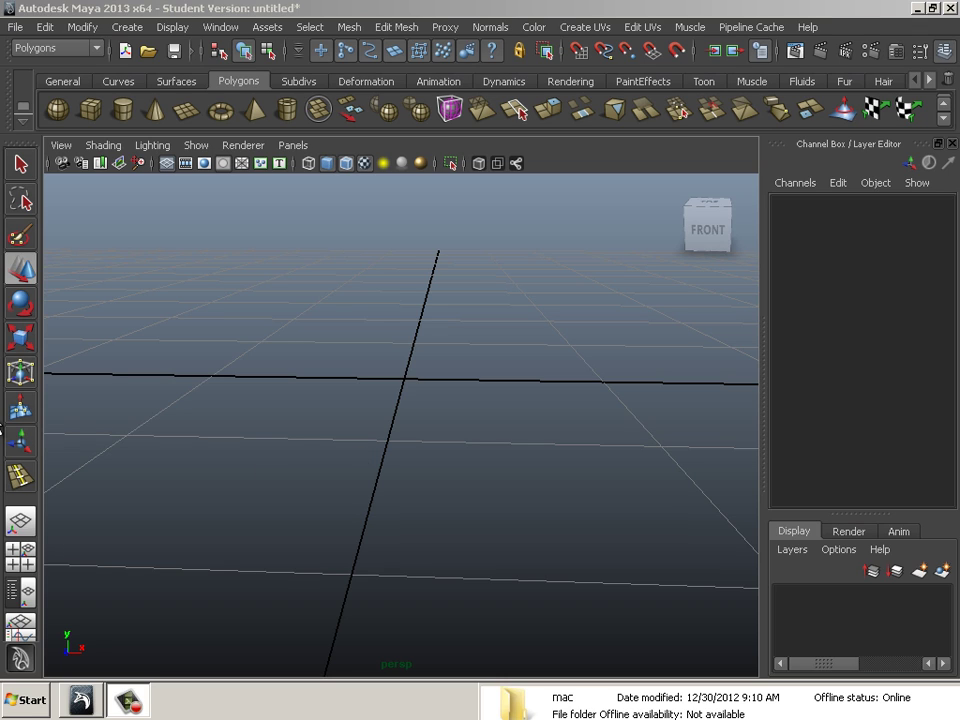
Create a polygon cube at the grid origin and smooth its mesh.
click(85, 104)
click(403, 508)
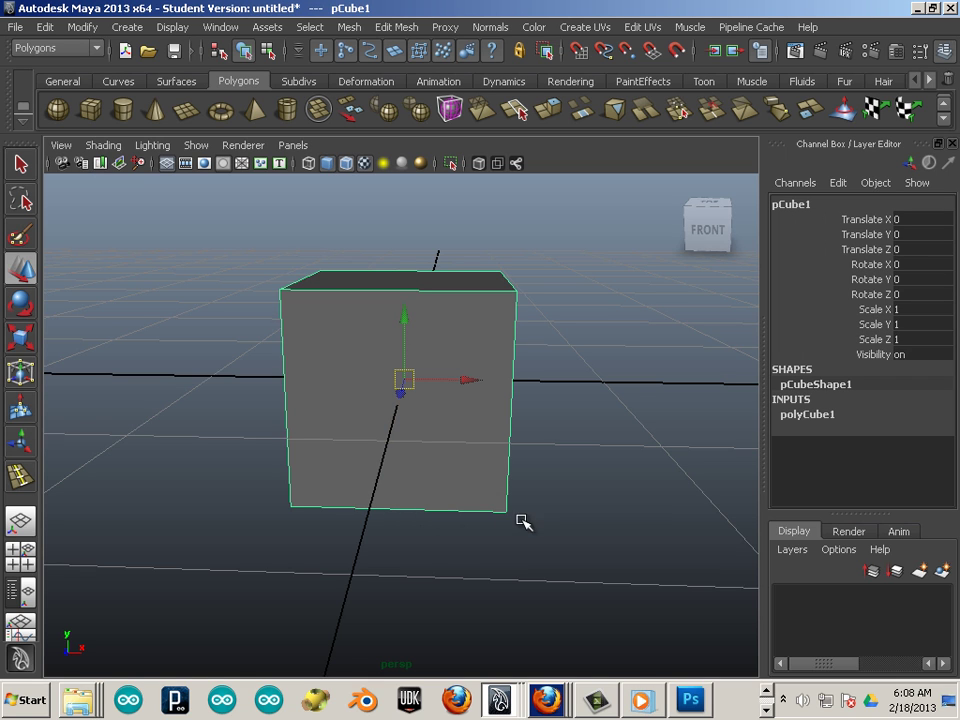
alt+drag(521, 521, 422, 523)
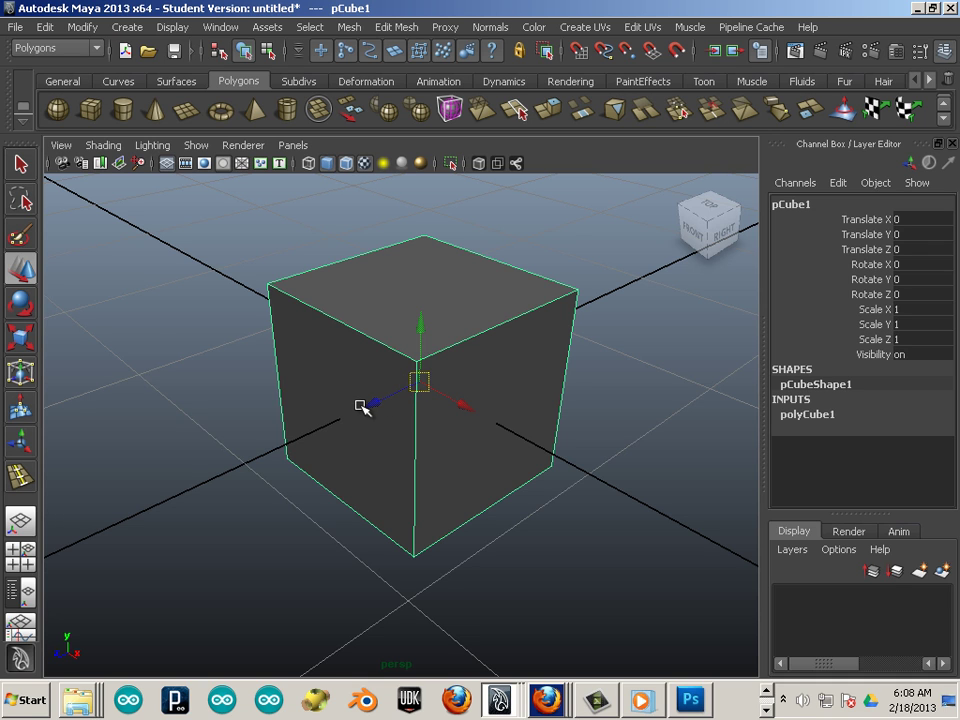
alt+drag(279, 450, 386, 189)
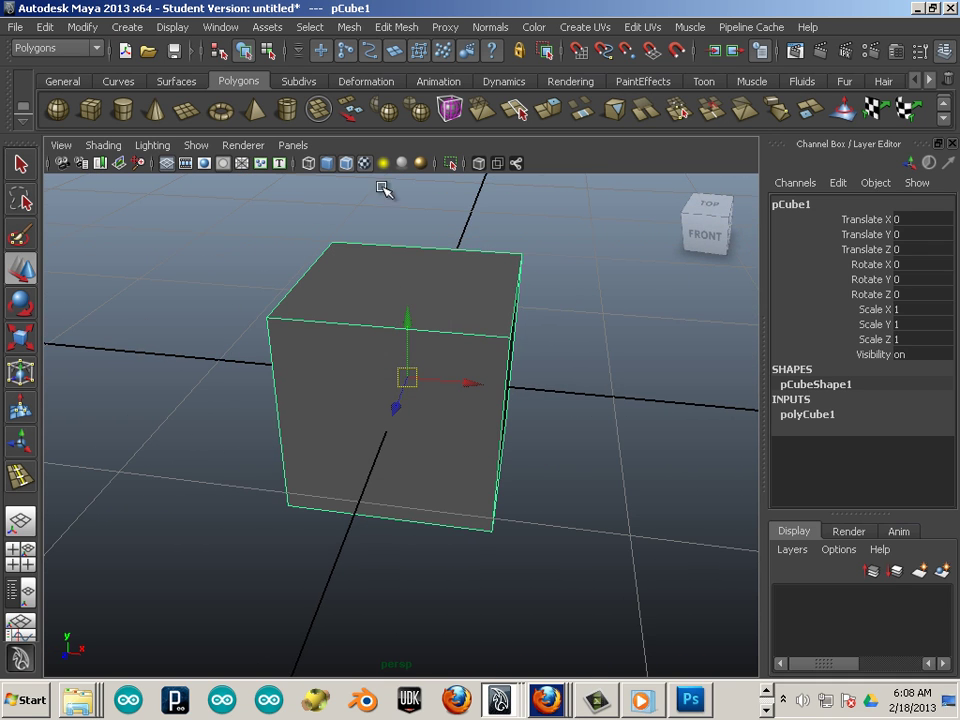
click(349, 27)
click(375, 127)
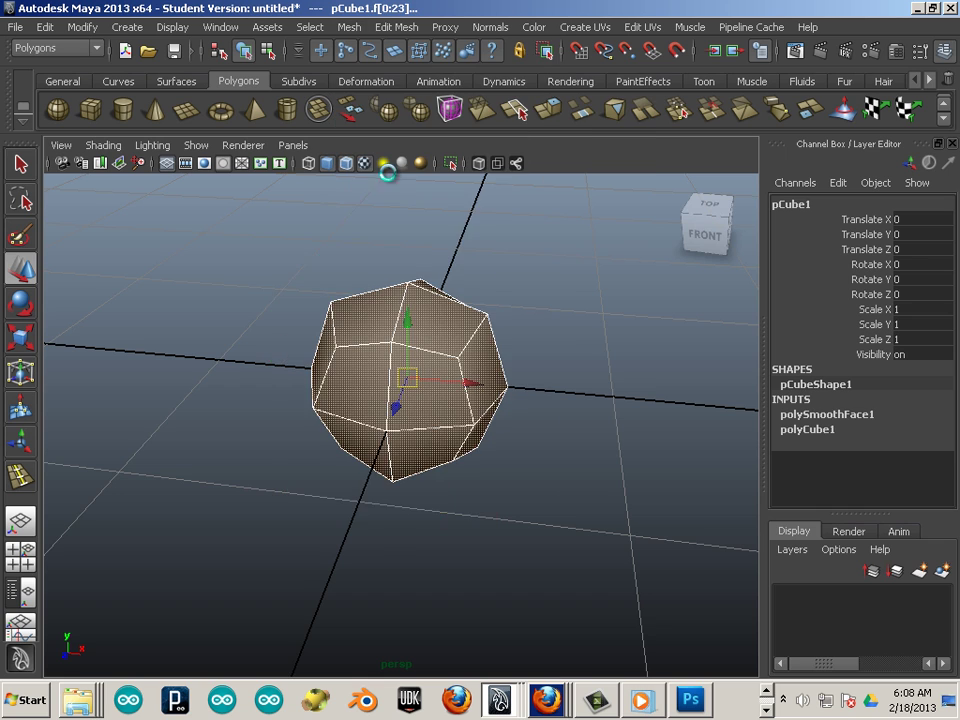
In the front view, select the smoothed cube's lower rows of vertices and move them down to lengthen the shape.
alt+drag(510, 540, 494, 484)
key(space)
key(space)
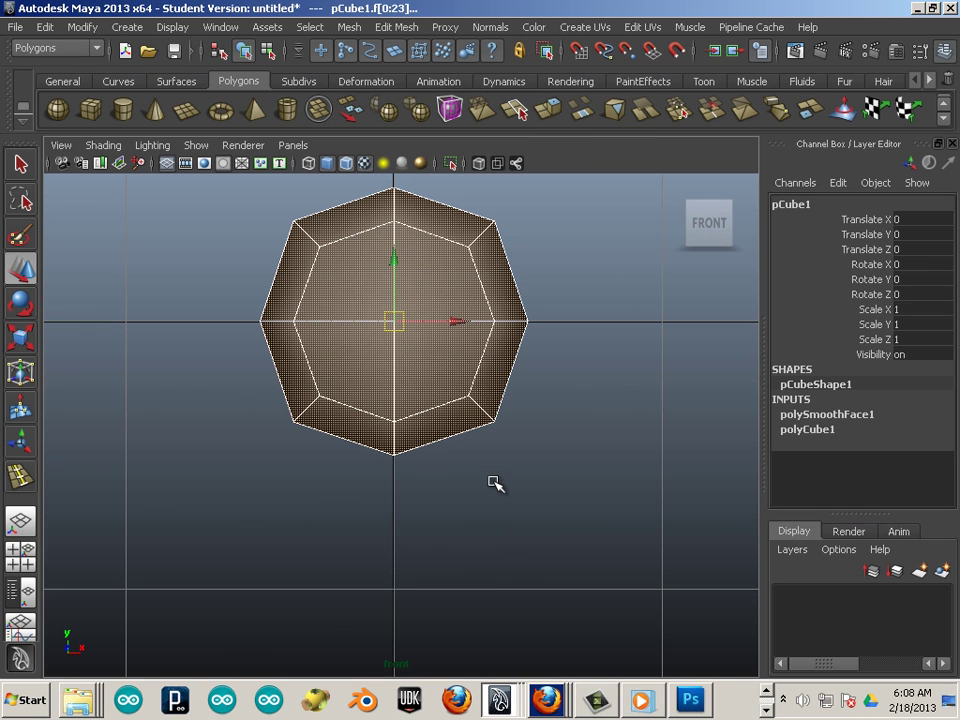
alt+middle_drag(388, 468, 376, 523)
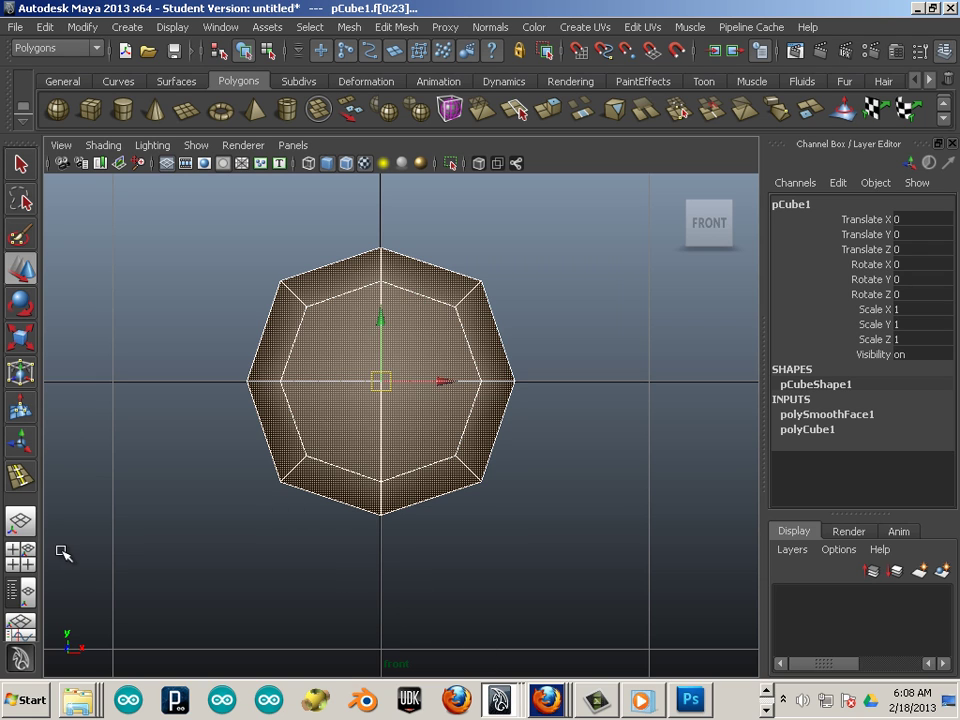
alt+middle_drag(334, 481, 342, 465)
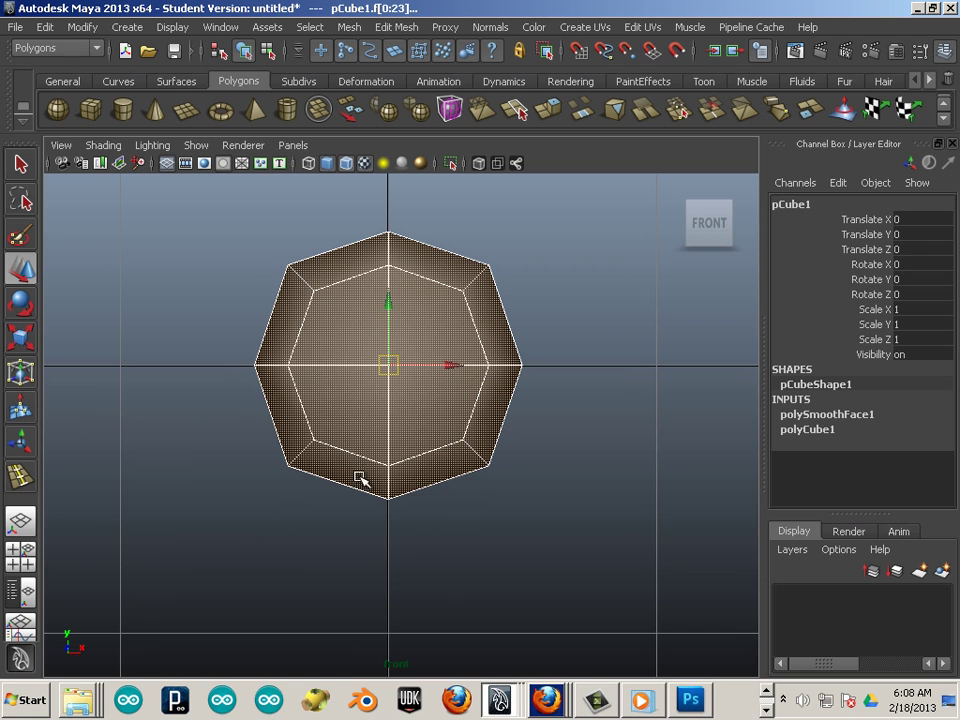
key(F8)
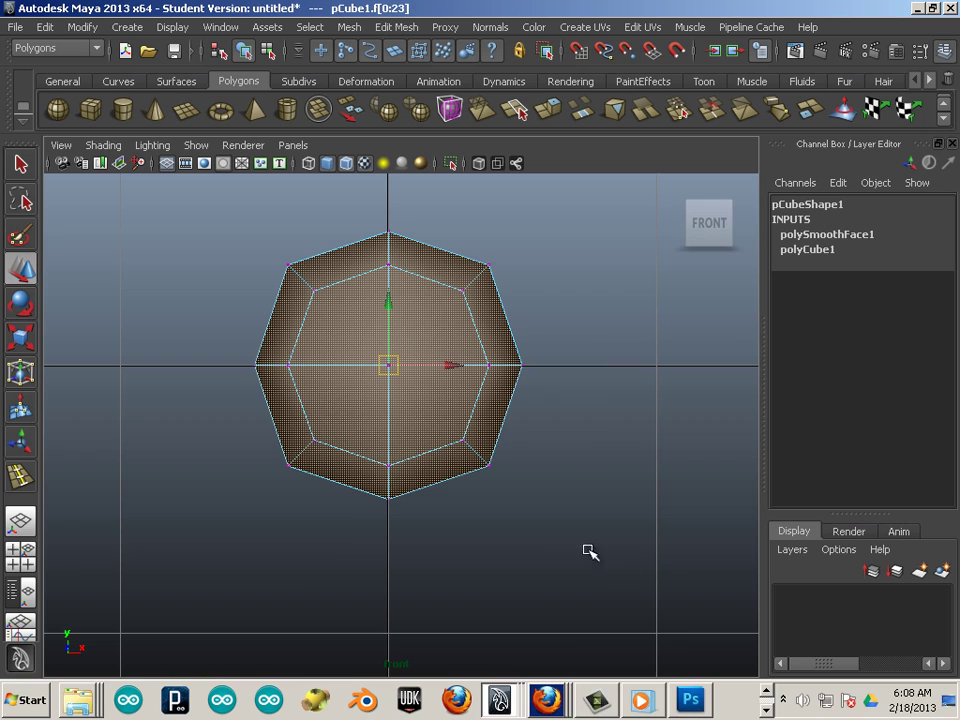
drag(589, 553, 253, 441)
drag(386, 408, 381, 508)
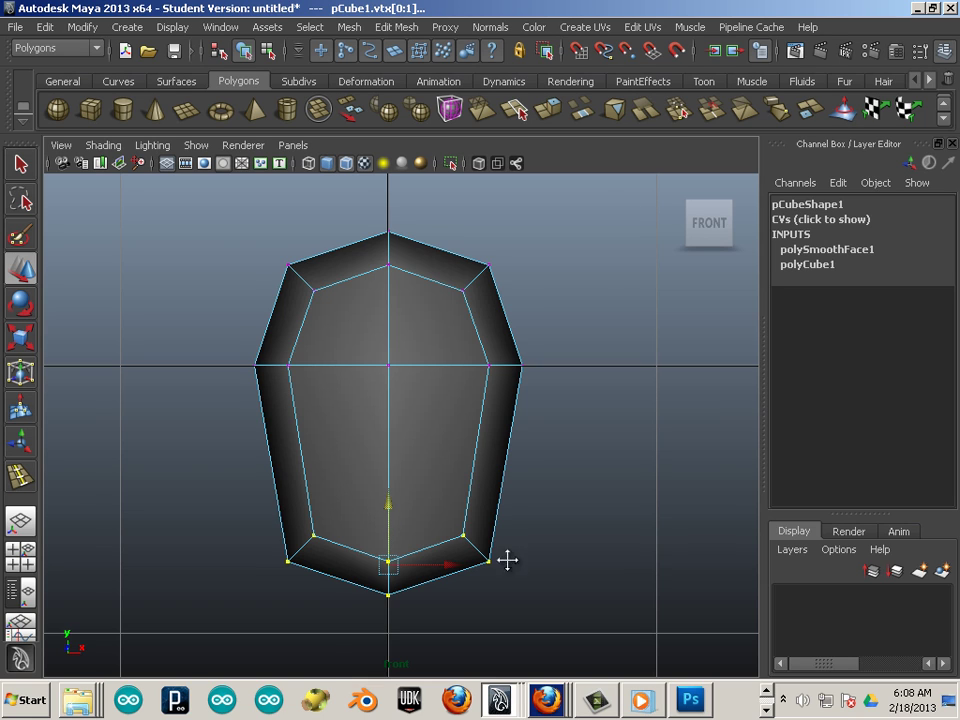
Insert a horizontal edge loop around the mesh just below its middle edge line.
alt+middle_drag(506, 559, 490, 558)
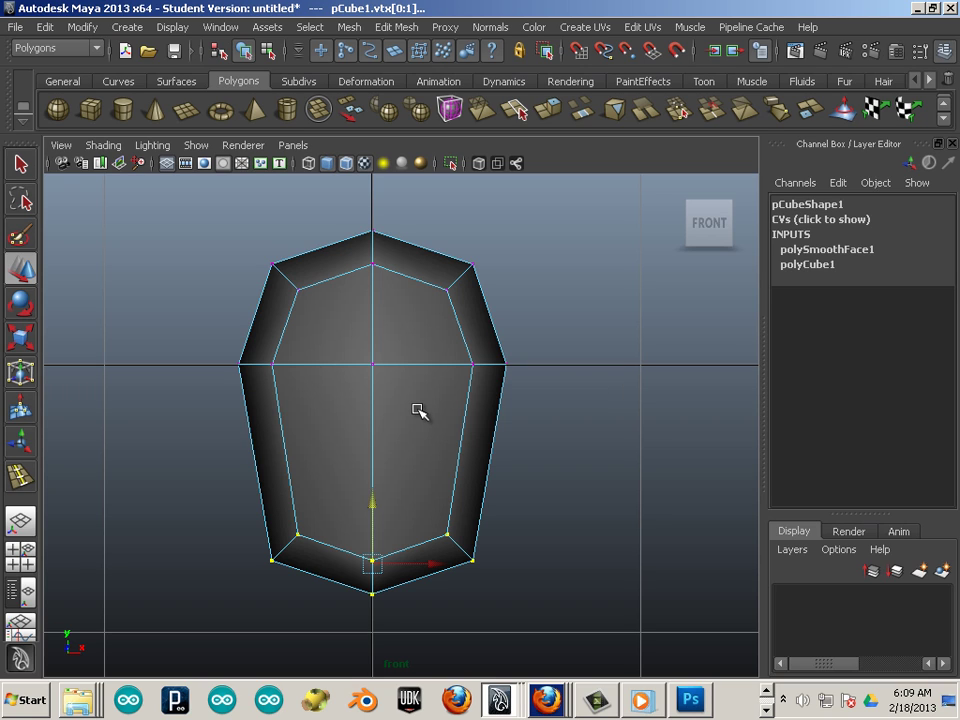
key(g)
drag(378, 404, 372, 400)
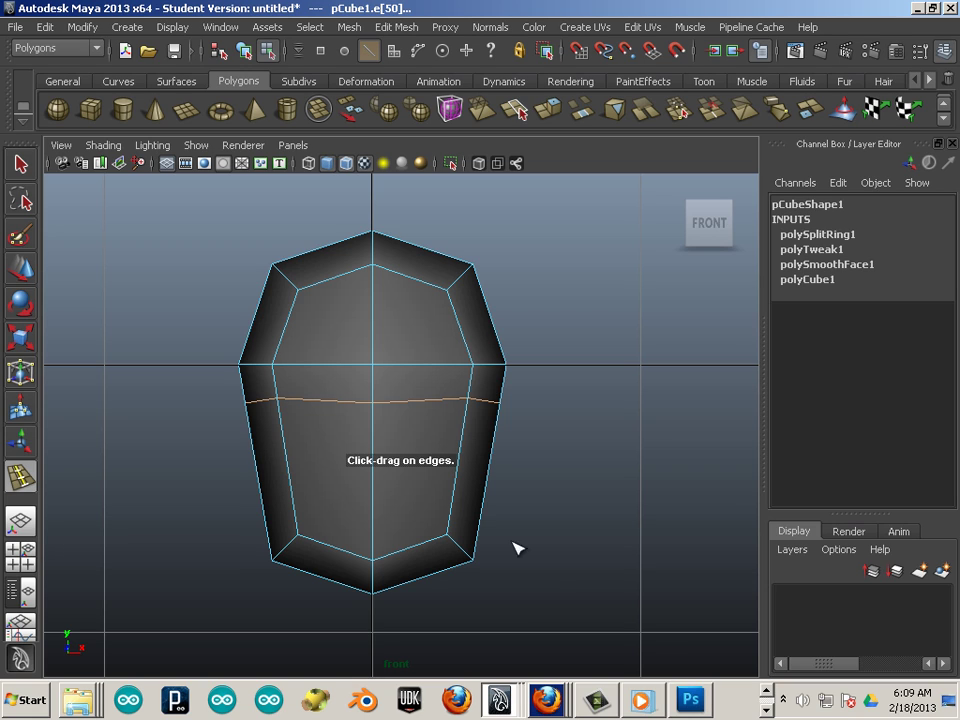
Delete all faces on the left half of the mesh, up to the vertical centre line.
key(q)
key(F11)
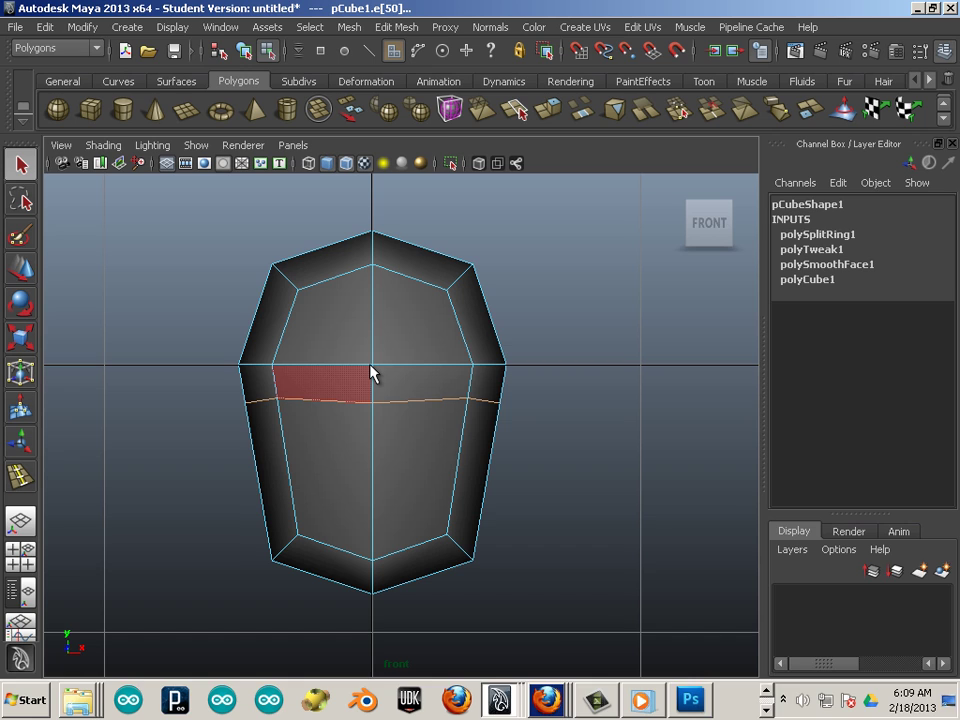
drag(186, 222, 355, 675)
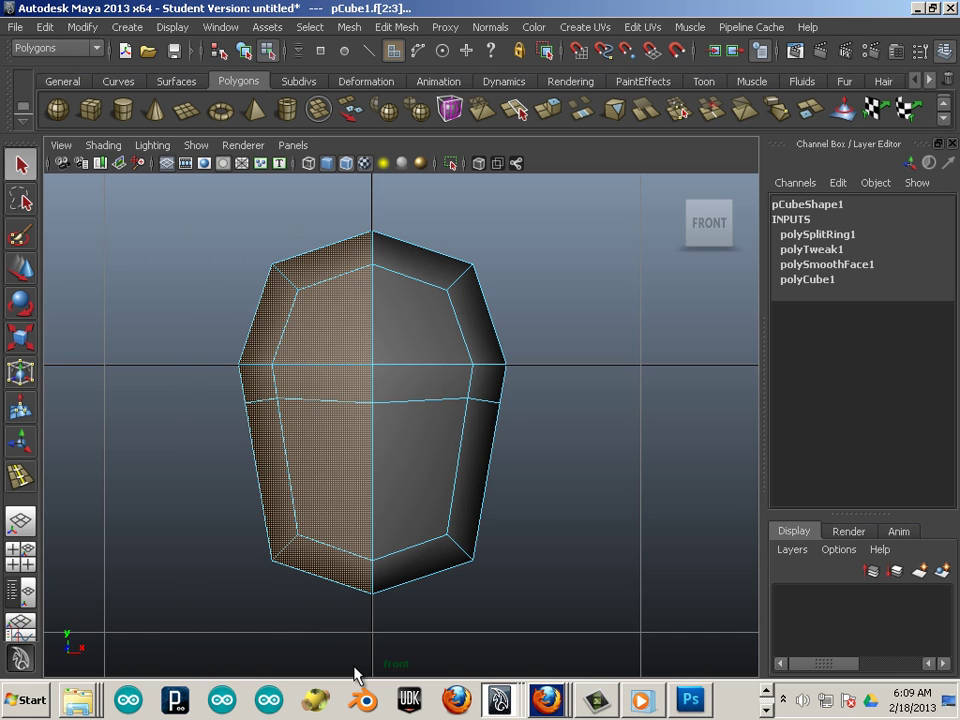
key(Delete)
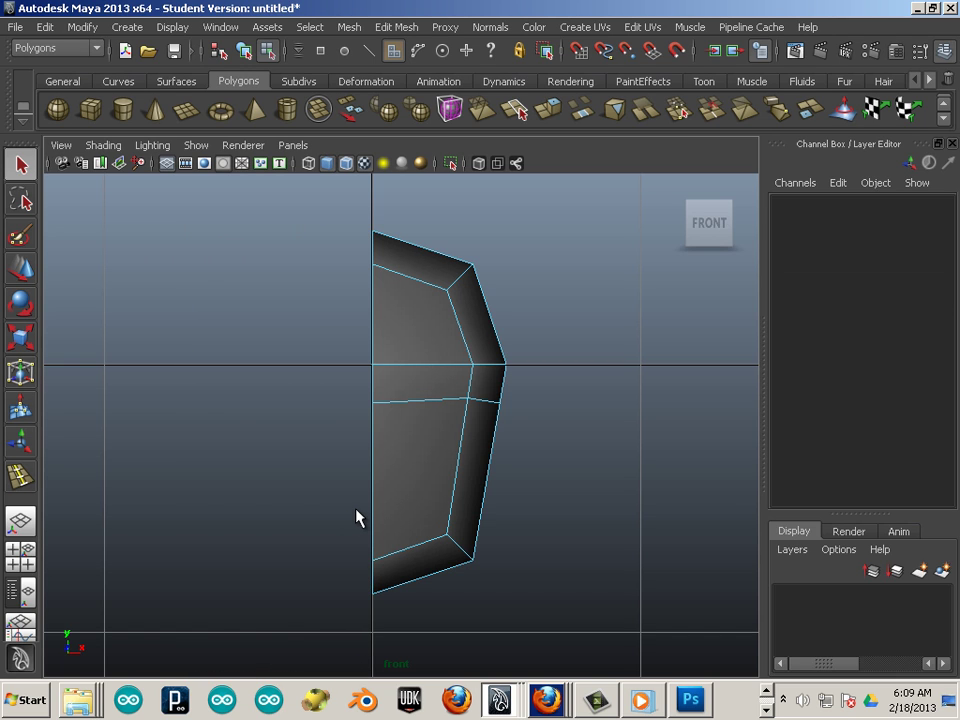
Select the whole open border edge loop of the half mesh and extrude it a short distance outward along negative X.
alt+drag(355, 517, 435, 497)
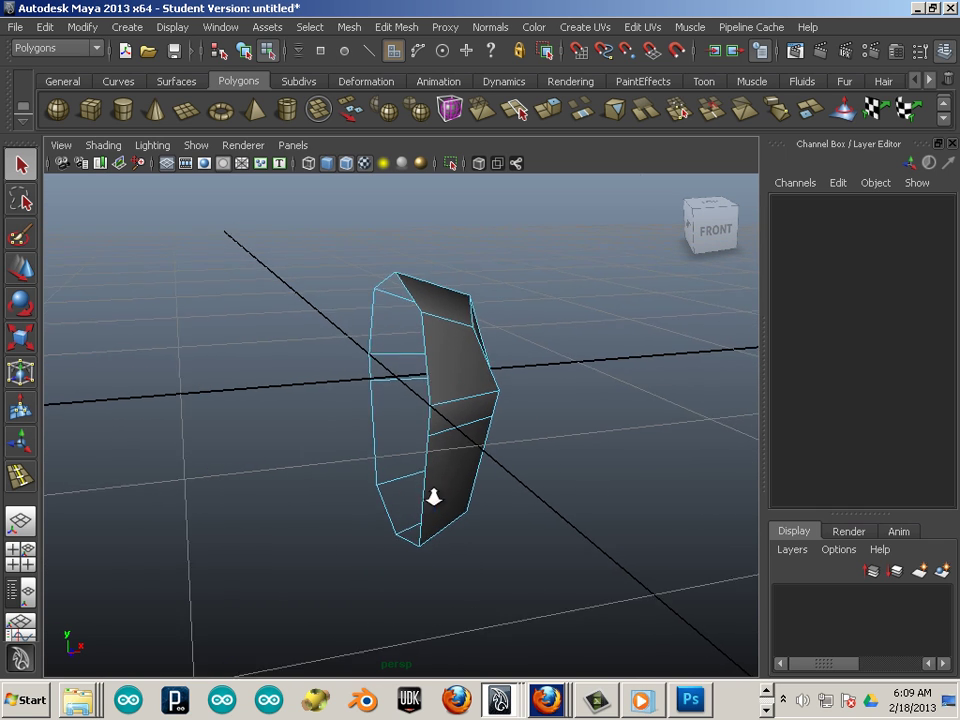
key(F10)
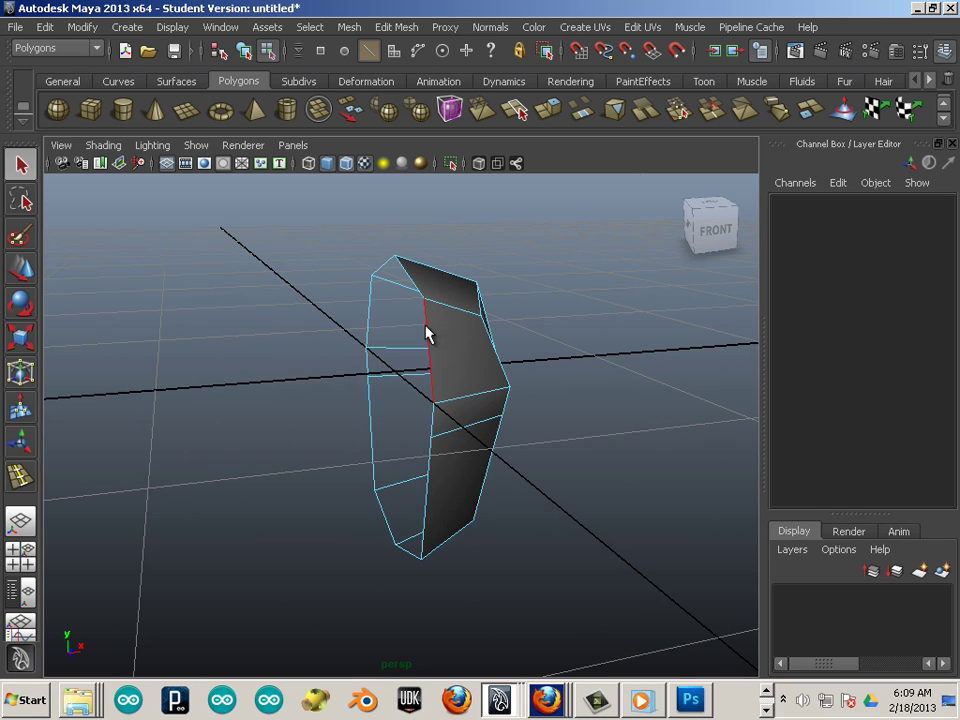
double_click(427, 333)
click(103, 145)
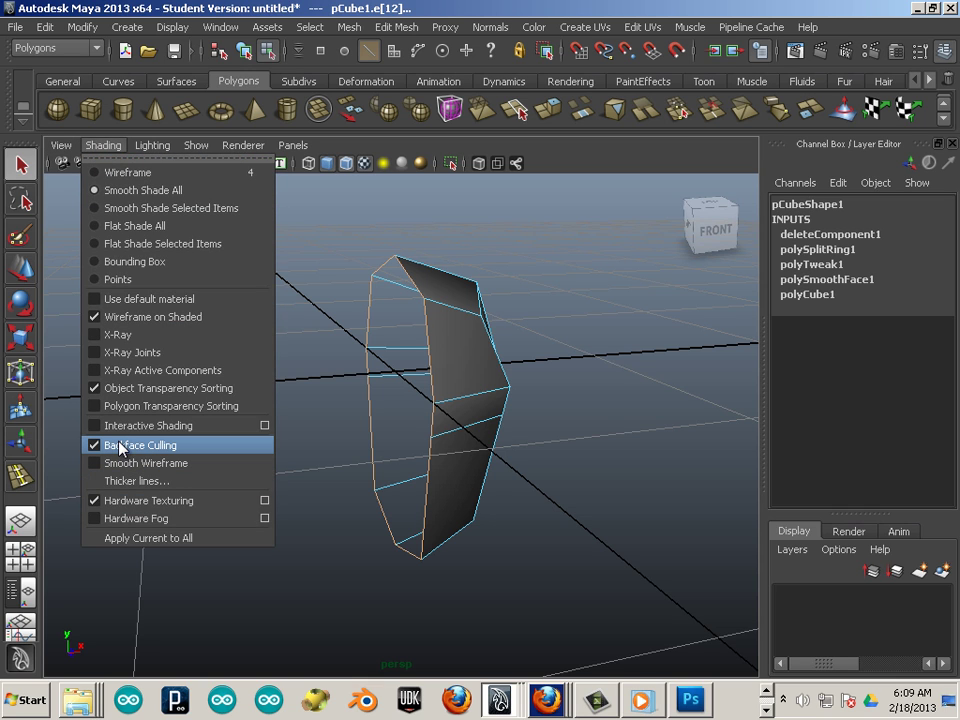
click(120, 445)
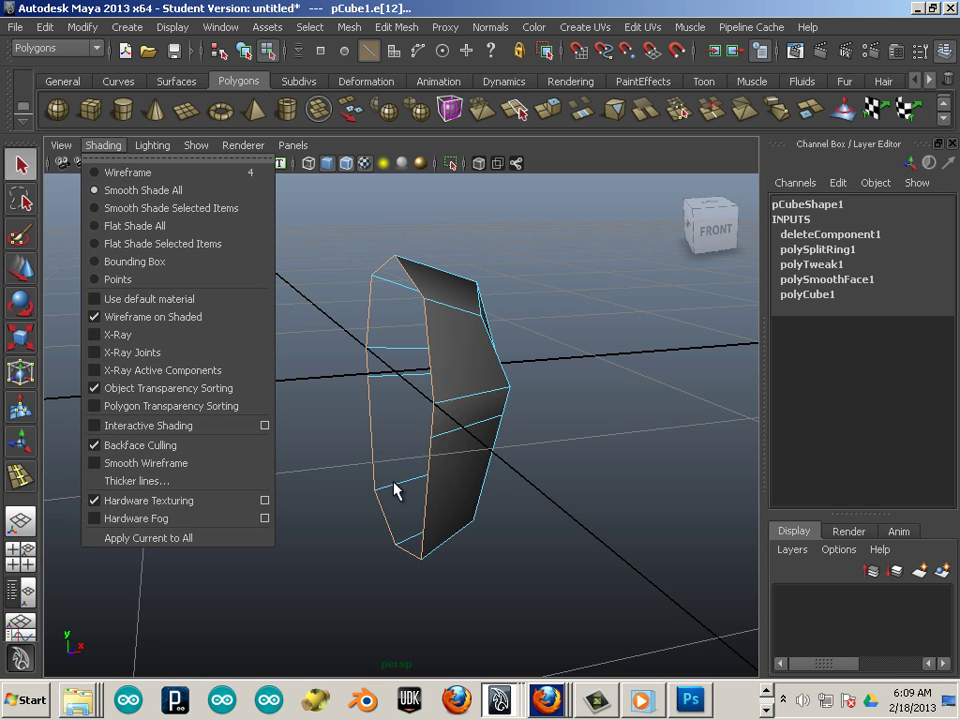
mouse_move(394, 491)
alt+mouse_down()
mouse_move(591, 527)
mouse_move(283, 516)
mouse_move(270, 499)
alt+mouse_up()
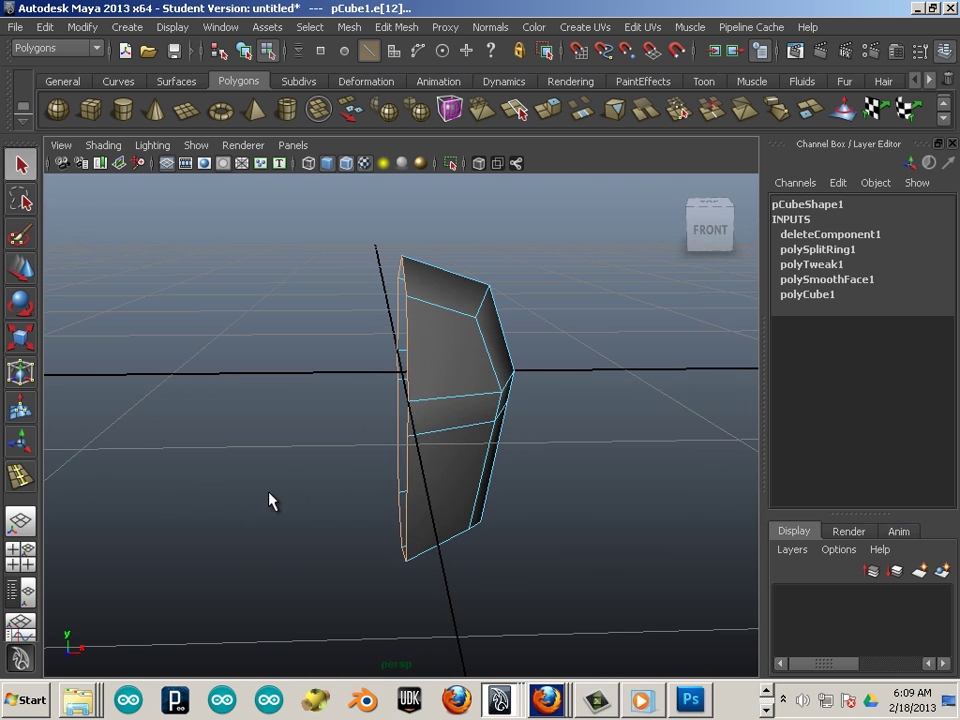
click(20, 266)
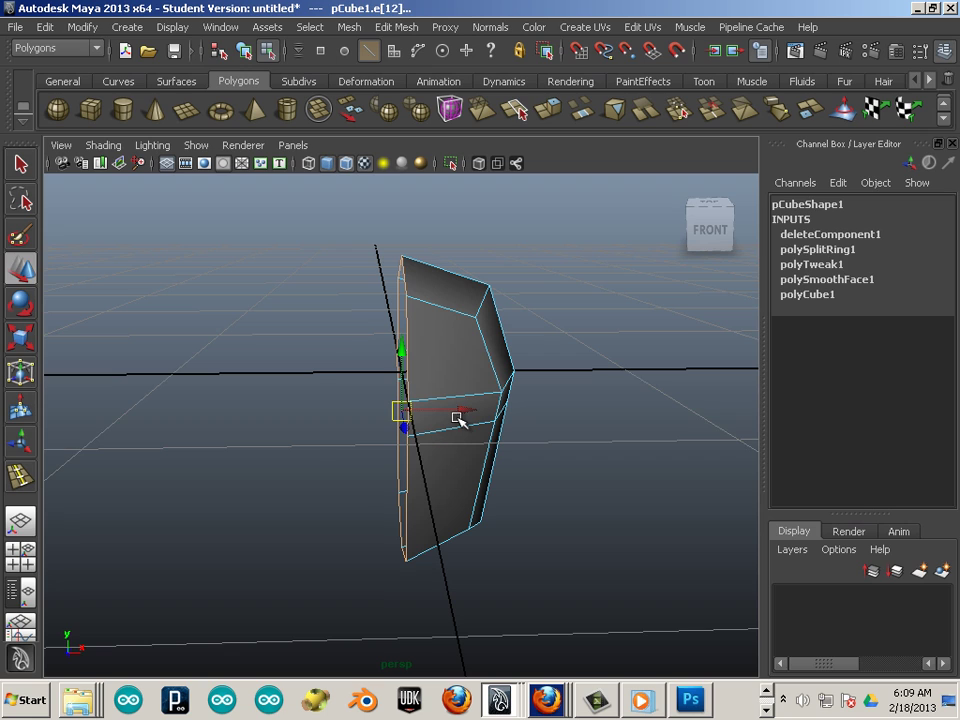
key(ctrl+e)
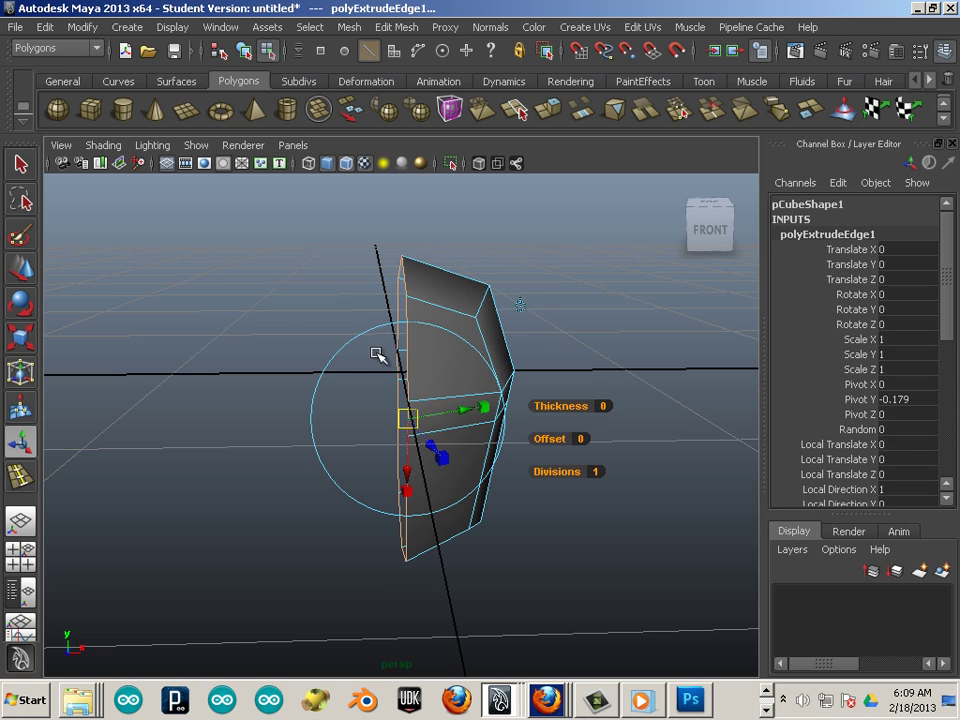
click(21, 268)
mouse_move(467, 413)
mouse_down()
mouse_move(452, 409)
mouse_move(450, 419)
mouse_up()
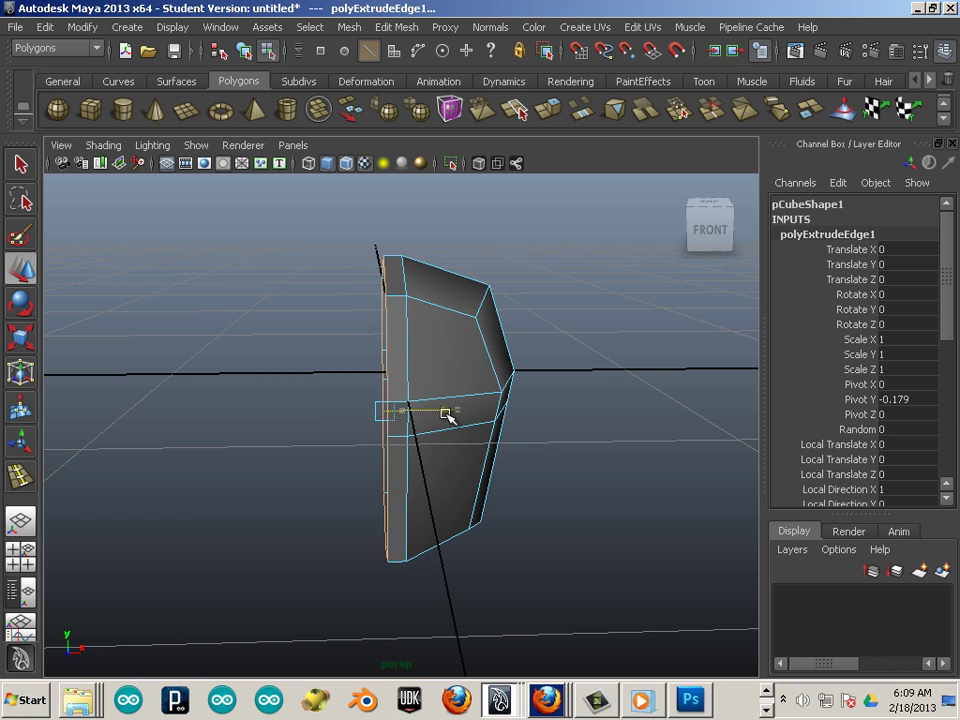
click(467, 606)
Move the half mesh's pivot, snapping it to a vertex on the extruded open border.
alt+drag(332, 531, 456, 456)
key(F8)
click(469, 377)
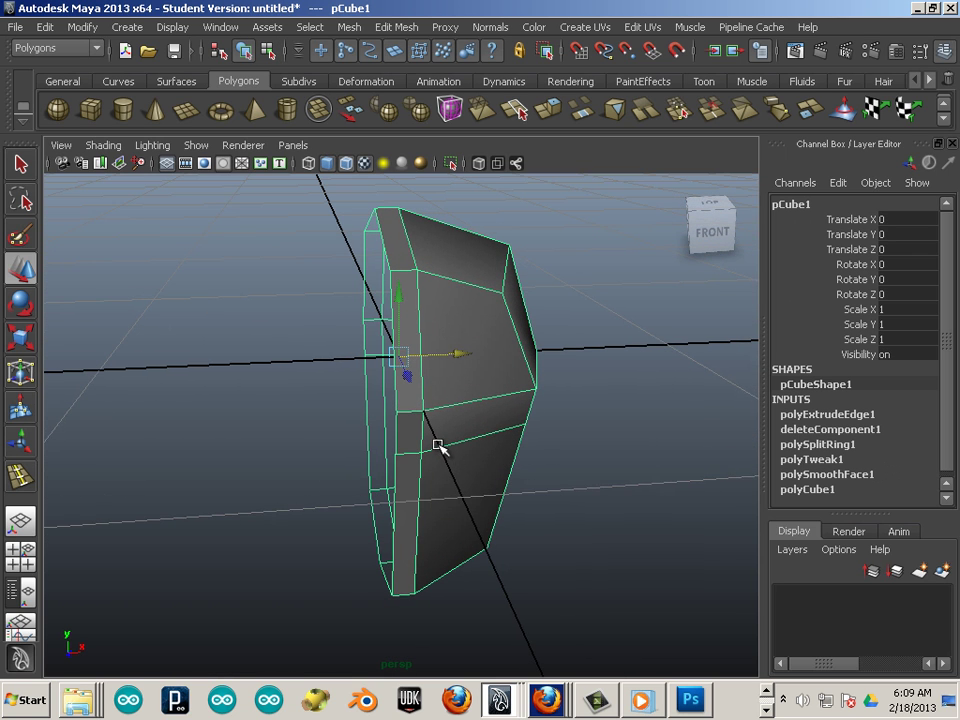
key(Insert)
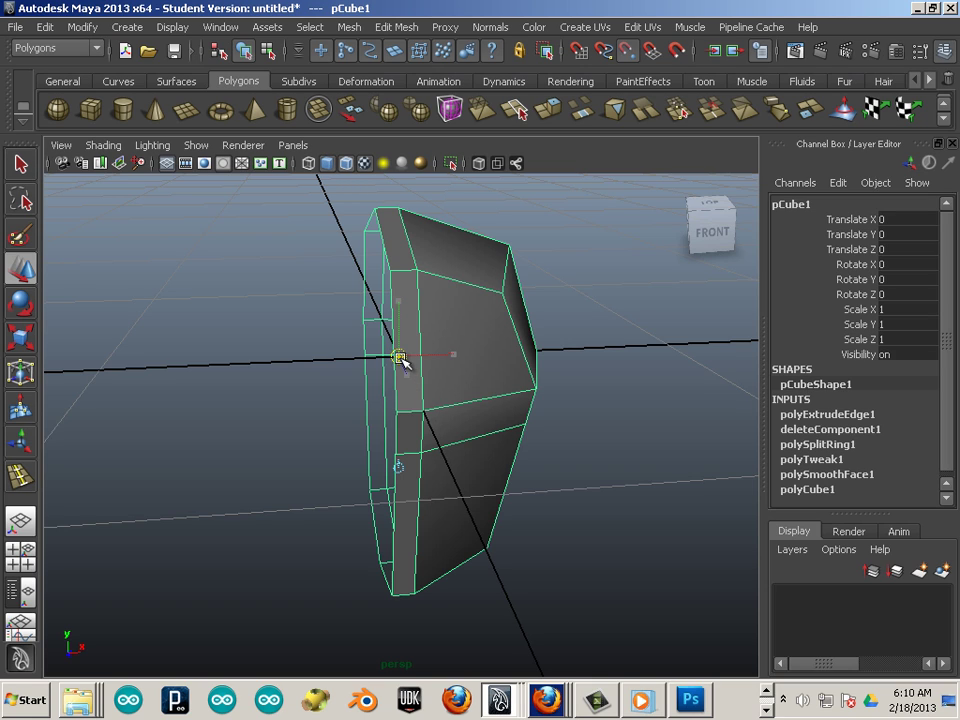
drag(399, 359, 399, 412)
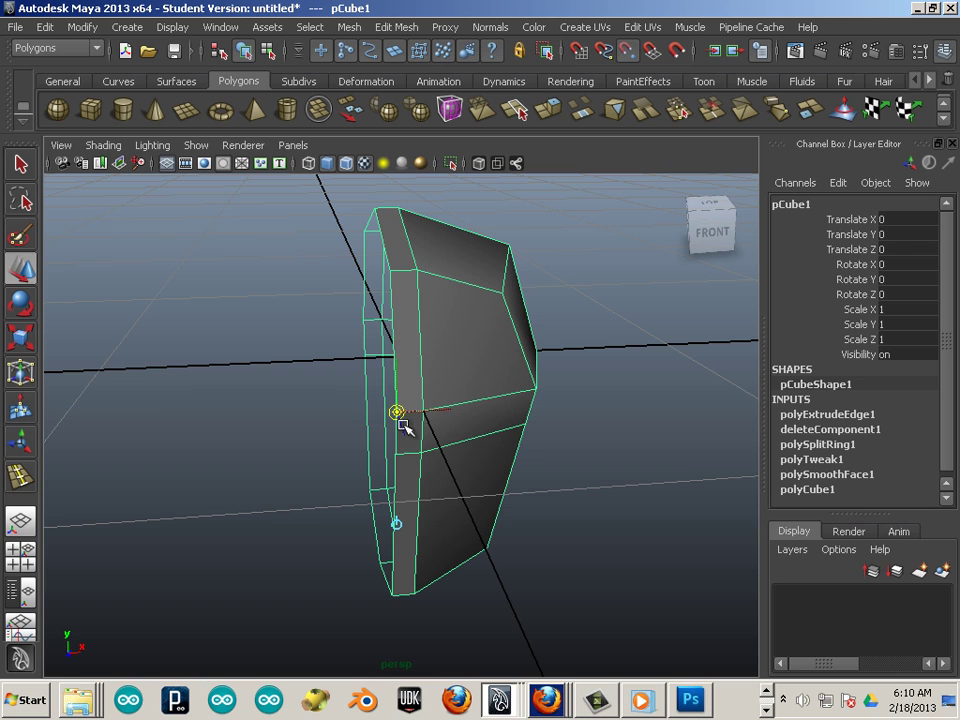
key(Insert)
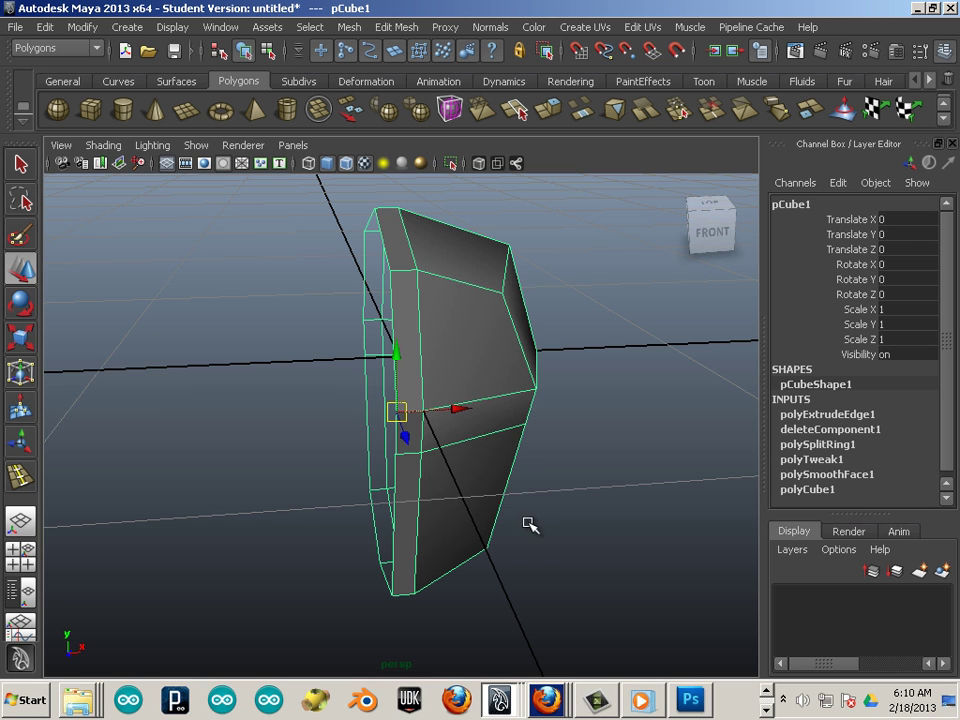
Freeze the half mesh's transformations and delete its construction history.
mouse_move(527, 525)
alt+mouse_down()
mouse_move(516, 508)
mouse_move(505, 515)
mouse_move(517, 514)
alt+mouse_up()
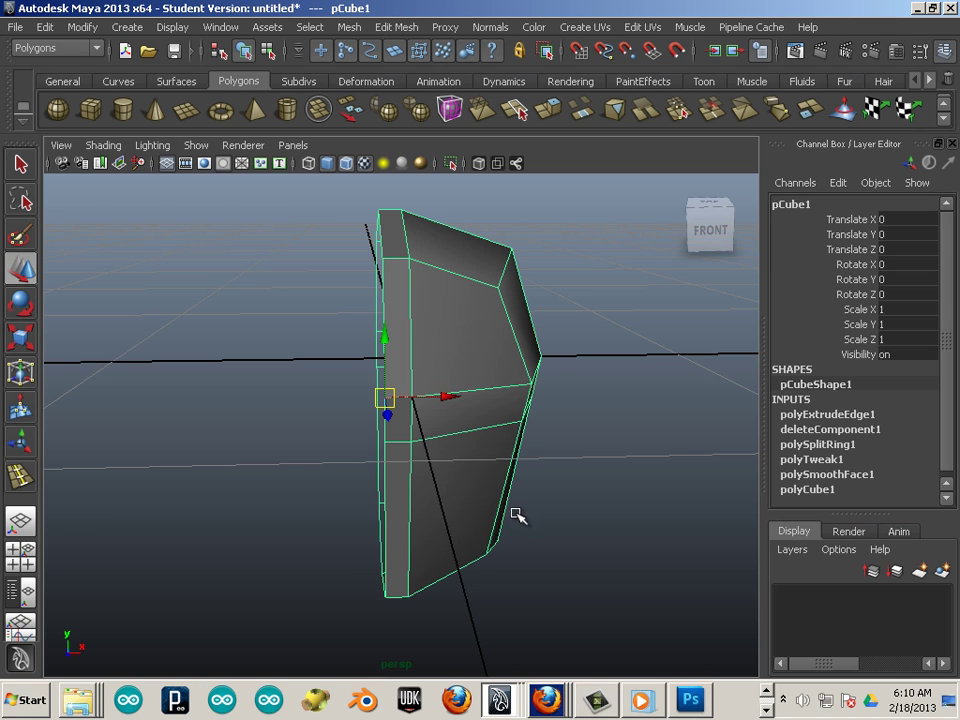
click(80, 27)
click(112, 90)
click(43, 30)
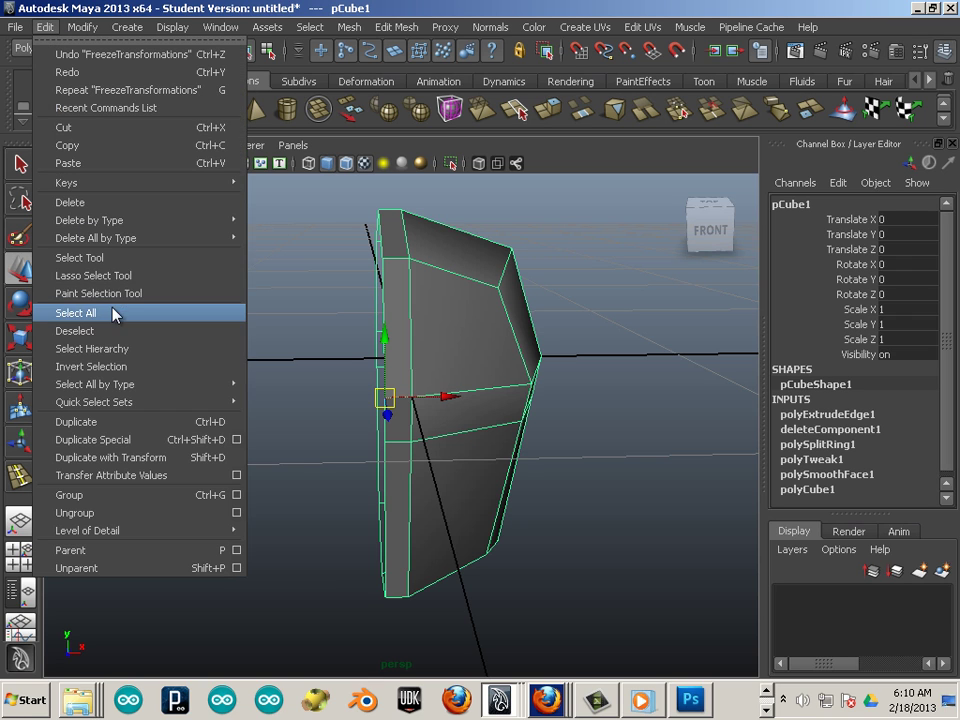
mouse_move(141, 220)
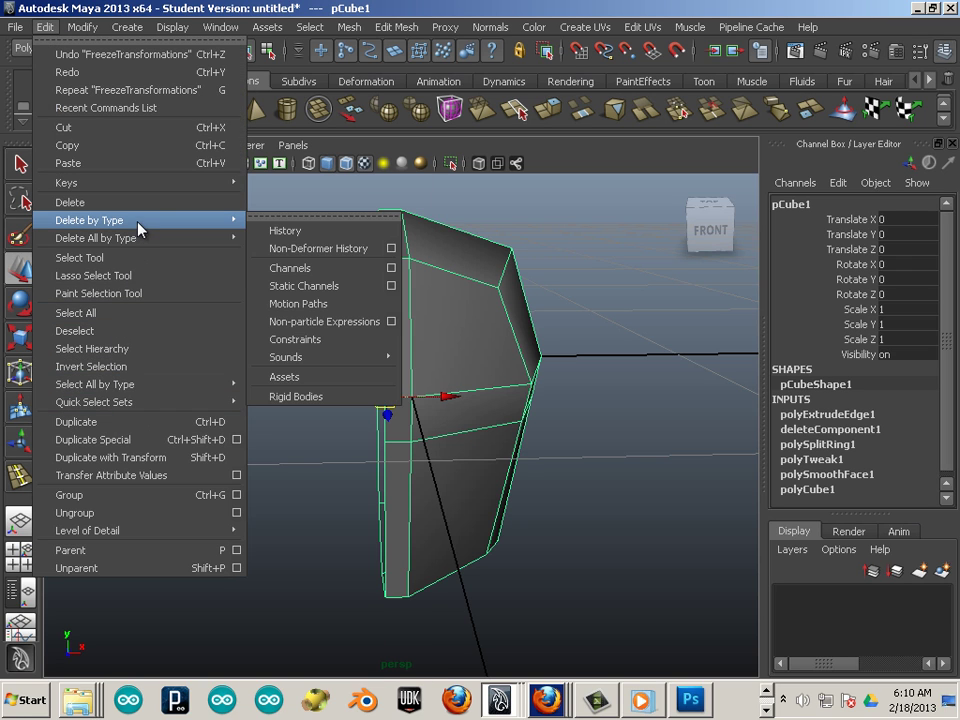
click(300, 233)
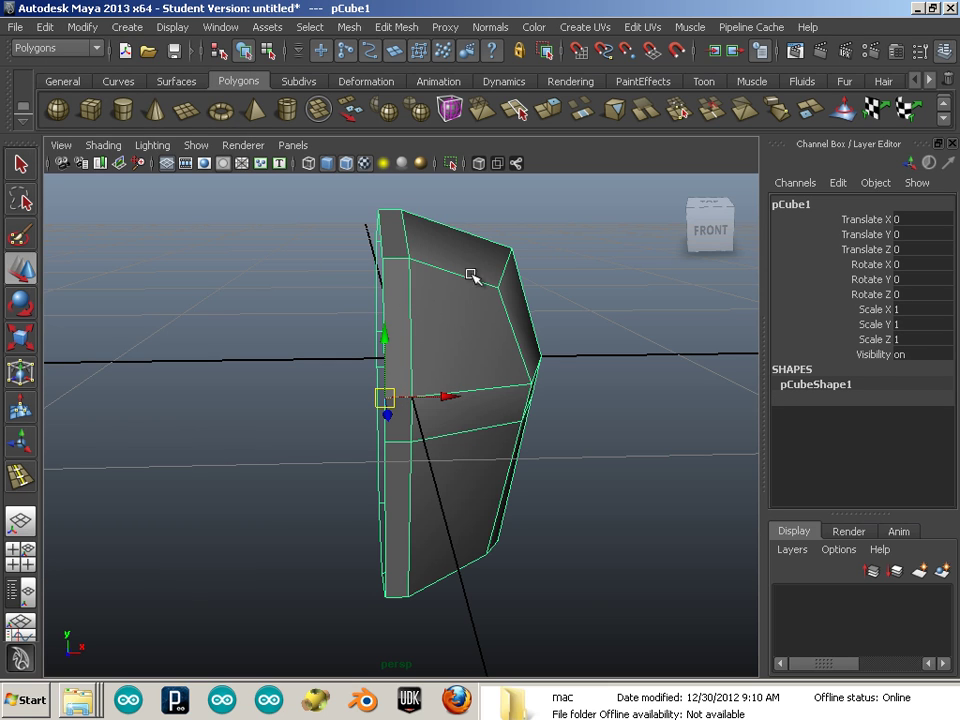
Mirror the half mesh with Duplicate Special, making one copy with scale -1, 1, 1.
click(44, 27)
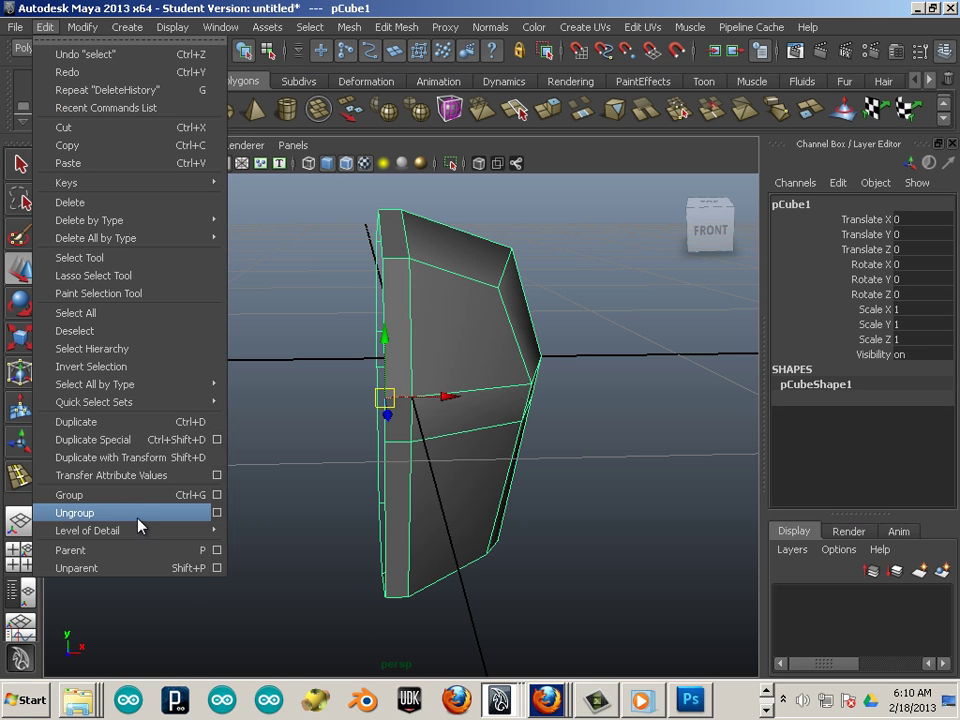
click(217, 440)
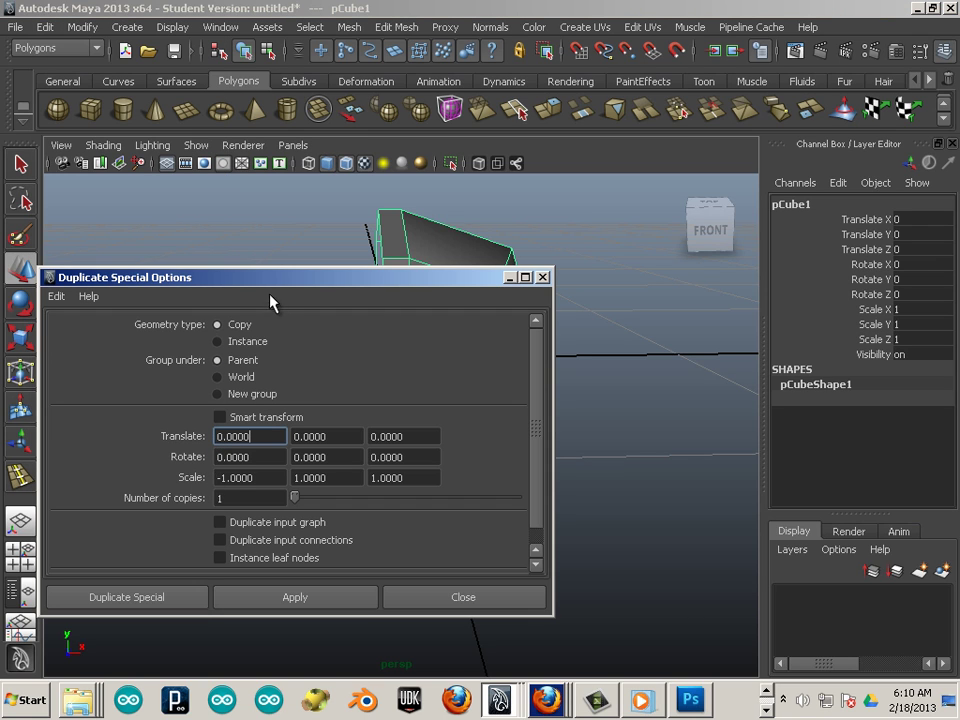
drag(271, 285, 719, 320)
alt+drag(412, 264, 300, 364)
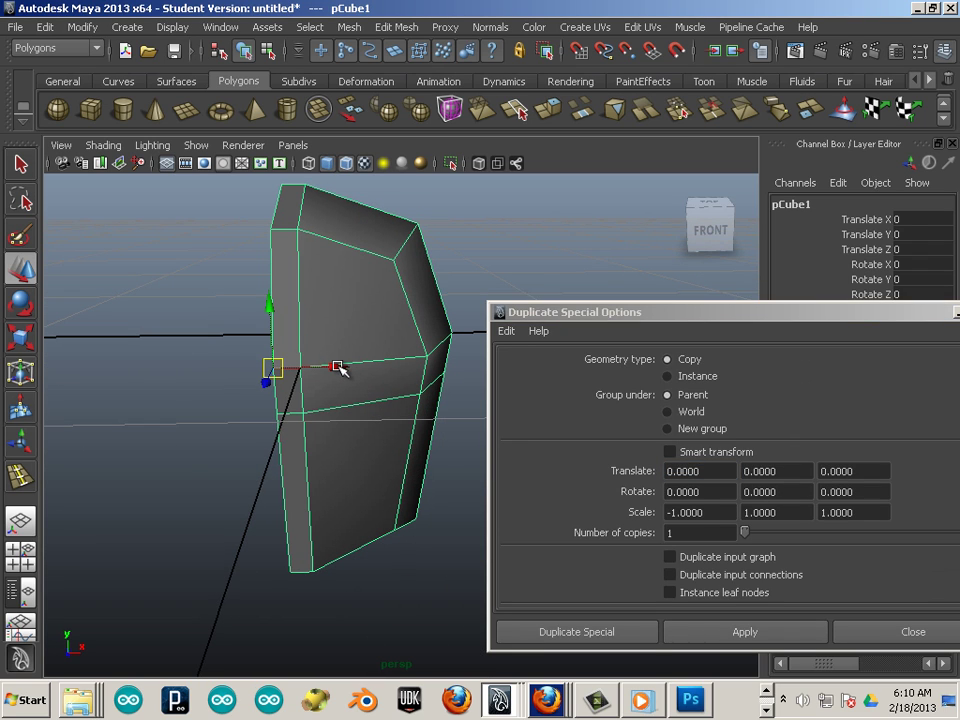
click(700, 634)
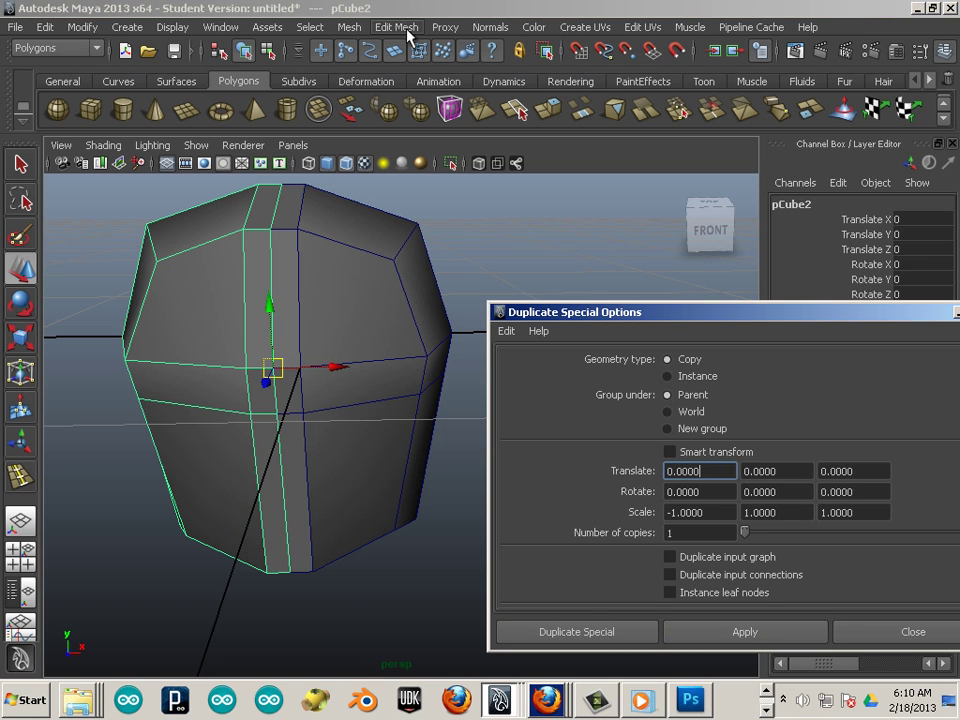
drag(712, 322, 537, 342)
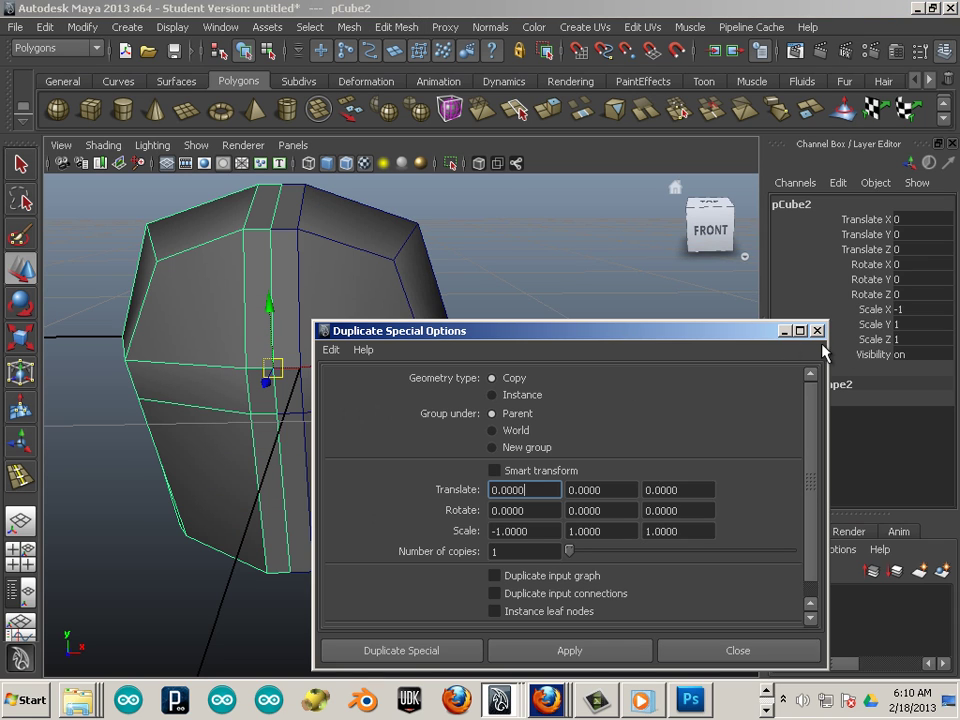
Combine the original half and its mirrored copy into a single polygon mesh.
click(814, 332)
click(400, 27)
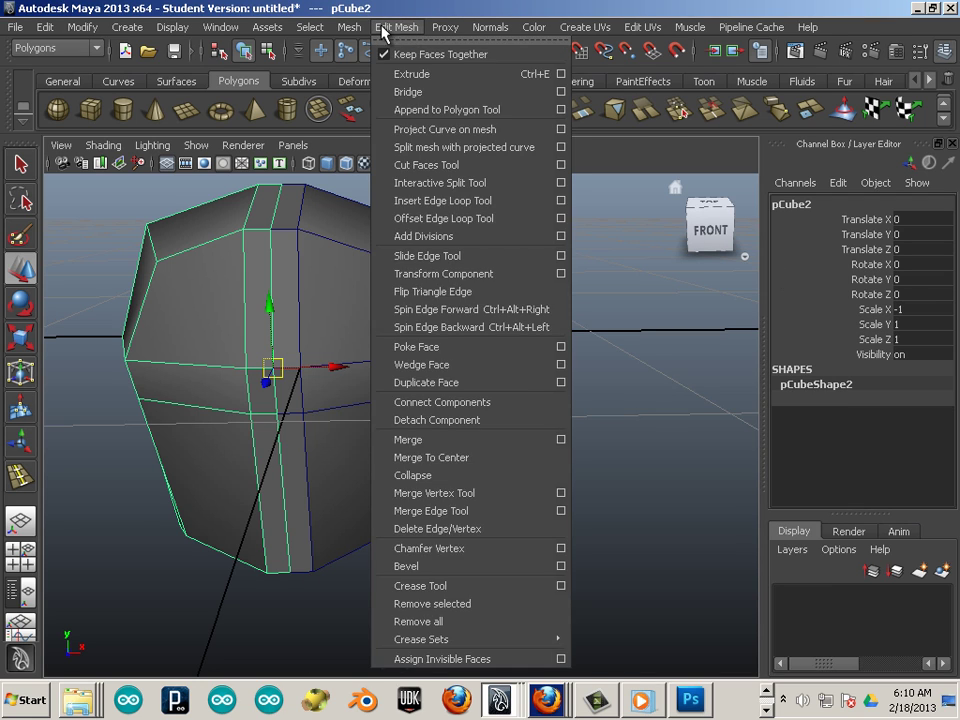
mouse_move(349, 27)
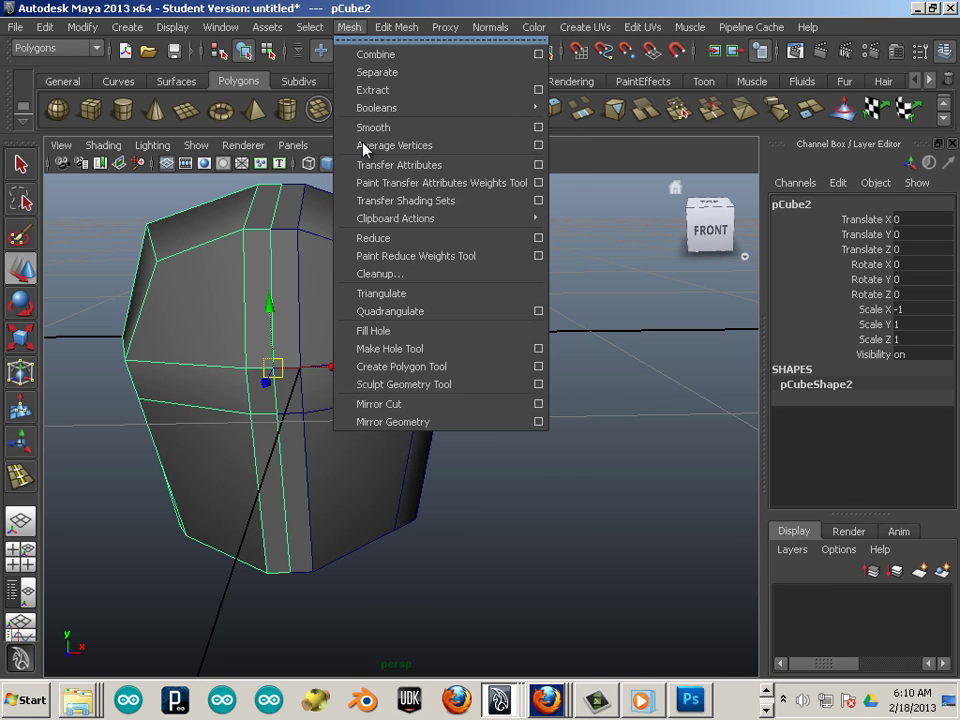
click(370, 422)
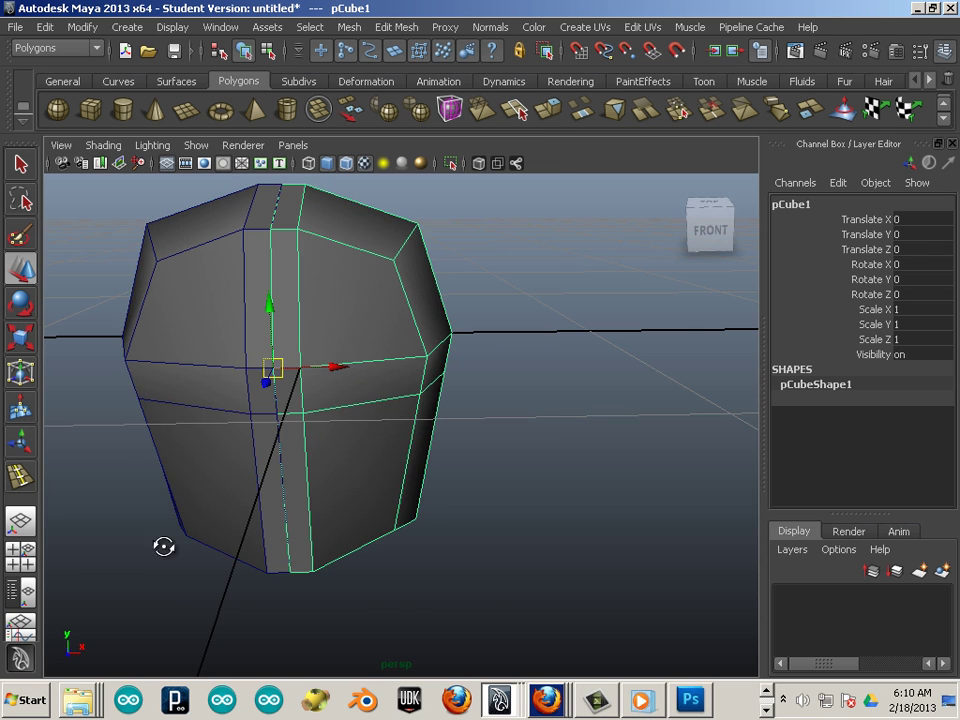
alt+drag(163, 547, 180, 469)
click(222, 382)
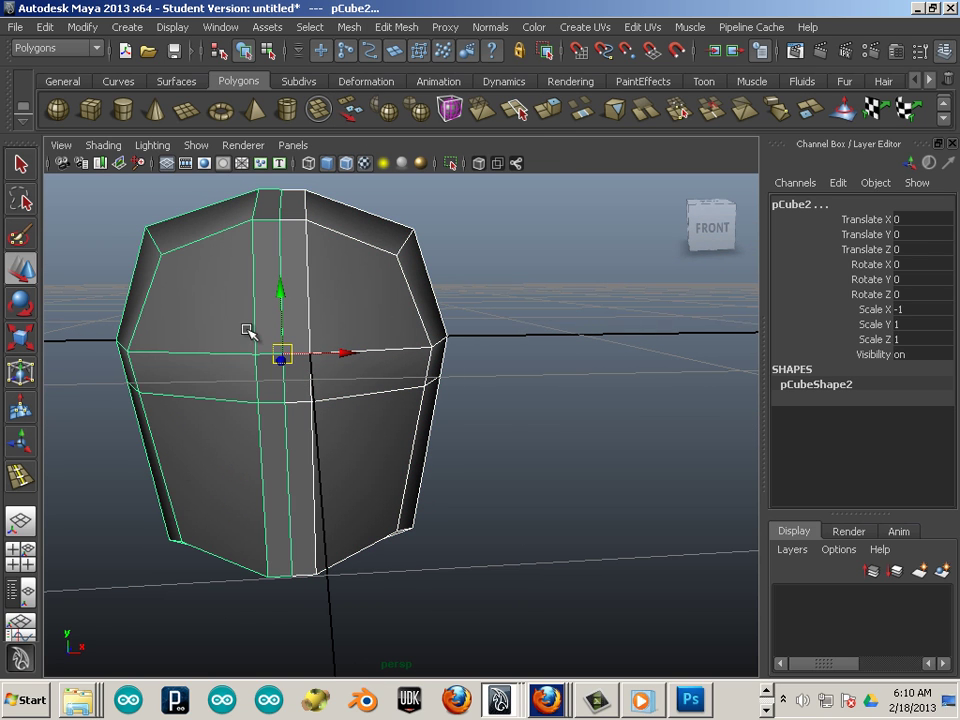
click(352, 28)
click(350, 51)
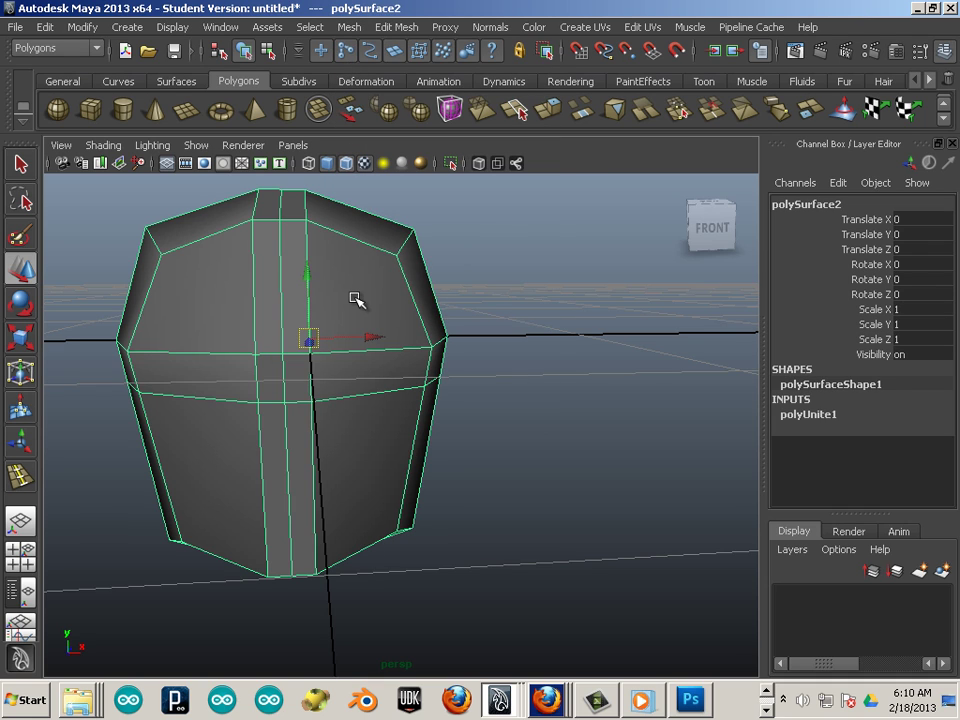
Merge the overlapping vertices along the combined mesh's central seam, selecting the three centre columns in the front view.
key(space)
key(space)
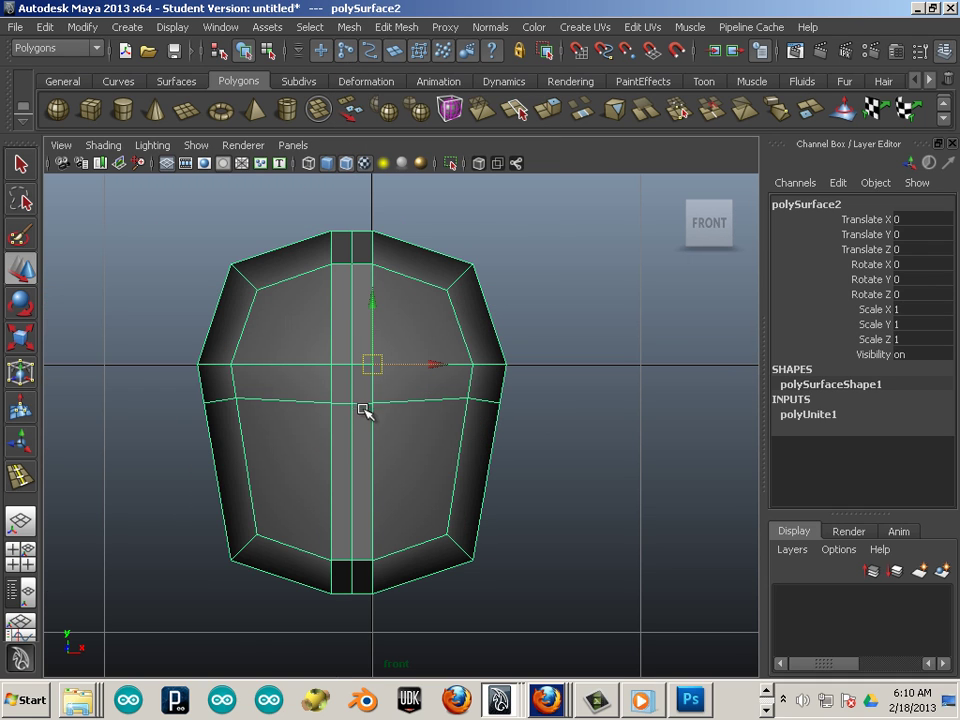
key(F9)
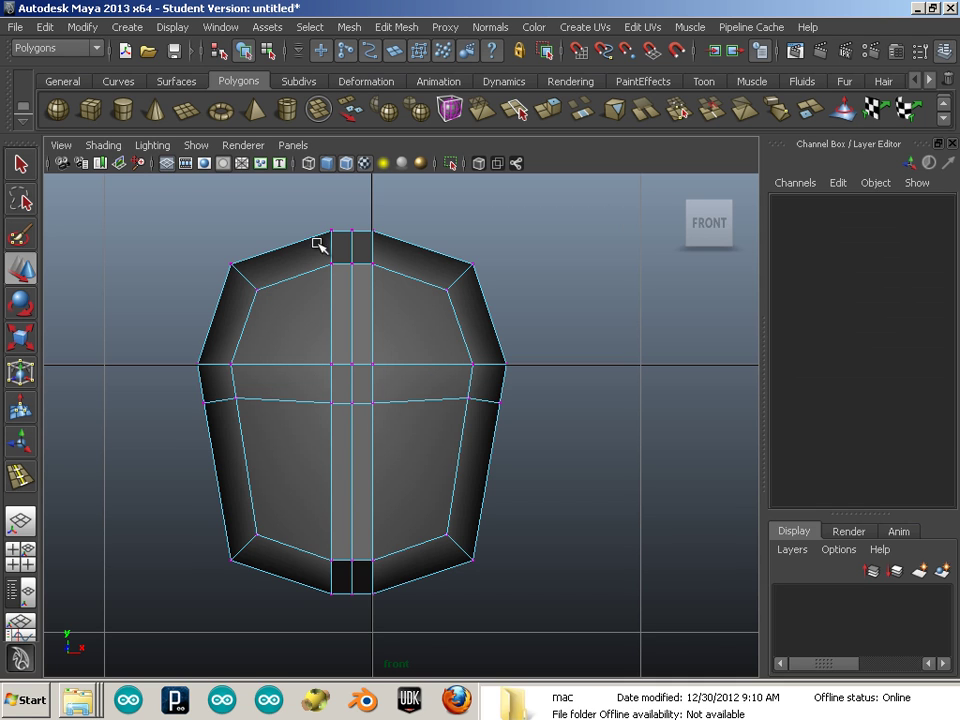
drag(306, 222, 380, 617)
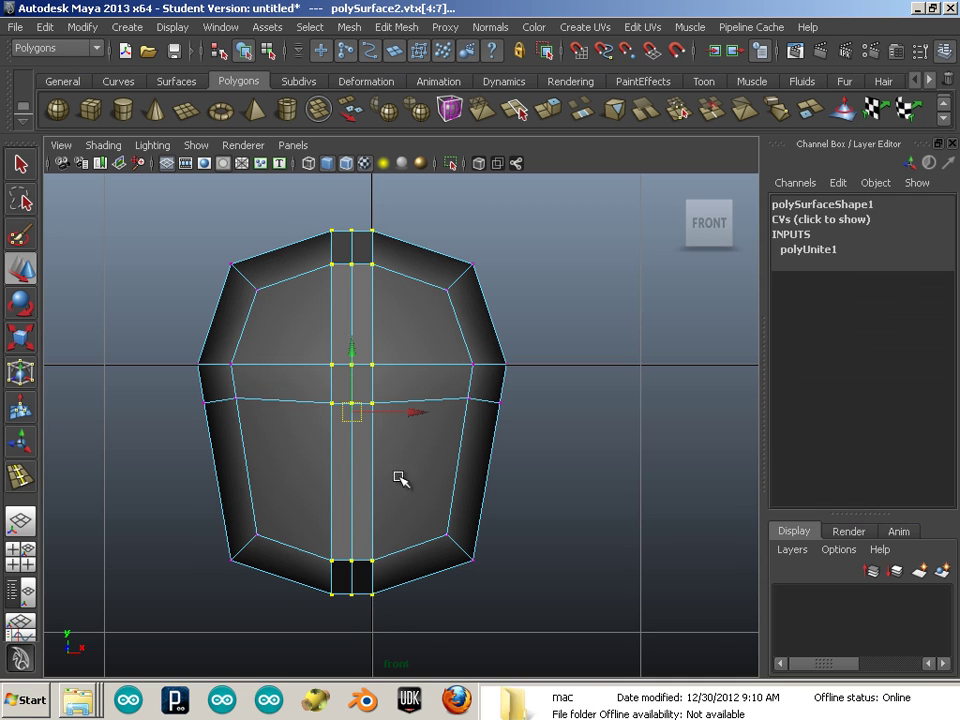
click(402, 28)
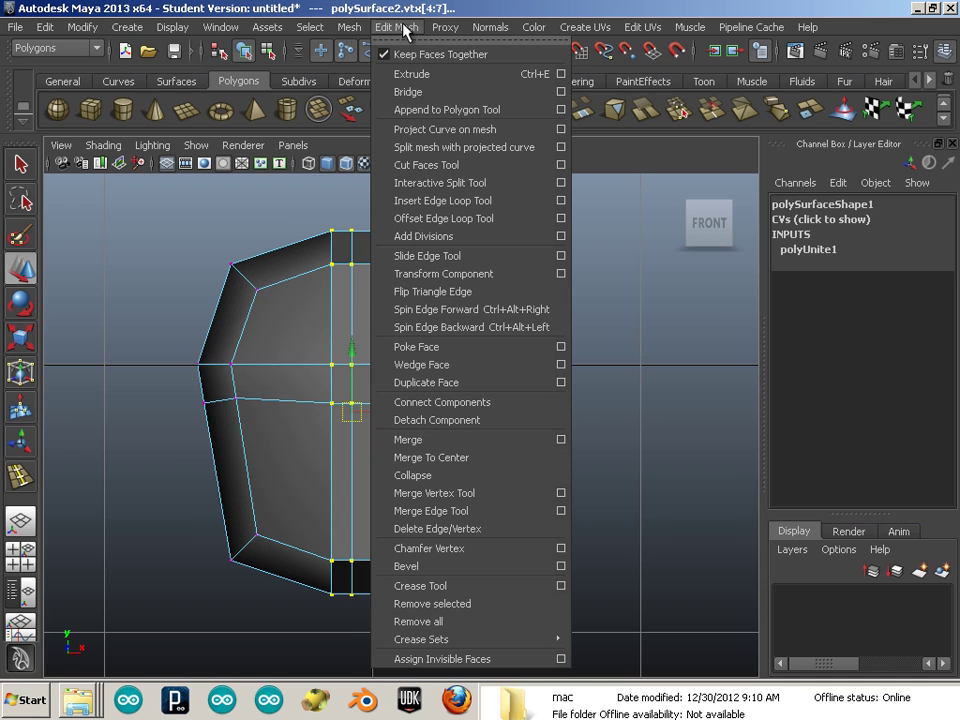
click(432, 440)
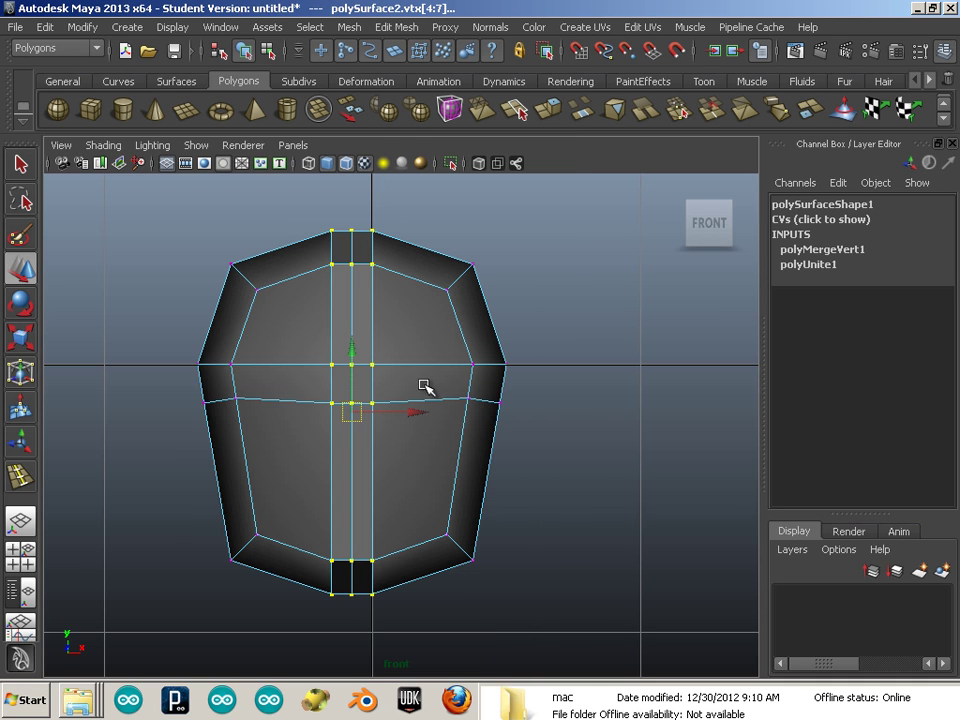
key(F8)
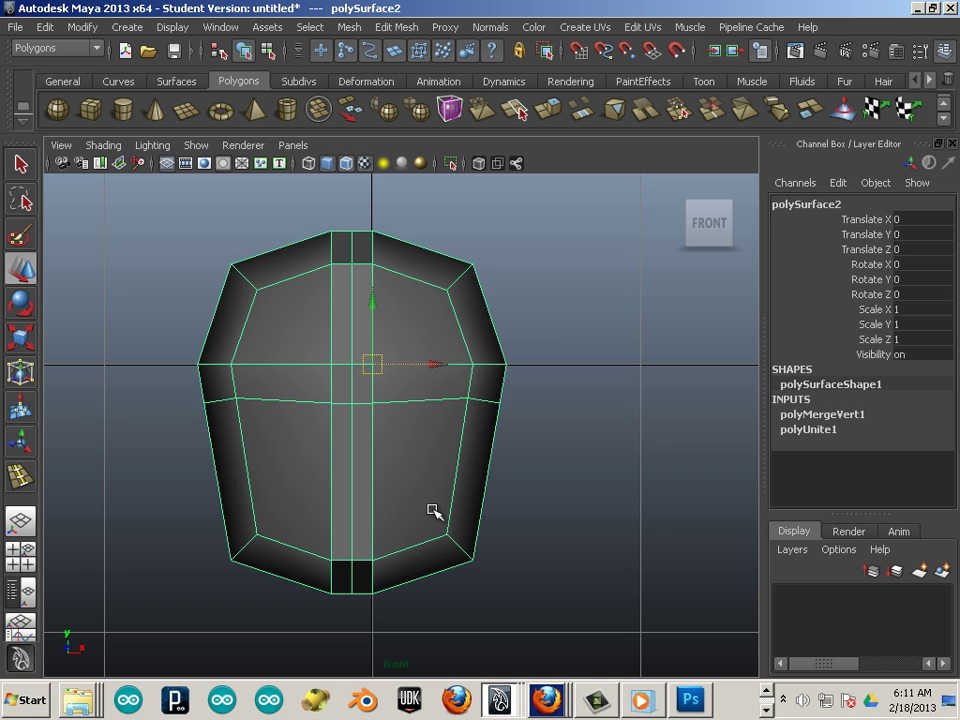
Insert a horizontal edge loop around the tall lower section of the mesh, slightly above that section's middle.
key(y)
drag(460, 462, 462, 448)
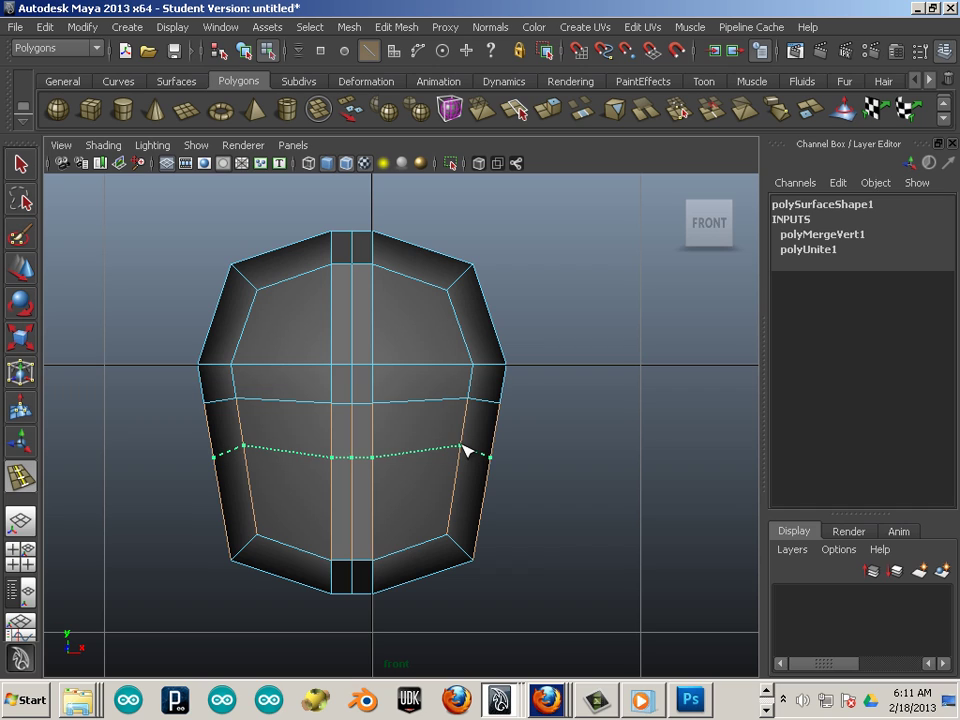
click(460, 444)
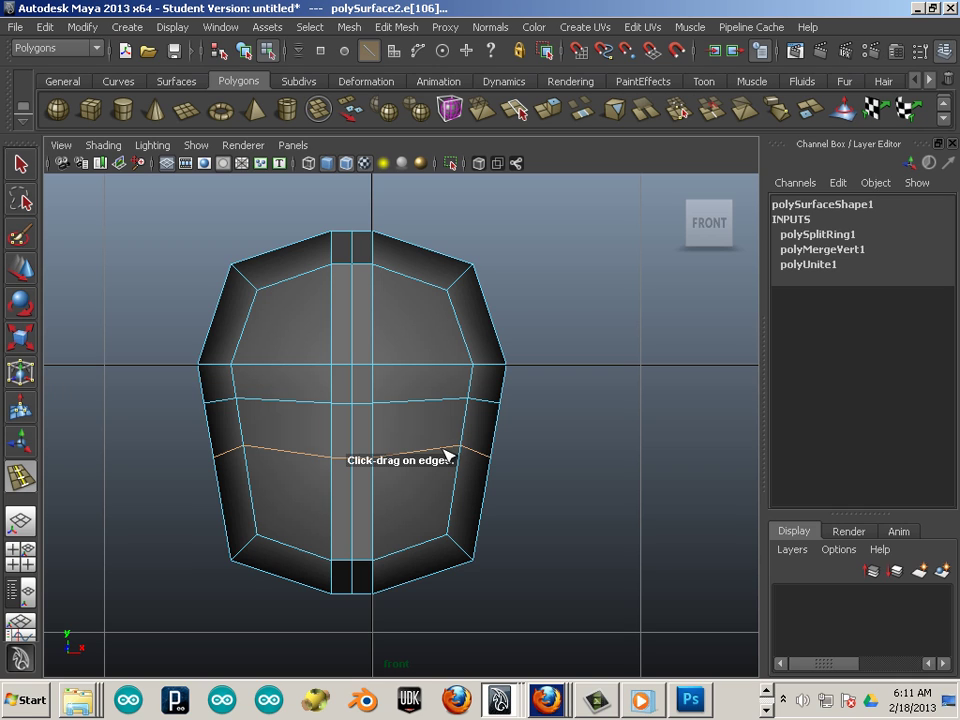
key(q)
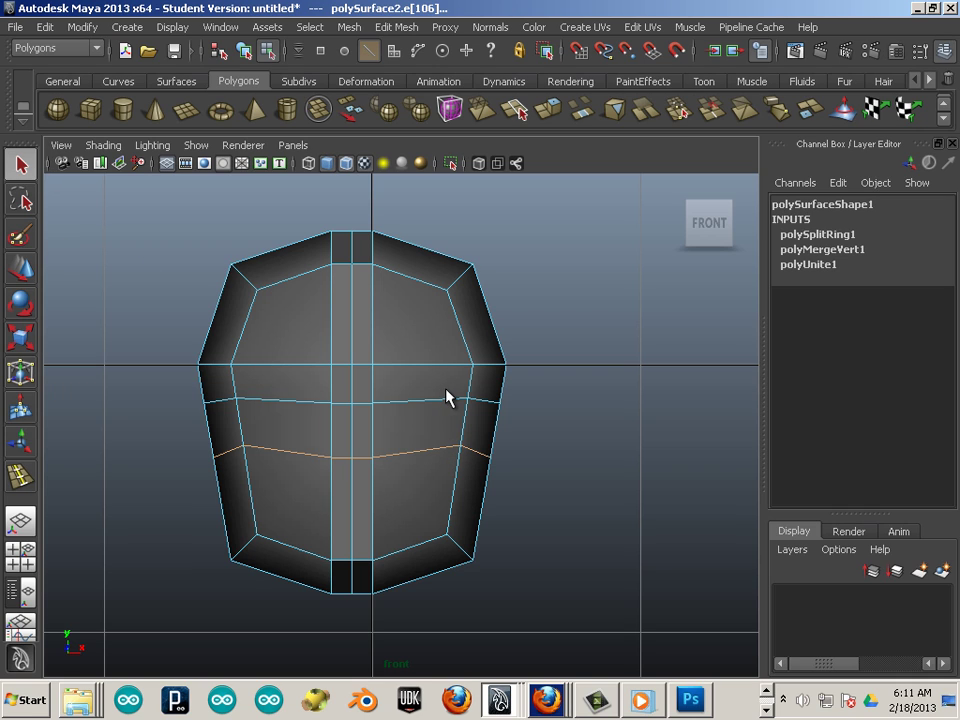
Extrude the two front faces just below the horizontal centre line and scale them inward in width and height to form eye areas.
key(F11)
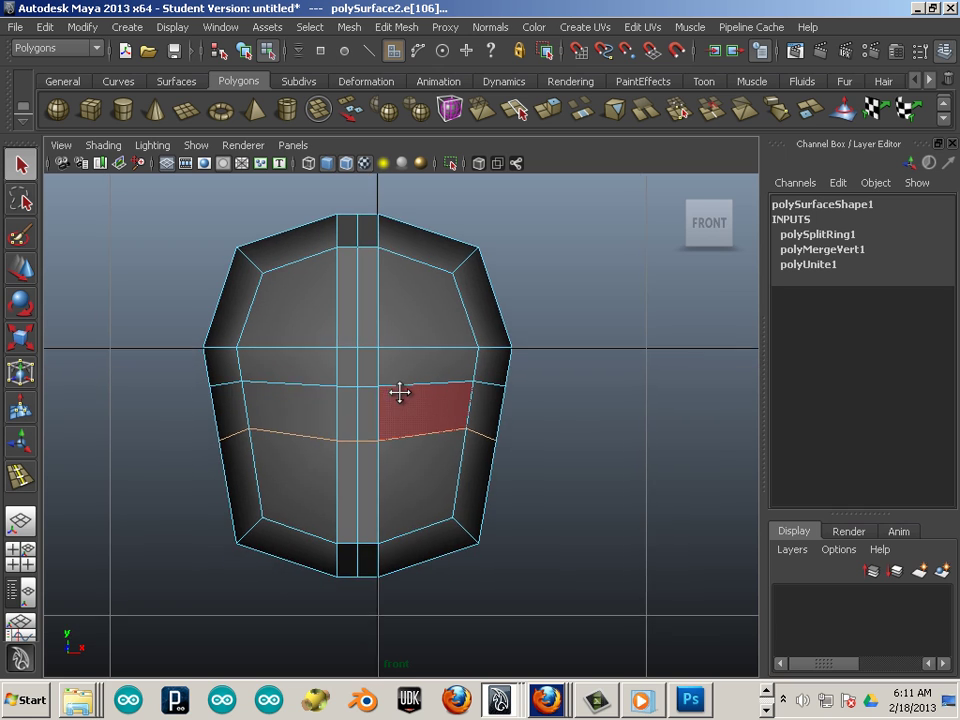
alt+right_drag(399, 392, 513, 427)
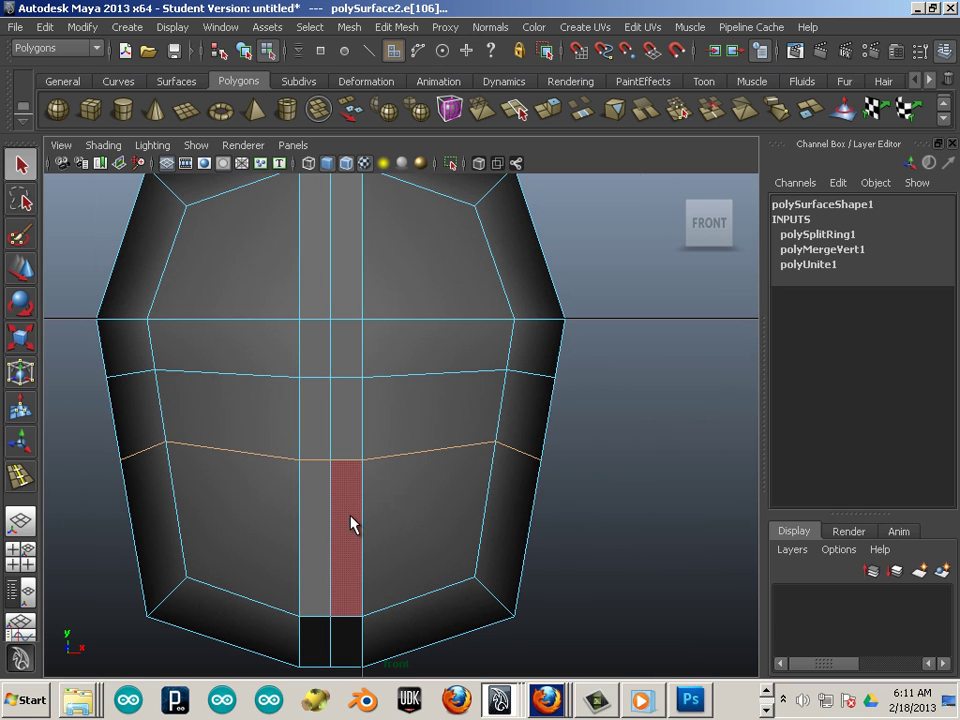
alt+middle_drag(313, 427, 350, 475)
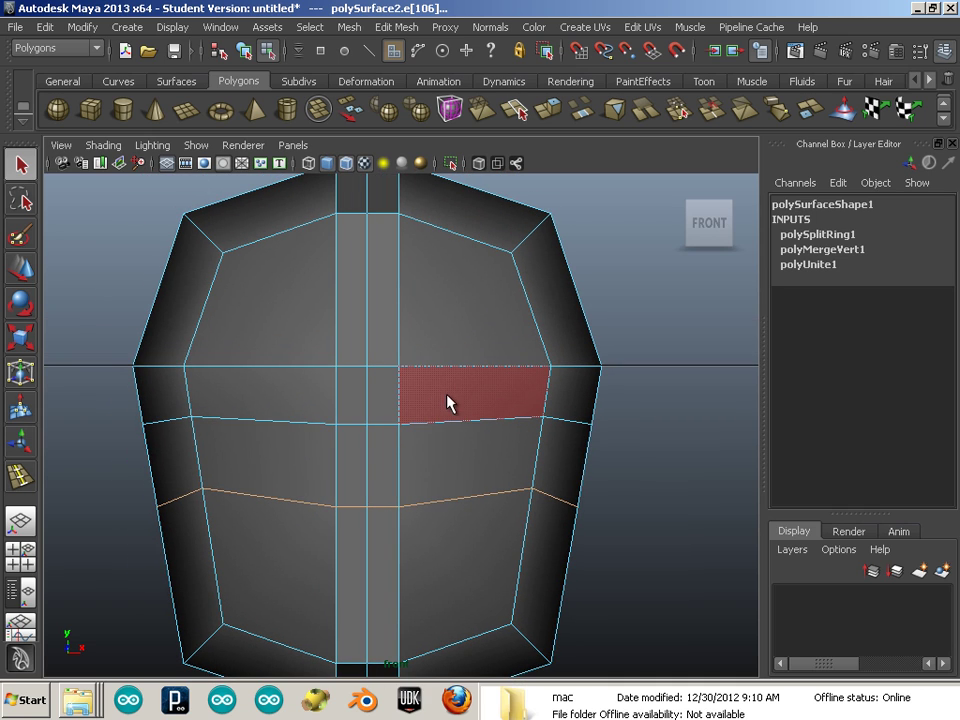
click(449, 409)
shift+click(283, 405)
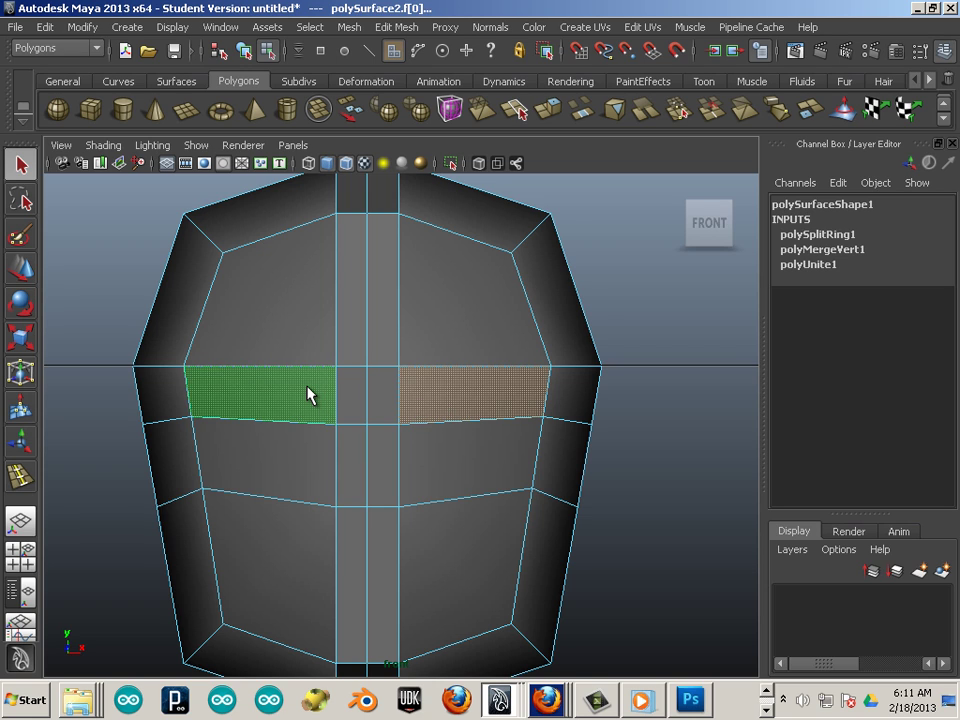
key(ctrl+e)
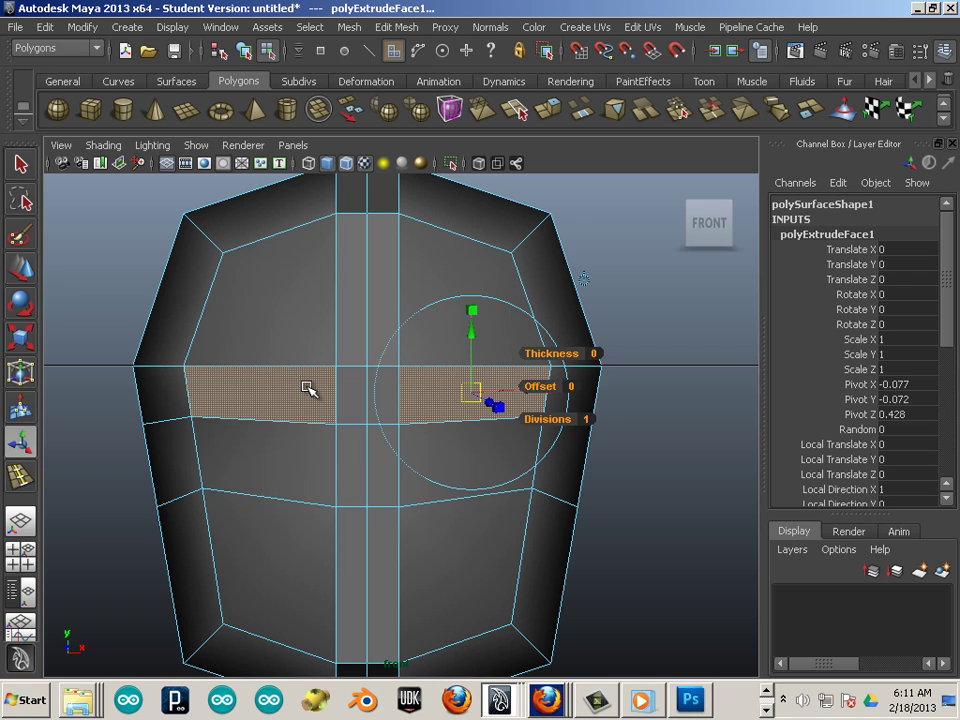
middle_drag(565, 387, 641, 413)
drag(554, 388, 526, 391)
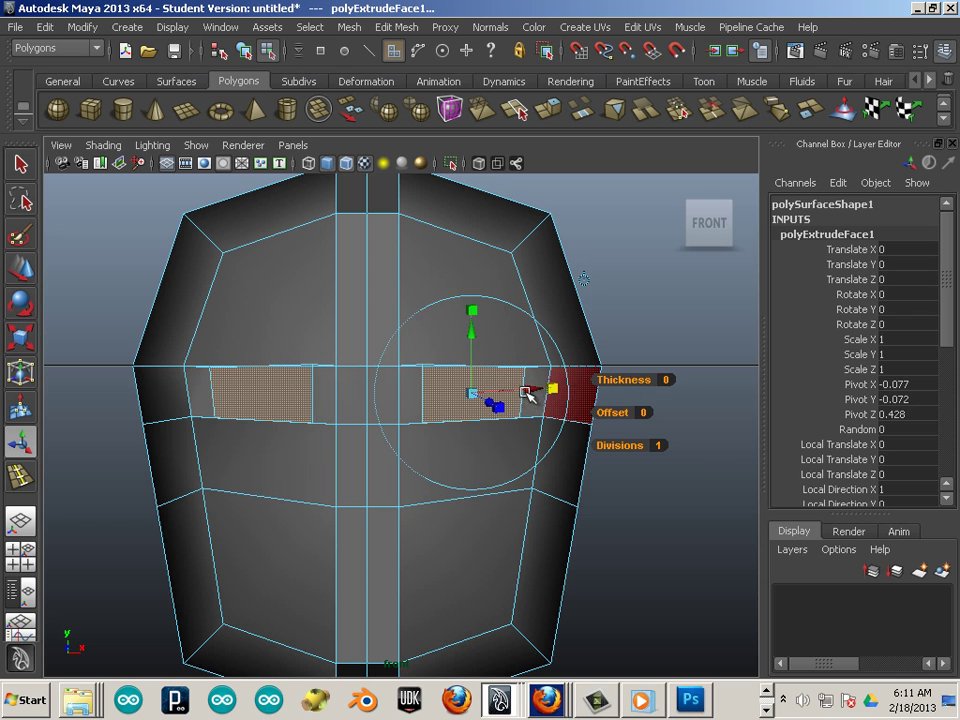
drag(472, 312, 465, 334)
alt+middle_drag(458, 538, 483, 465)
click(645, 573)
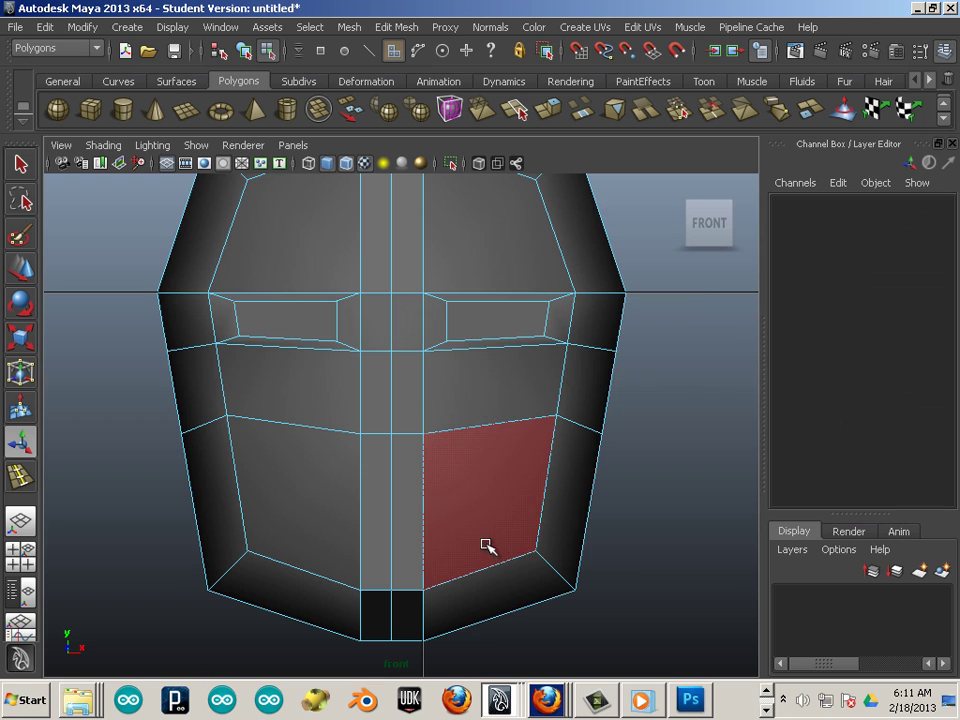
Extrude the four lower front faces in place and apply Average Vertices three times to draw the new faces inward.
click(485, 546)
shift+click(376, 553)
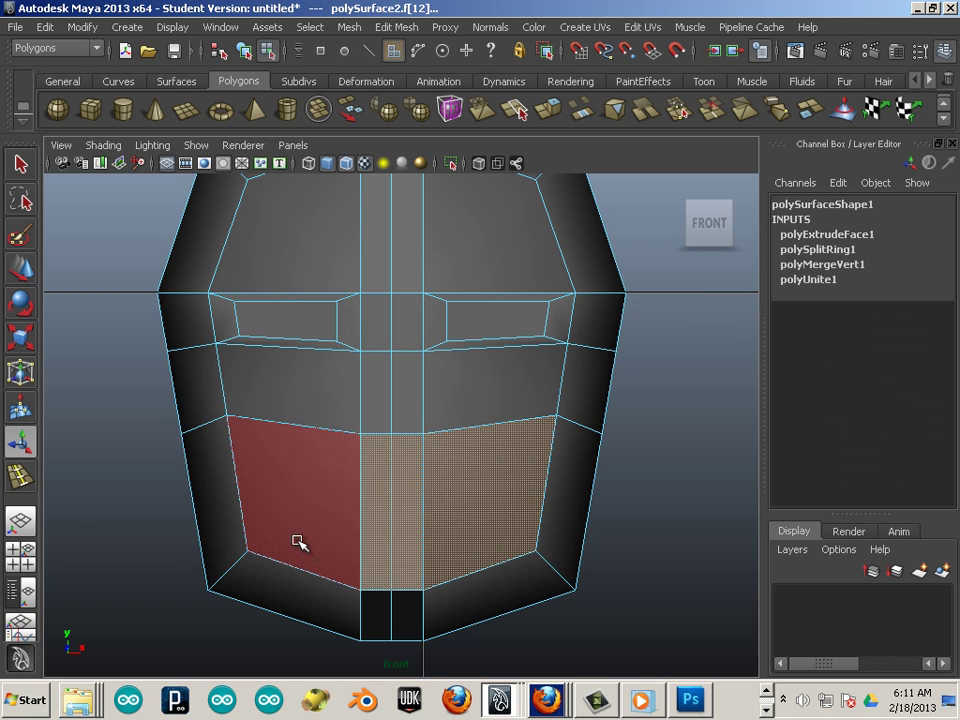
shift+click(298, 542)
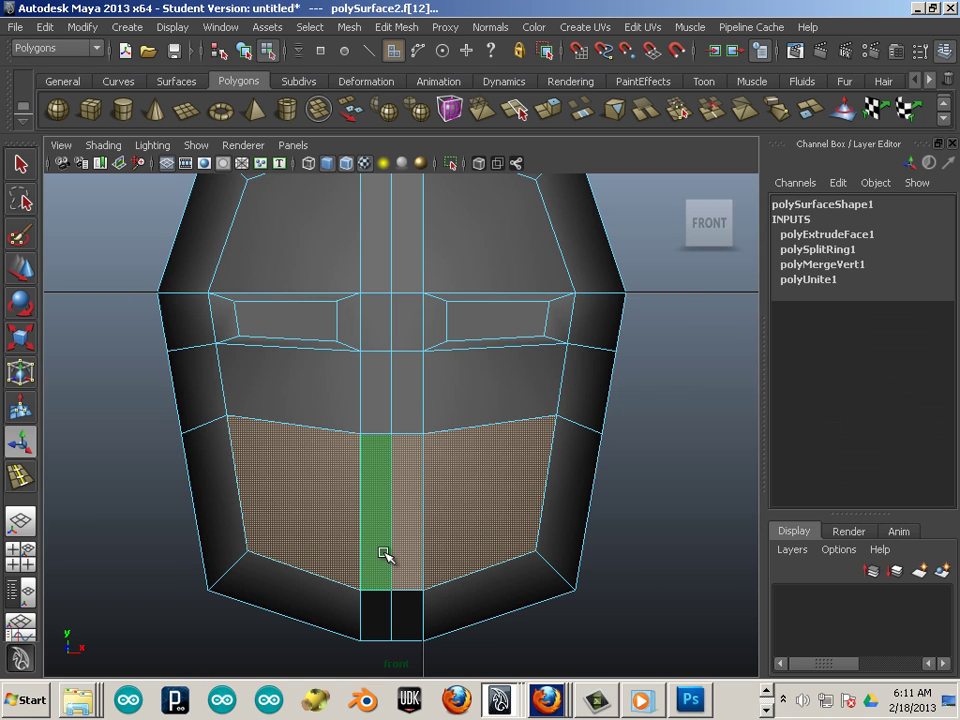
key(ctrl+e)
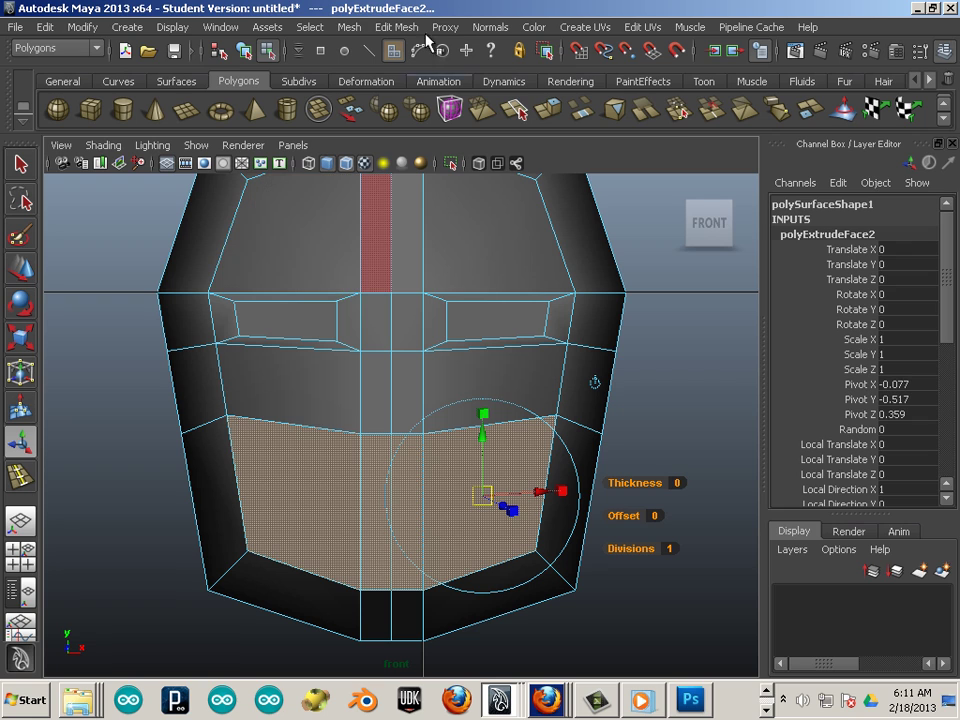
click(348, 27)
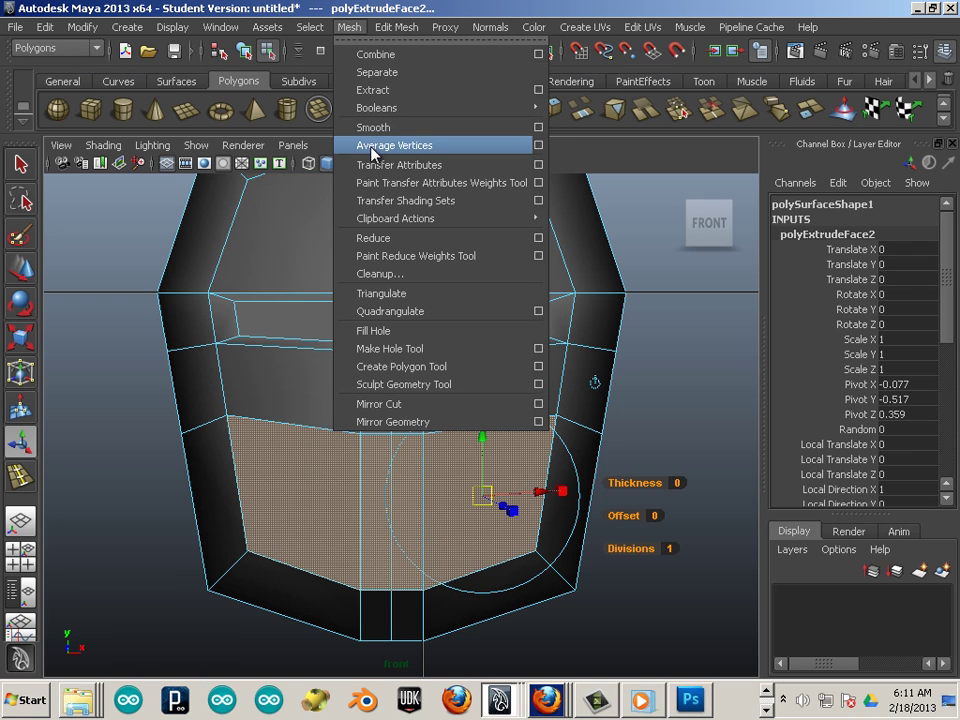
click(430, 6)
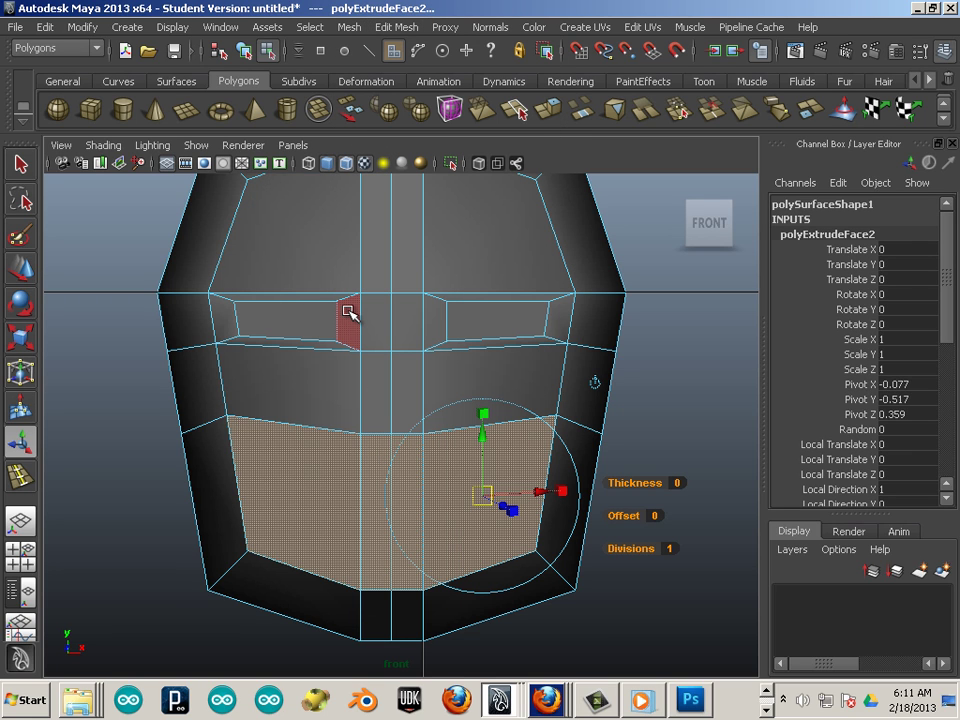
key(g)
key(g)
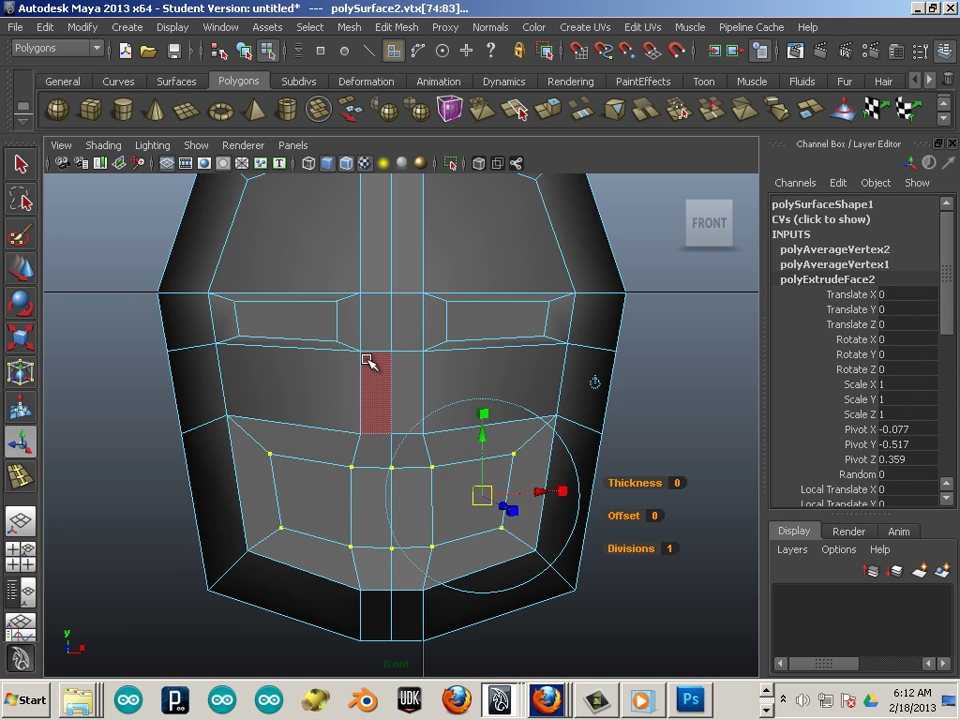
click(658, 519)
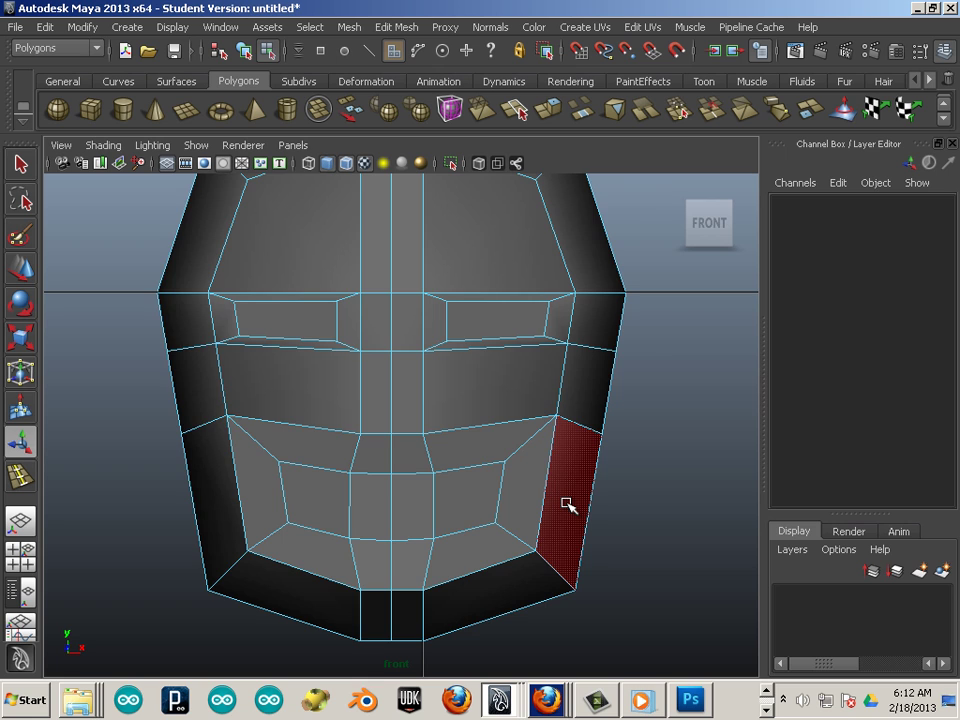
Insert a vertical edge loop in the side view, about midway between the front corner edge and the side's centre line.
key(space)
key(space)
alt+middle_drag(424, 457, 452, 425)
alt+right_drag(452, 425, 701, 555)
alt+middle_drag(379, 444, 420, 499)
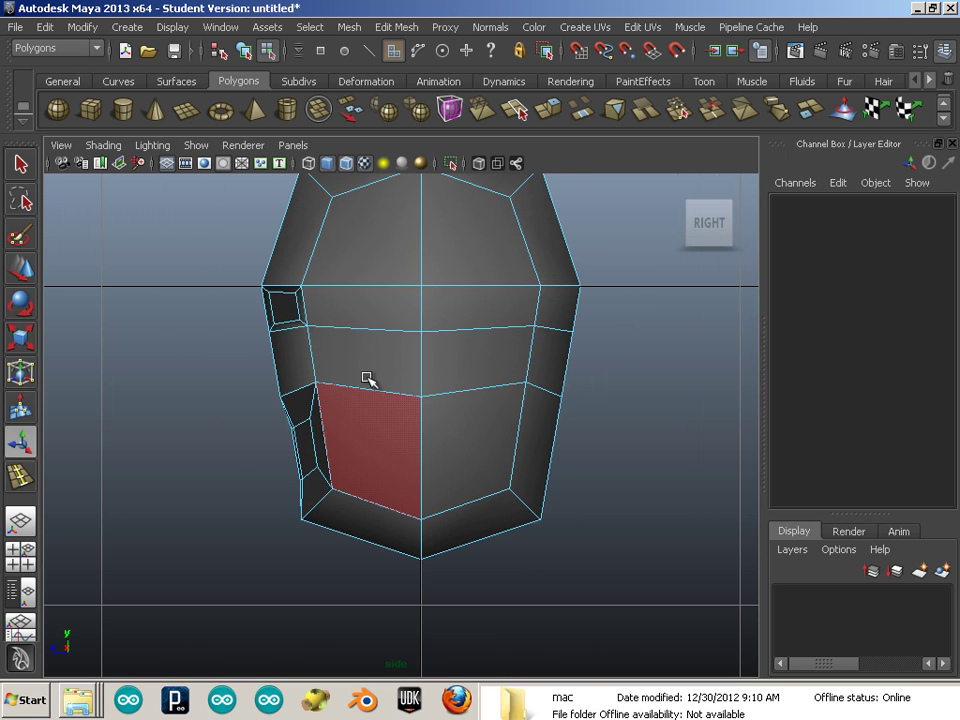
key(F9)
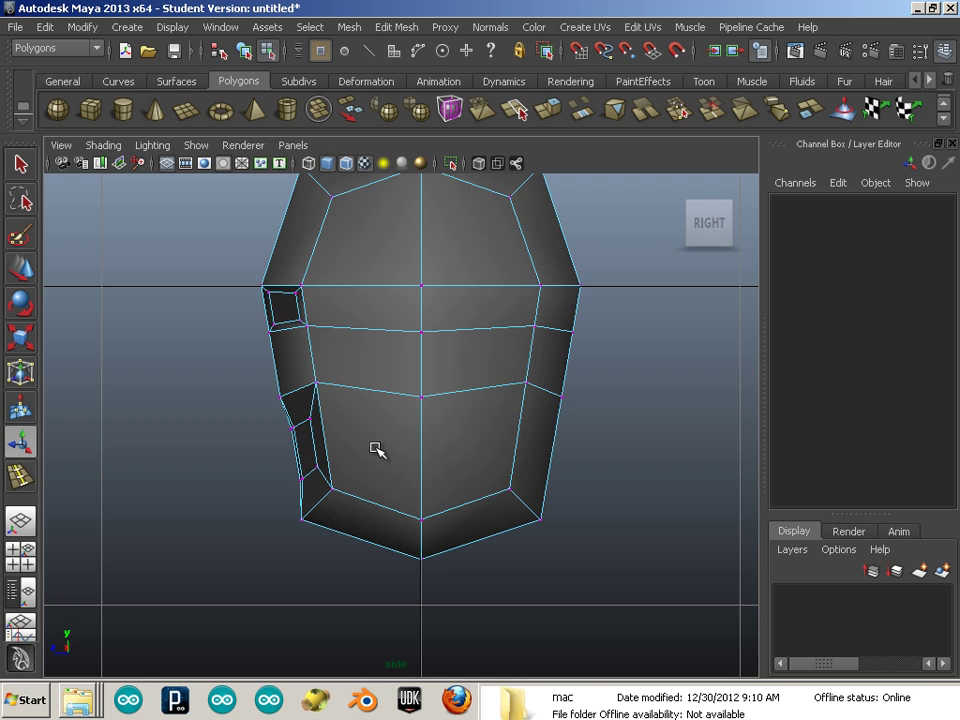
key(y)
drag(378, 403, 378, 392)
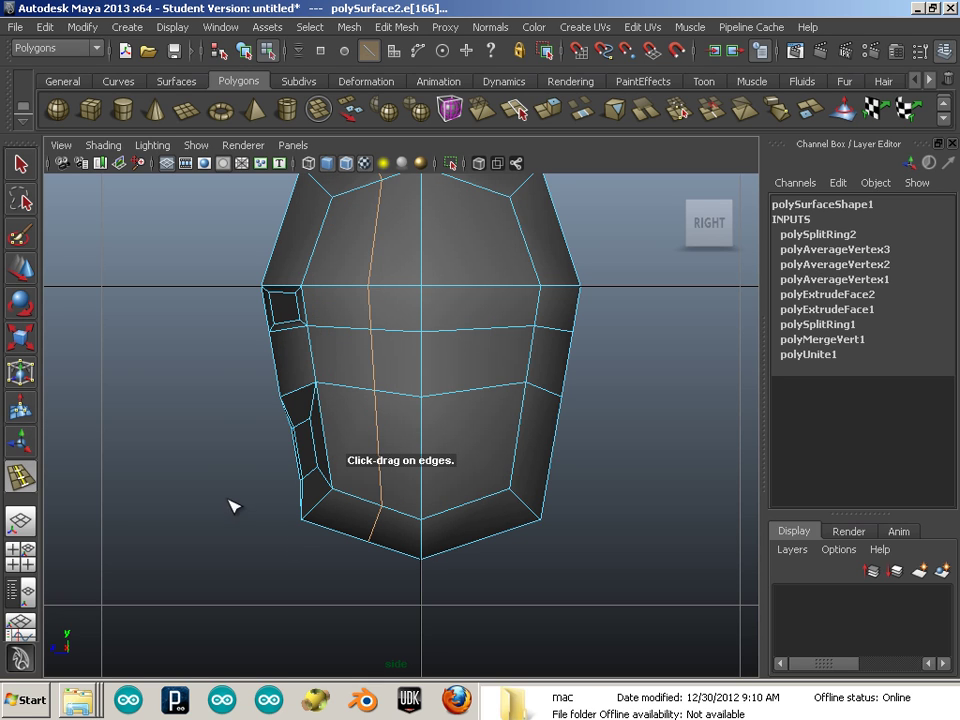
In the side view, raise the vertices below the eye level at the back of the head, lifting the bottom rows furthest.
click(19, 269)
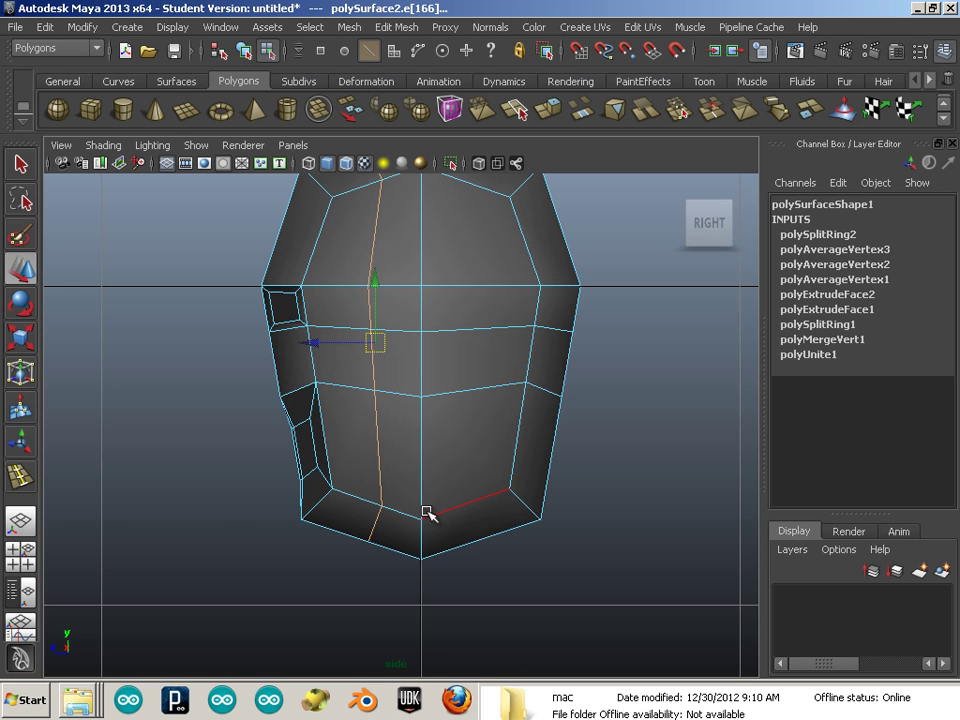
key(F9)
drag(653, 596, 408, 377)
drag(495, 414, 492, 382)
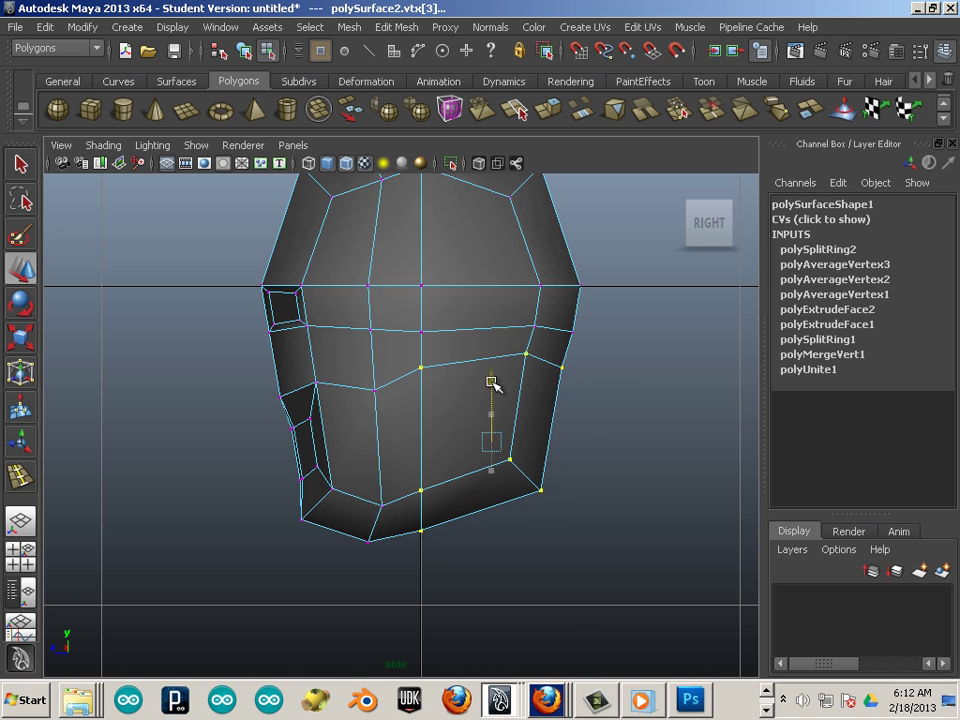
drag(638, 538, 403, 446)
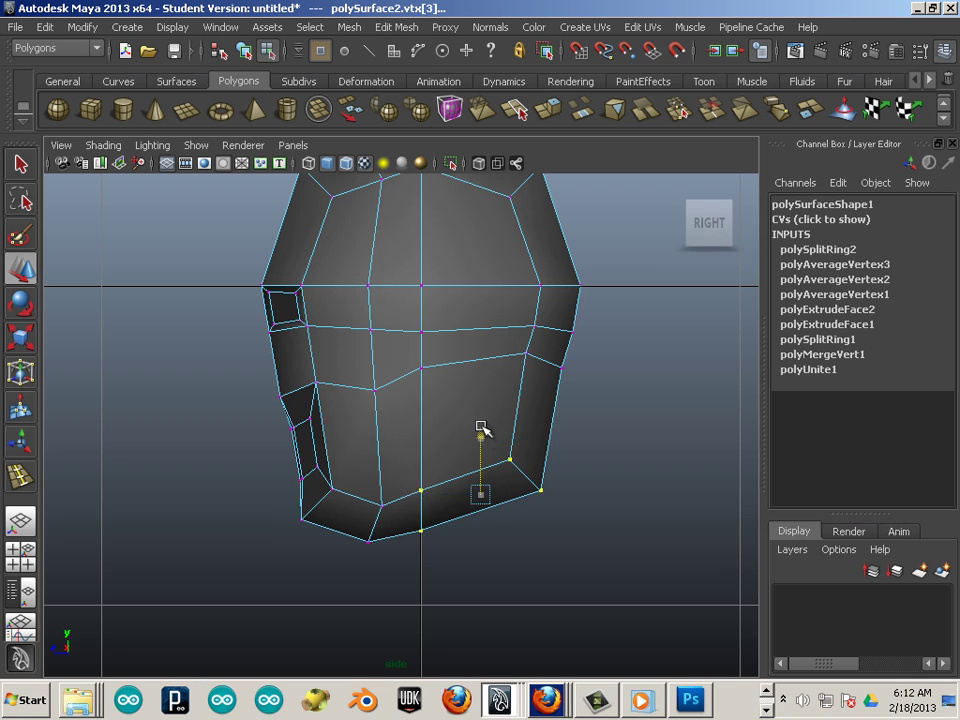
drag(481, 428, 484, 377)
drag(412, 320, 601, 471)
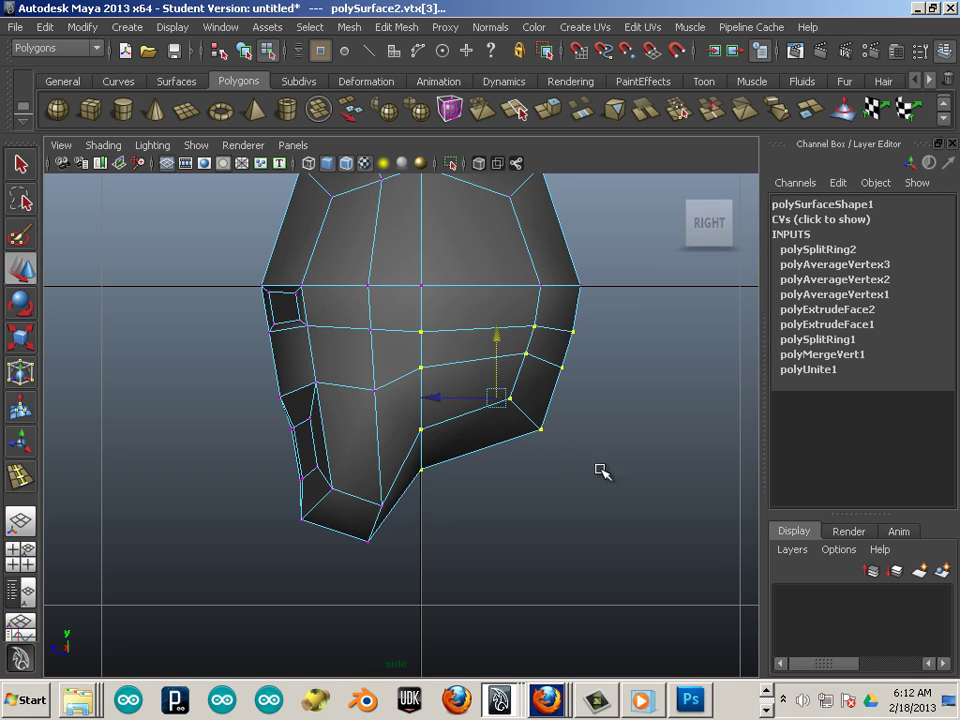
drag(495, 338, 495, 330)
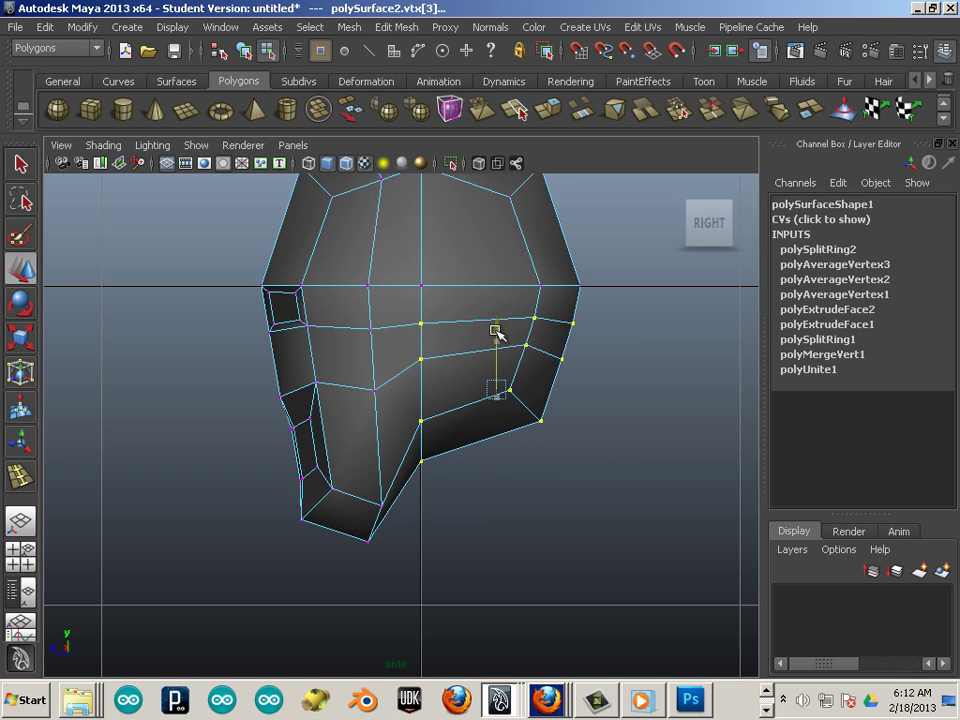
Move the lower front vertices of the mouth and jaw upward and slightly forward in the side view.
click(227, 375)
drag(225, 364, 390, 590)
drag(329, 459, 320, 436)
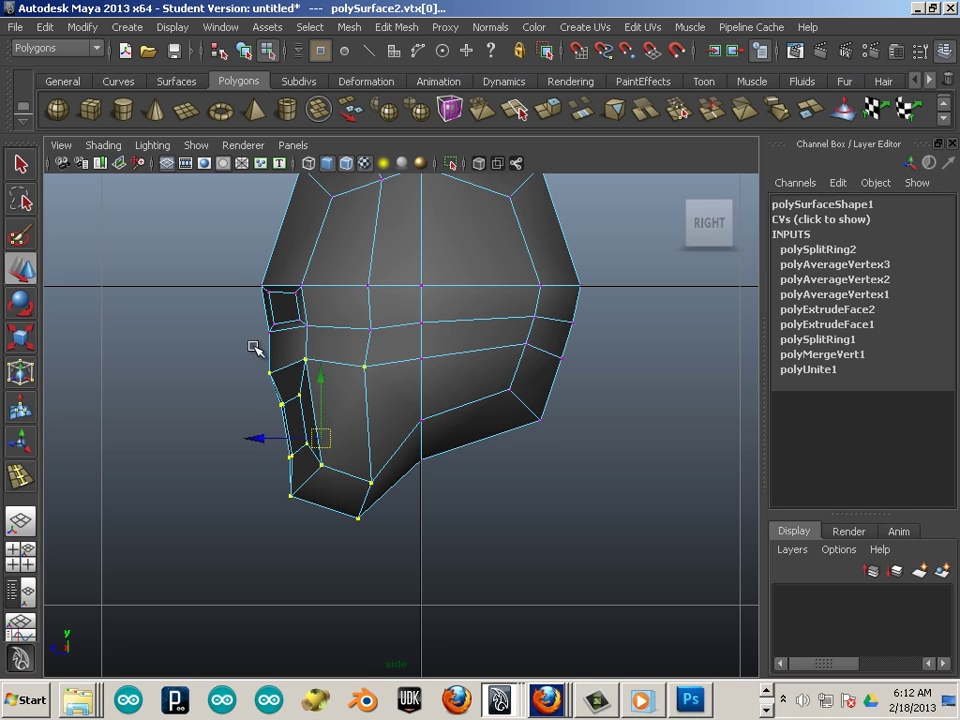
click(338, 572)
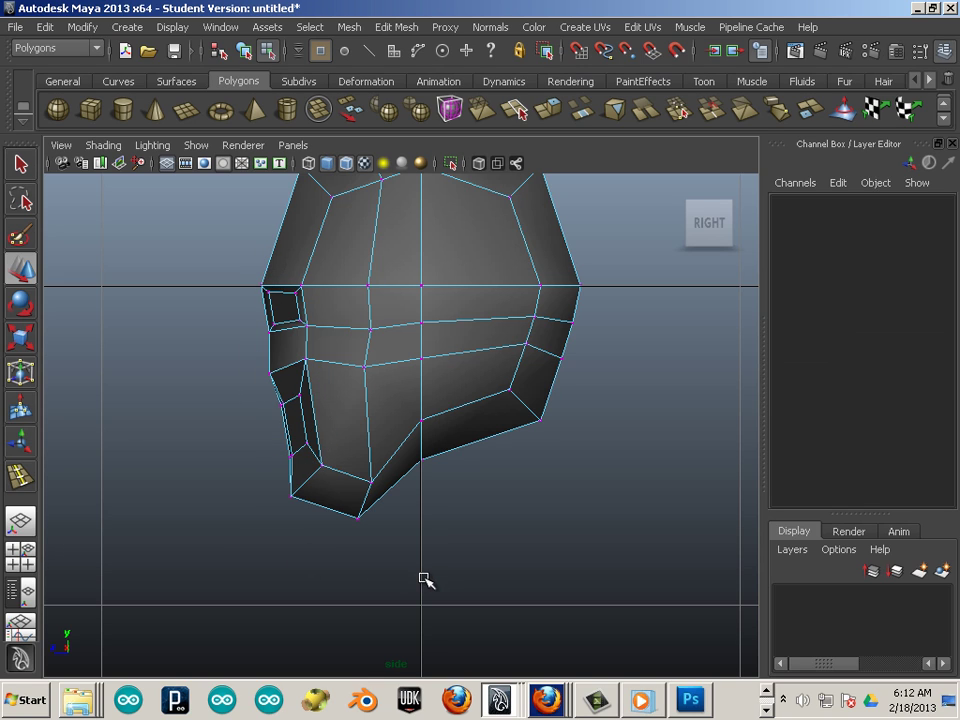
drag(420, 574, 263, 490)
click(246, 553)
Move the two lowest jaw vertices behind the chin forward and slightly down, and raise the two bottom vertices on the side's centre line.
alt+middle_drag(322, 577, 329, 558)
alt+right_drag(329, 555, 397, 566)
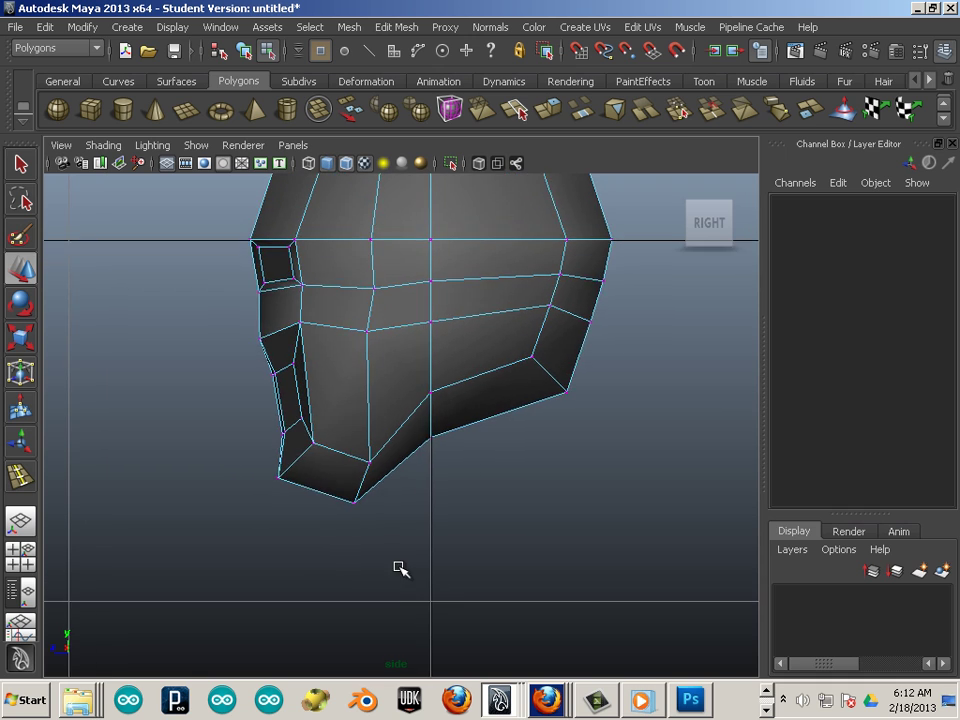
alt+middle_drag(395, 563, 388, 604)
alt+right_drag(388, 605, 425, 612)
alt+middle_drag(383, 496, 383, 523)
drag(328, 618, 334, 567)
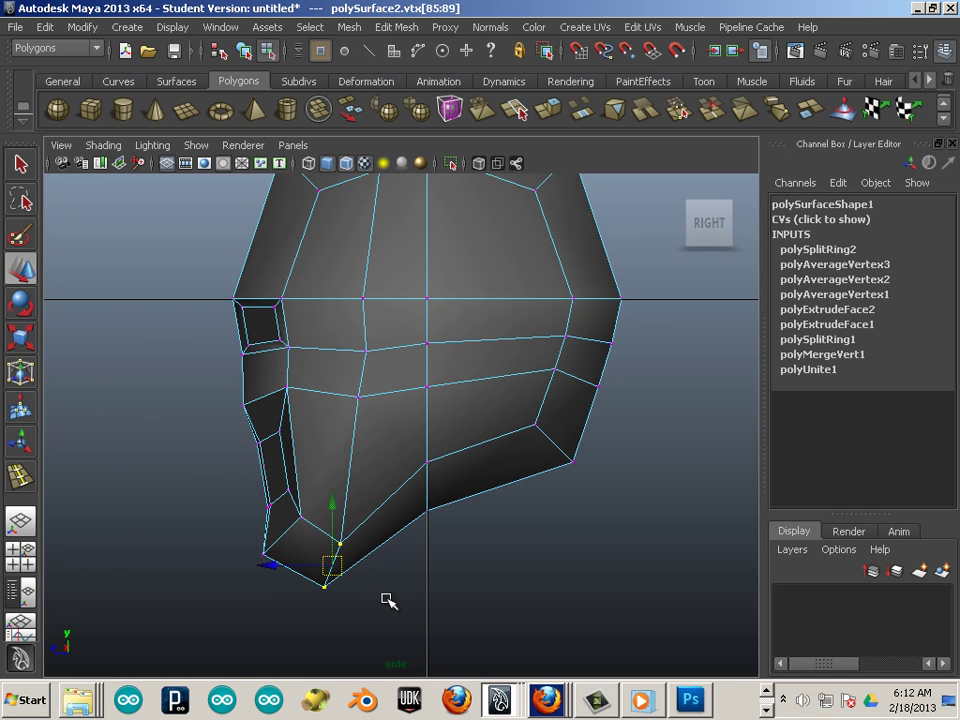
drag(483, 591, 430, 399)
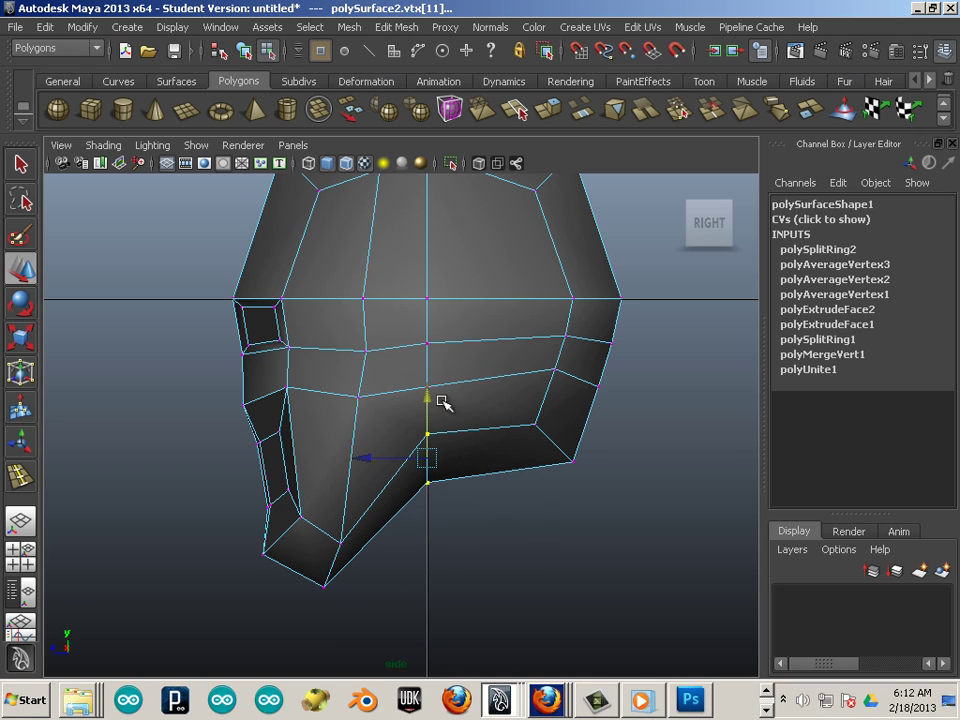
click(399, 322)
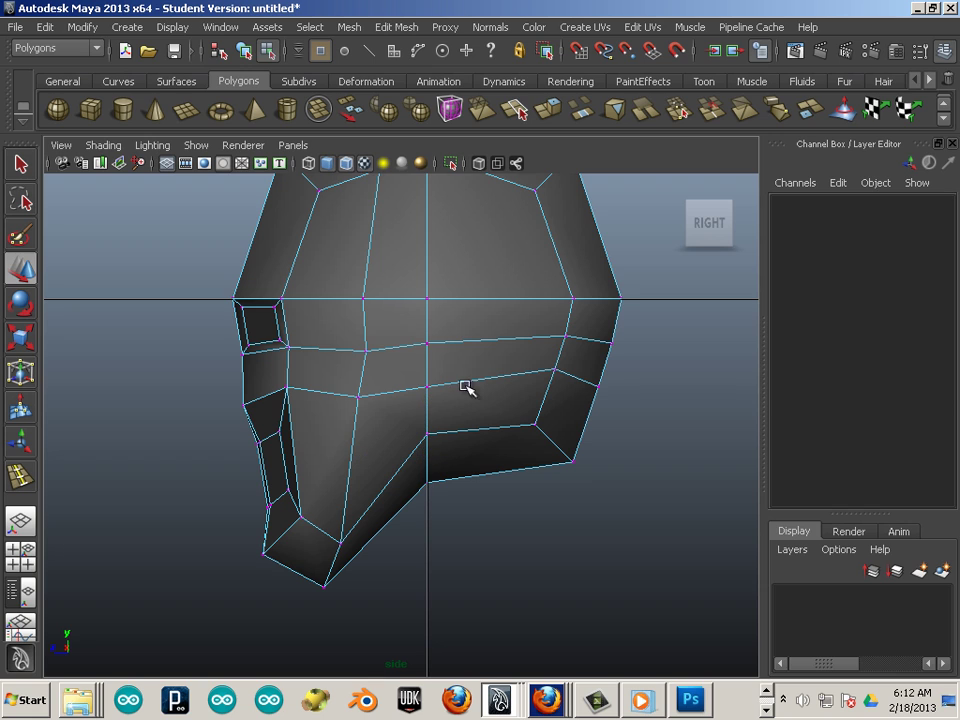
Lower the back vertices below the eye line slightly, and raise all vertices from the horizontal centre row downward together.
drag(399, 327, 643, 572)
drag(519, 413, 522, 430)
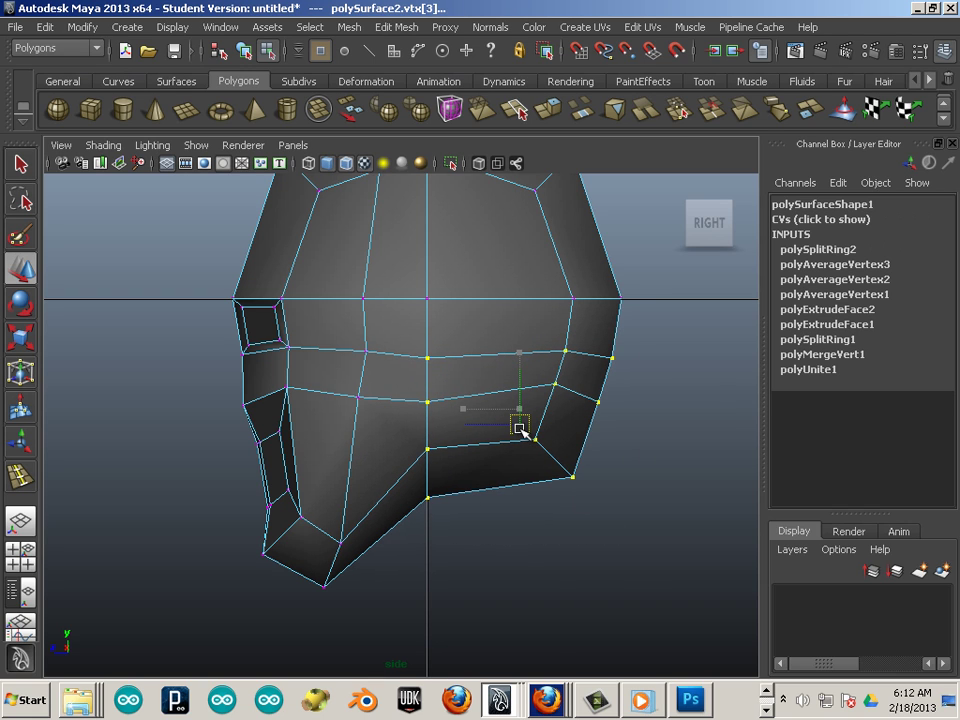
drag(144, 296, 729, 630)
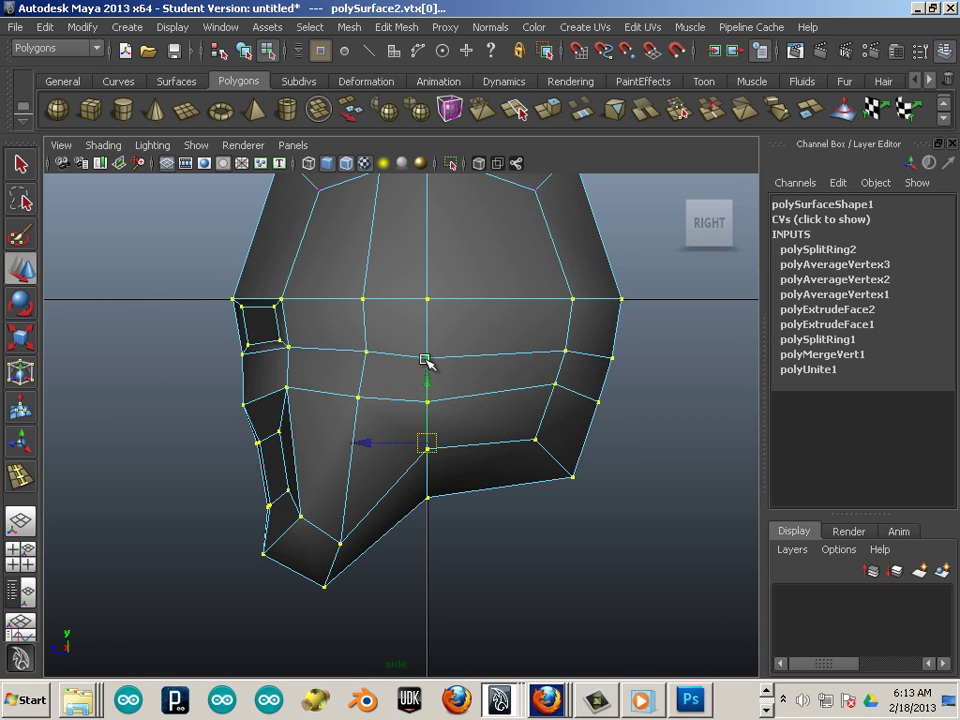
drag(422, 379, 420, 365)
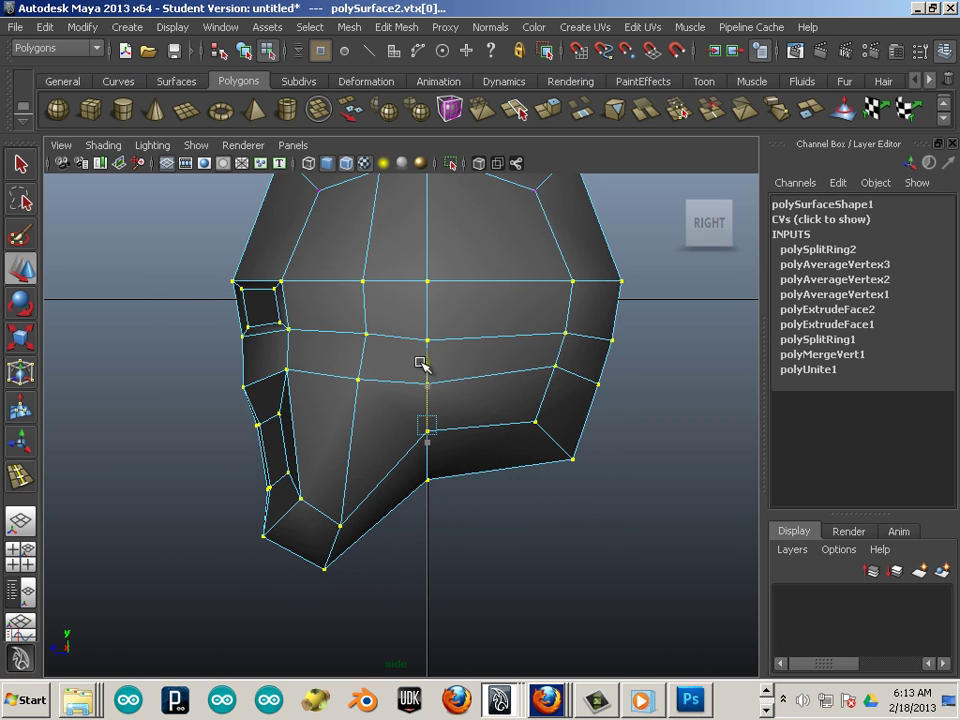
click(457, 544)
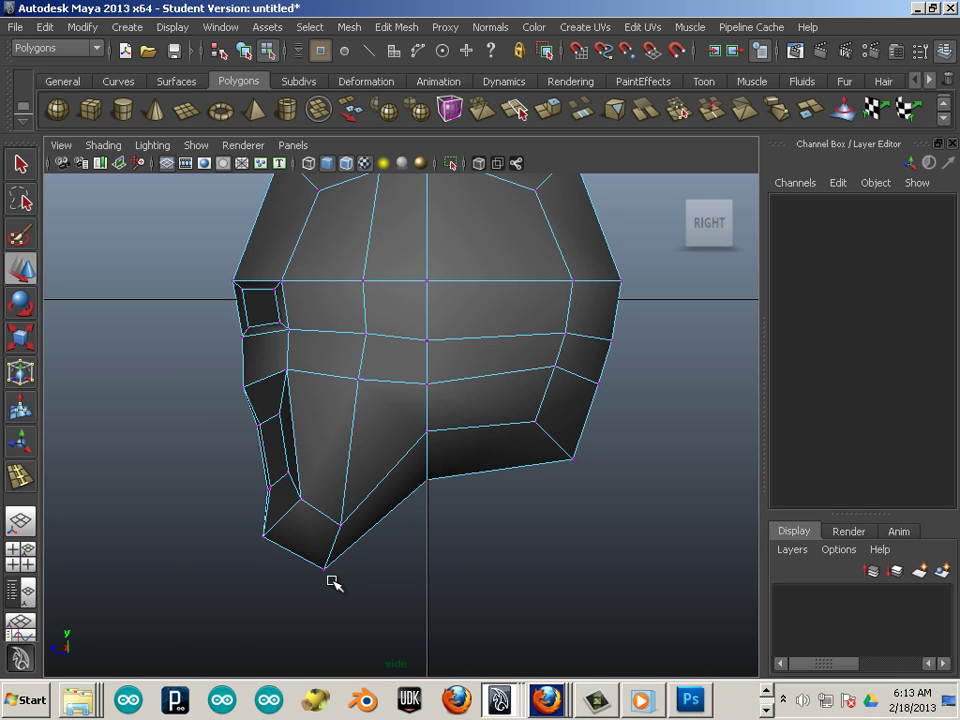
In the front view, narrow the whole head by scaling it to 0.769 in X.
key(space)
key(space)
scroll(477, 577, down, 3)
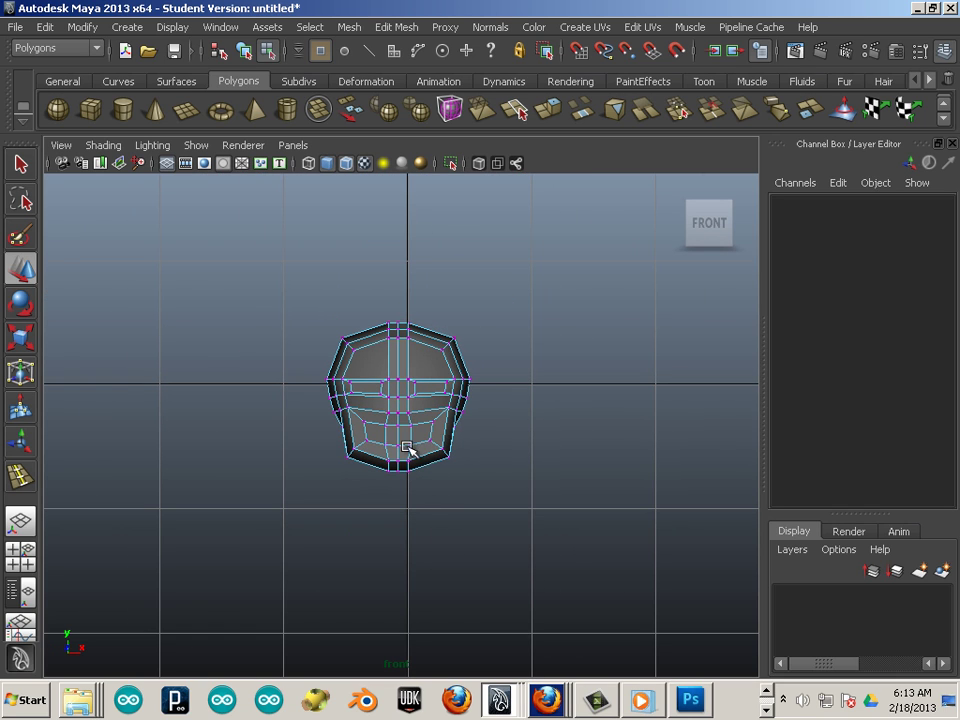
key(F8)
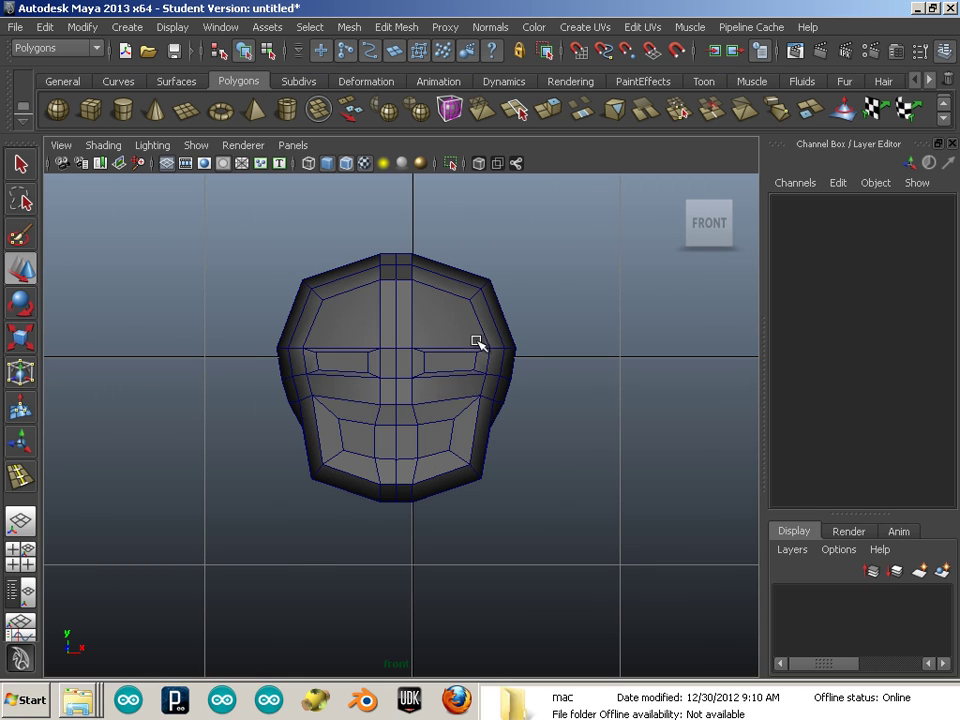
click(425, 370)
key(r)
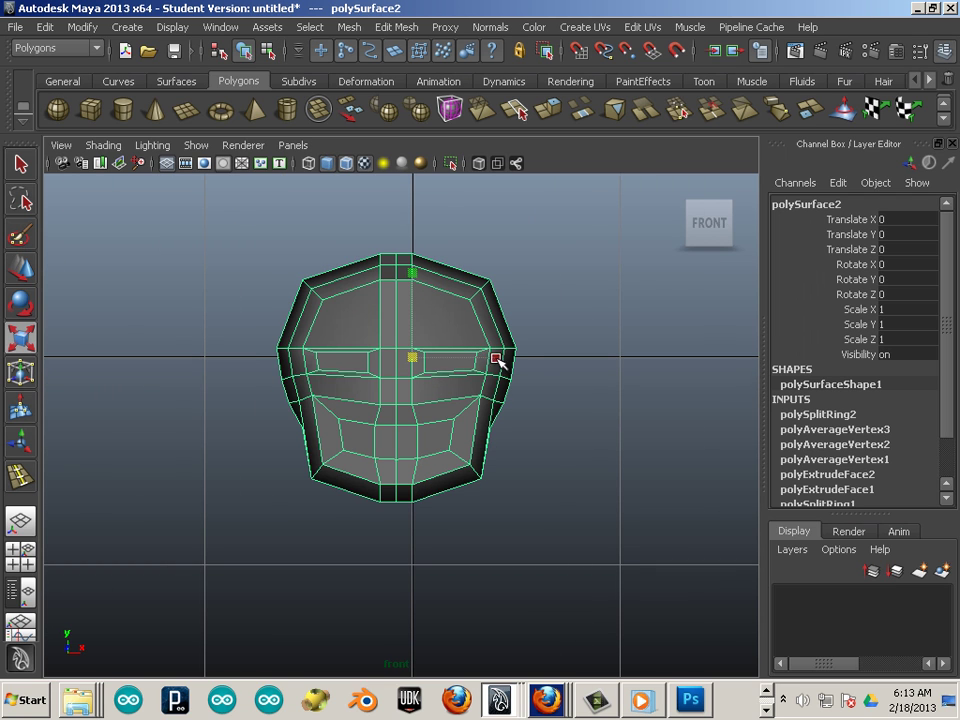
drag(497, 362, 489, 386)
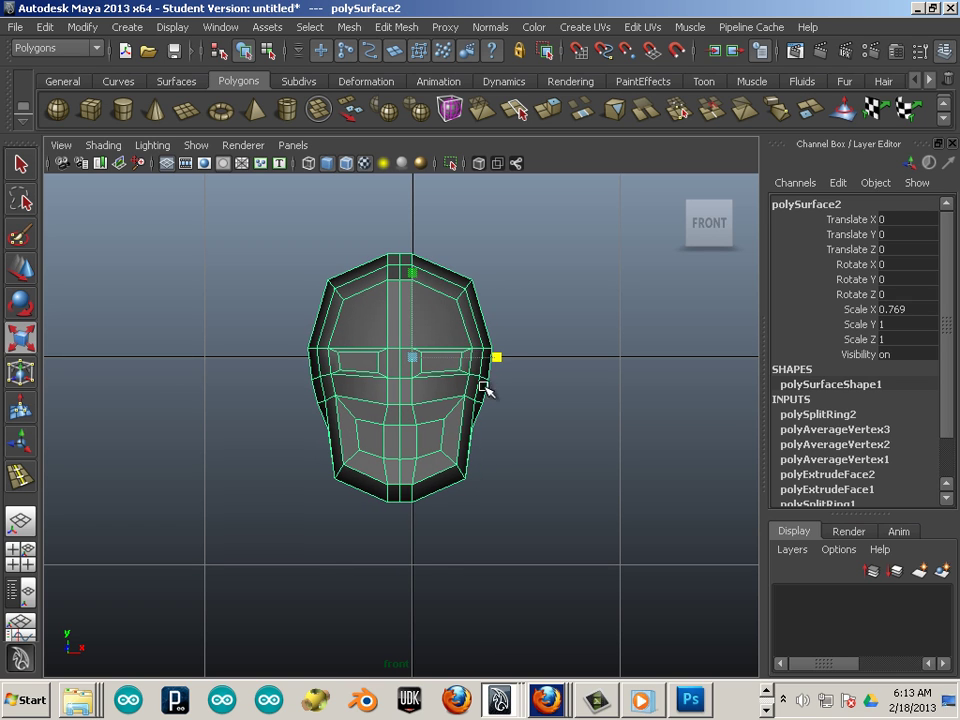
scroll(497, 424, up, 5)
scroll(496, 422, down, 8)
scroll(469, 409, up, 10)
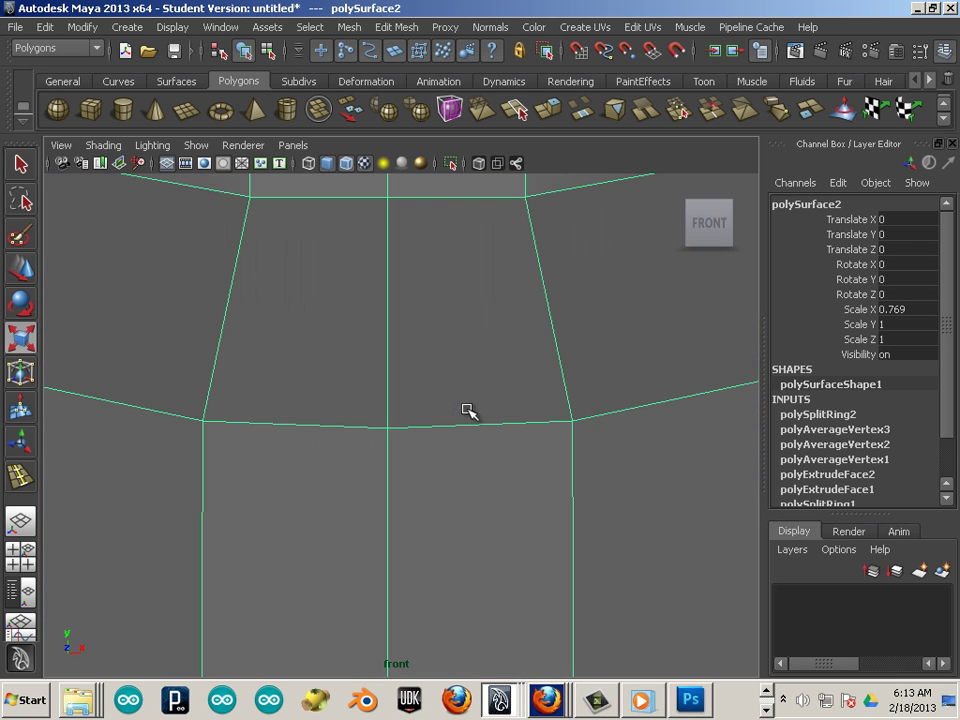
scroll(467, 411, down, 15)
scroll(467, 413, up, 10)
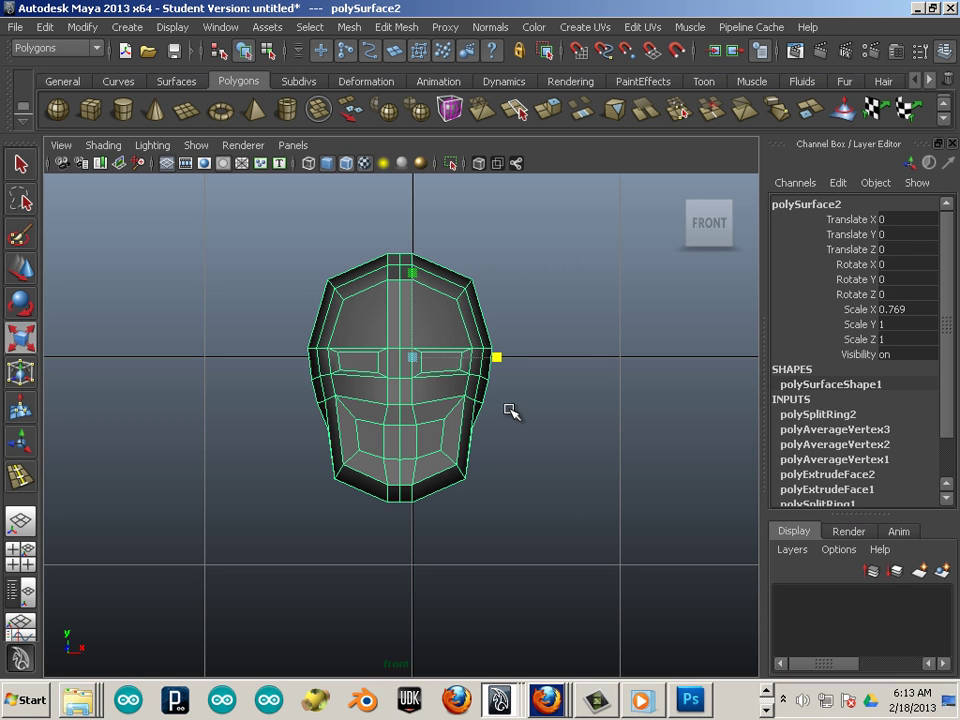
In the side view, raise the mouth and jaw vertices slightly, including the lower vertices on the side's centre line.
key(space)
key(f)
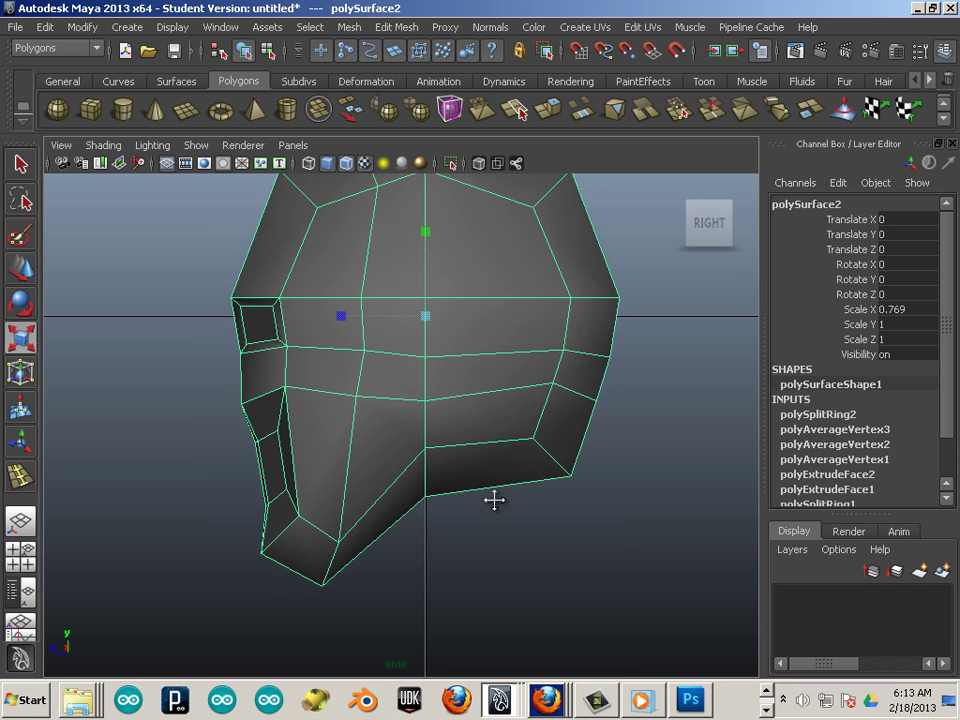
alt+middle_drag(528, 527, 478, 463)
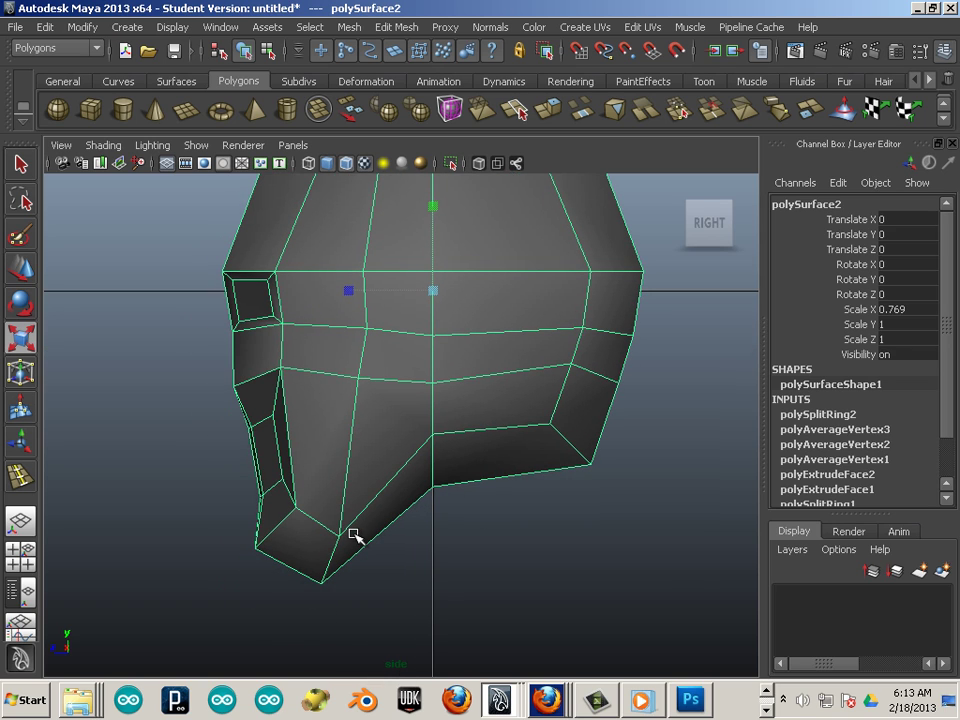
right_drag(272, 379, 192, 447)
drag(194, 412, 514, 626)
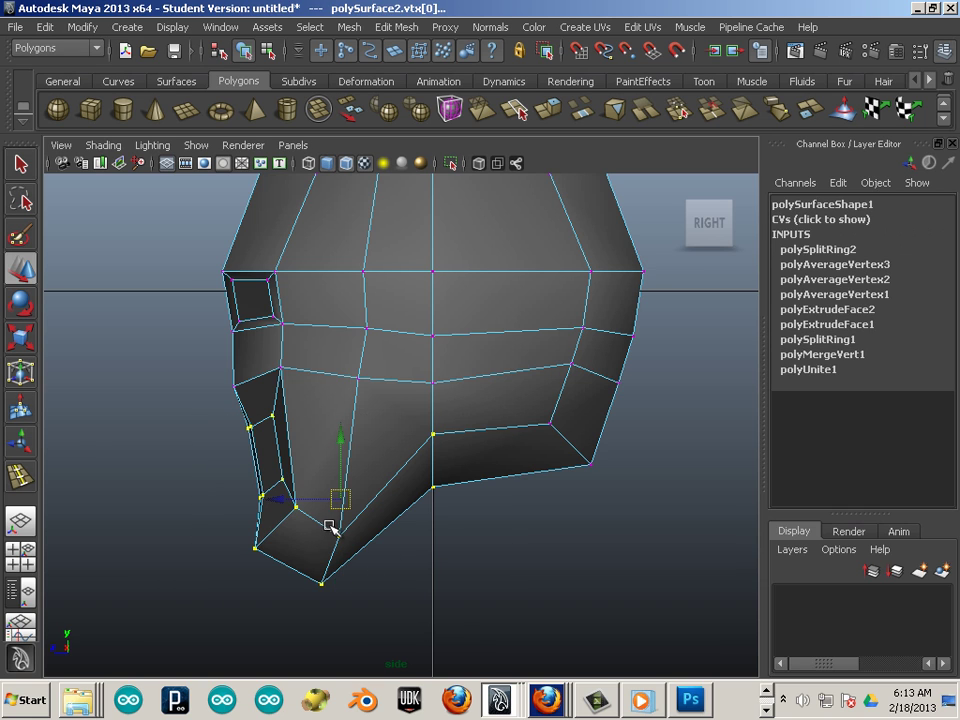
mouse_move(339, 502)
mouse_down()
mouse_move(336, 484)
mouse_move(343, 497)
mouse_up()
shift+drag(172, 350, 400, 568)
drag(332, 473, 330, 459)
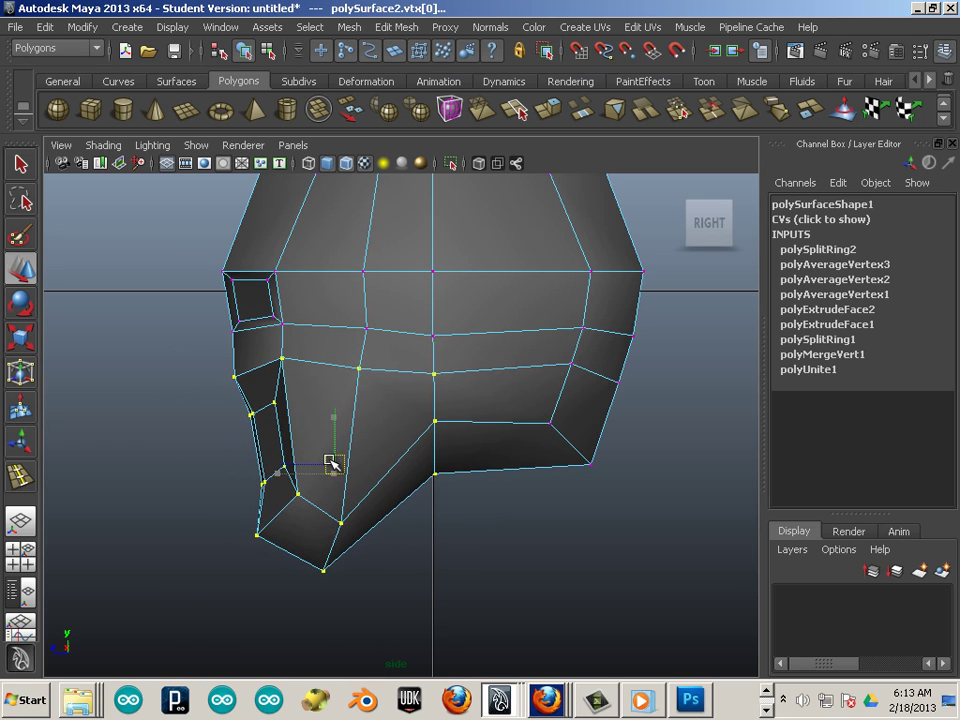
Select the horizontal edge loop just above the mouth, all around the head, and slide it slightly down with the Slide Edge Tool.
drag(187, 350, 316, 425)
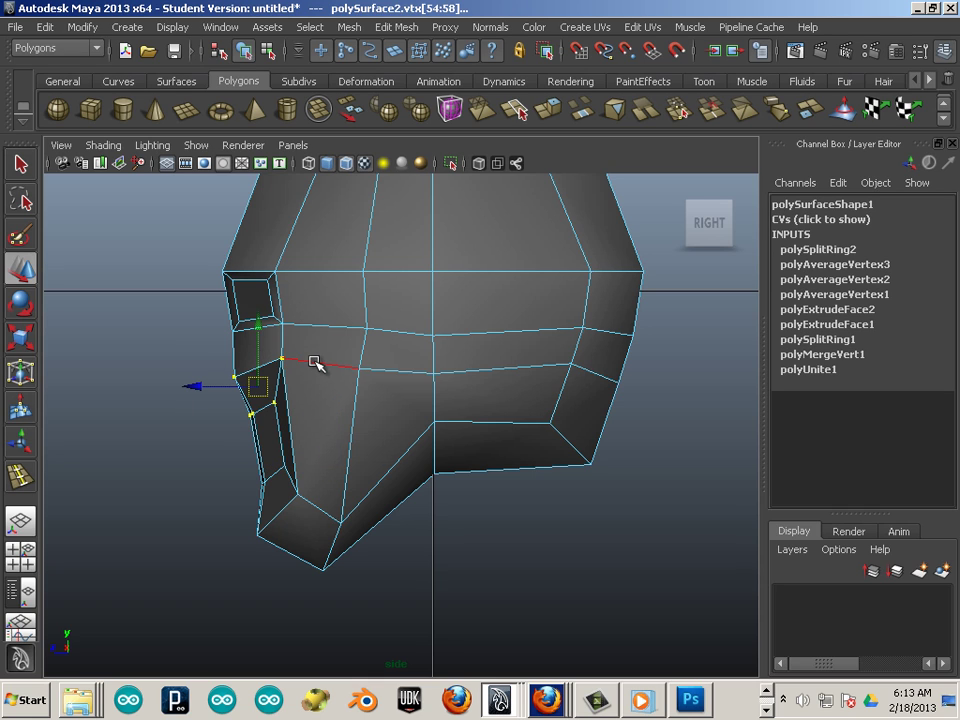
key(F10)
double_click(315, 364)
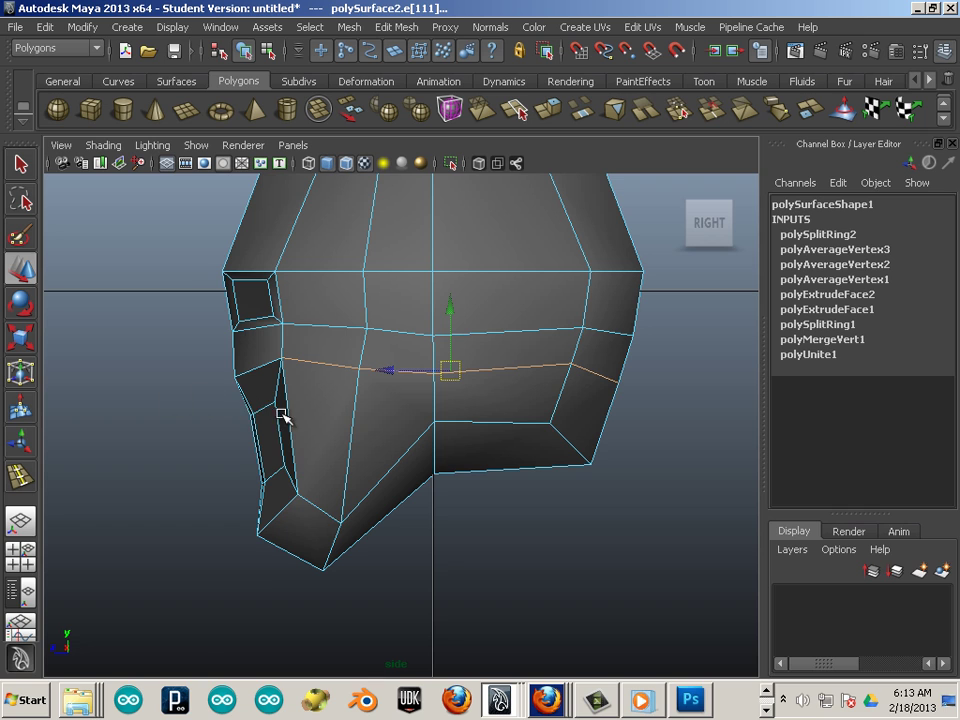
key(space)
key(space)
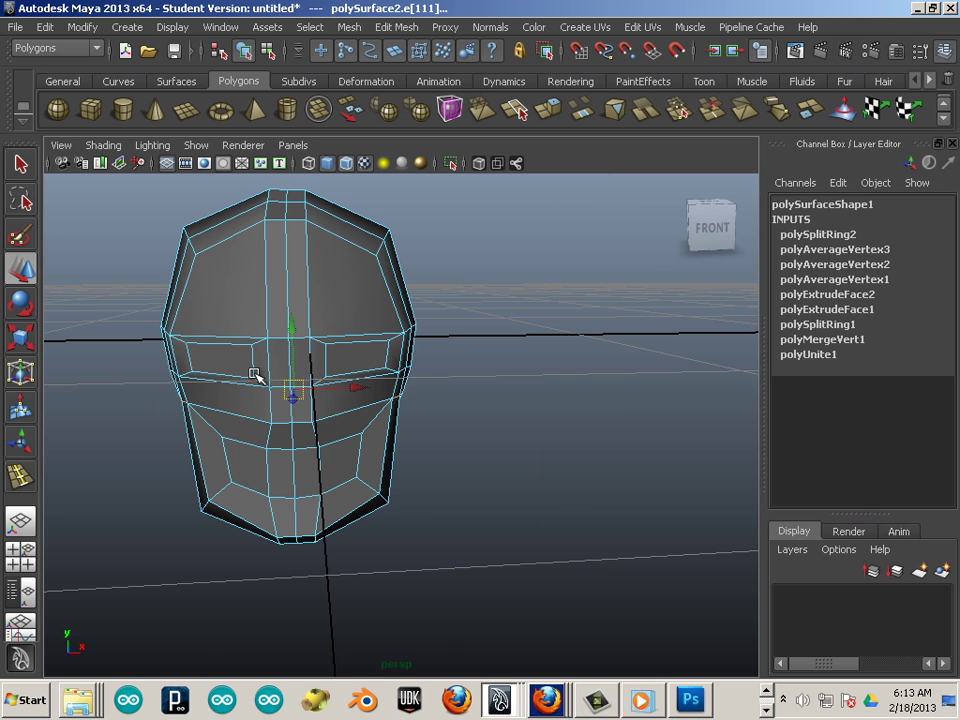
alt+drag(282, 394, 365, 439)
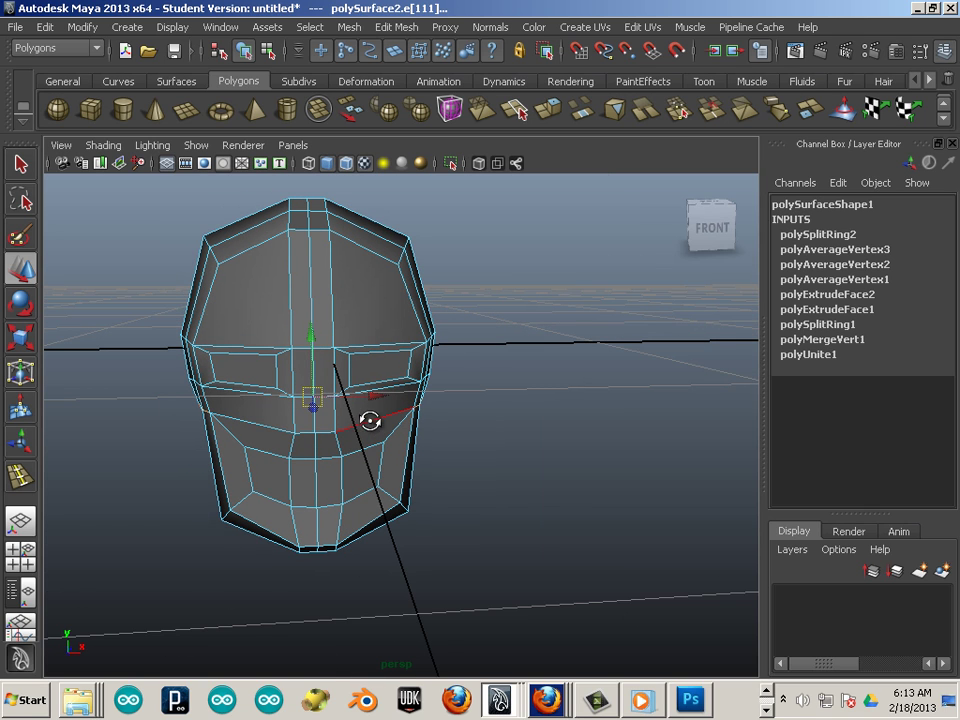
double_click(365, 423)
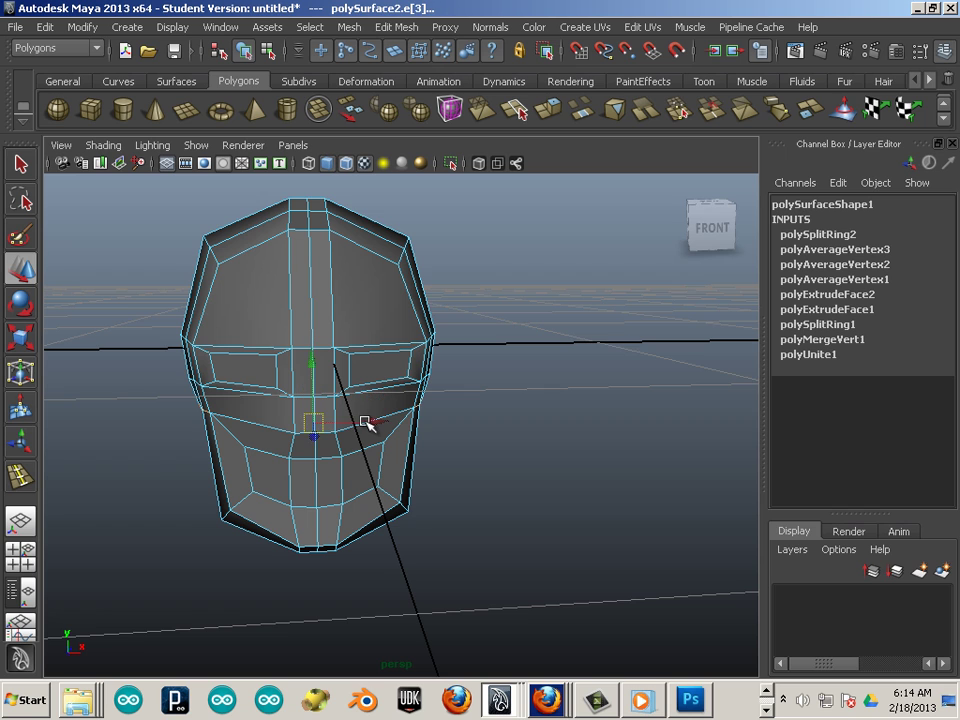
double_click(261, 424)
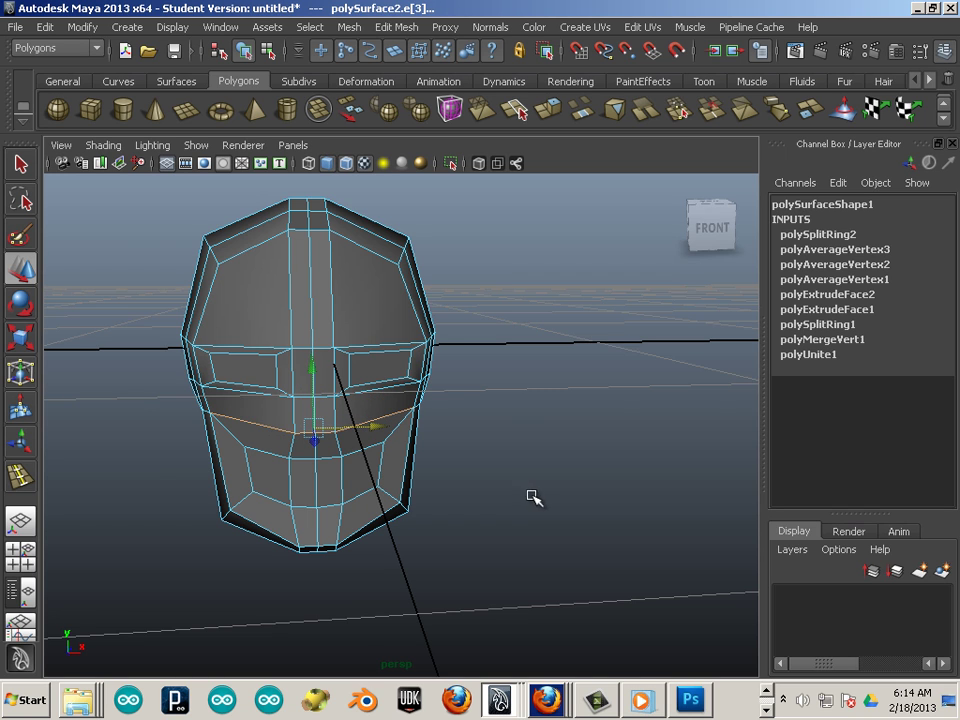
alt+drag(531, 497, 373, 405)
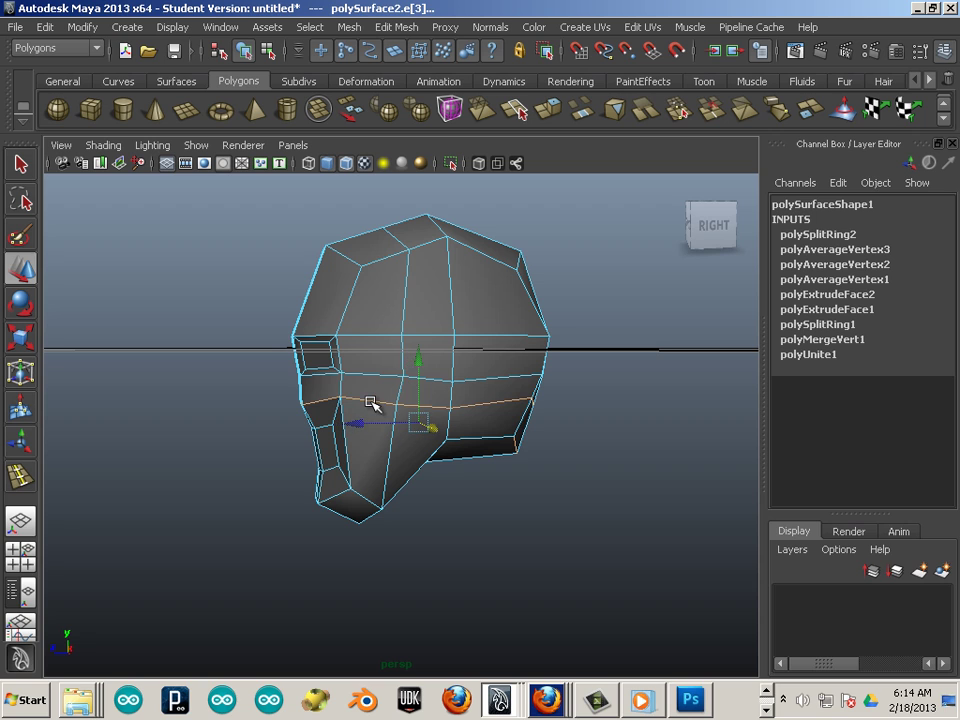
alt+drag(360, 540, 414, 580)
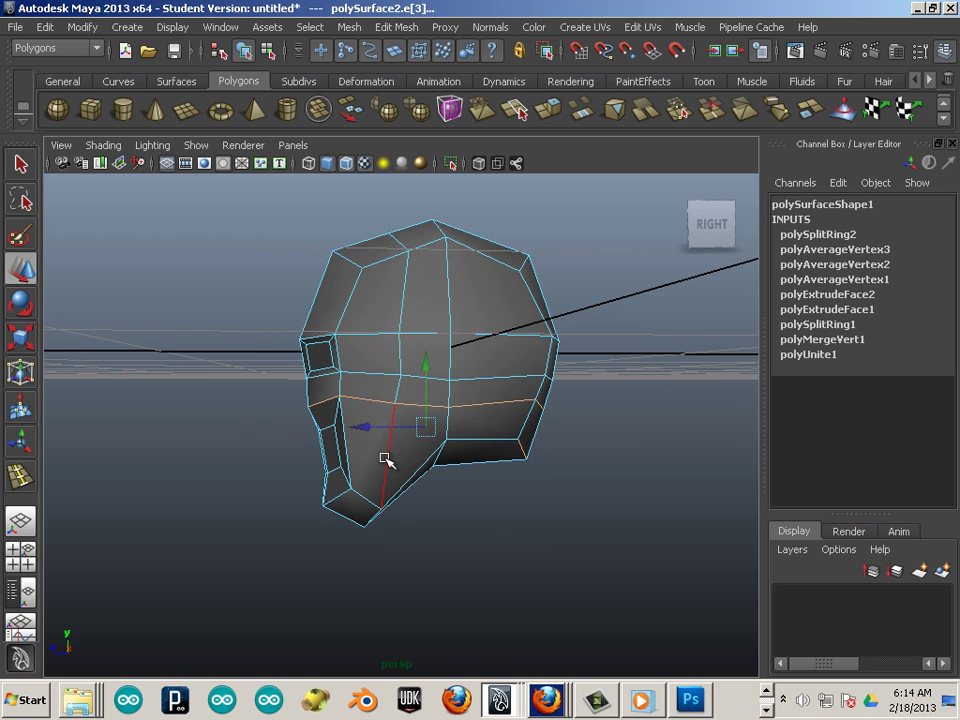
click(396, 27)
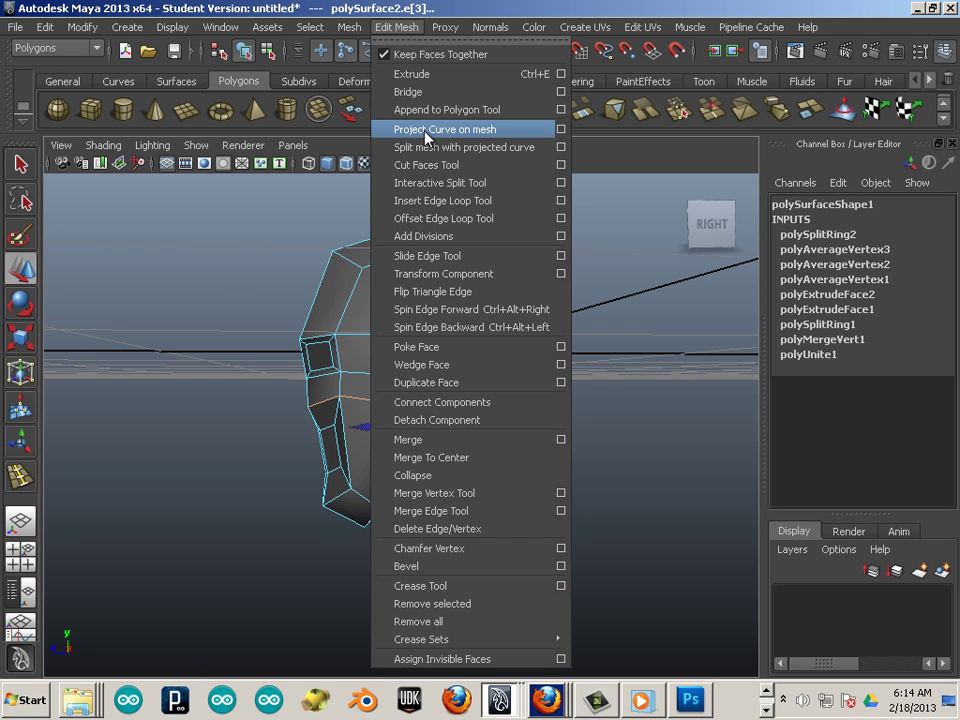
click(412, 256)
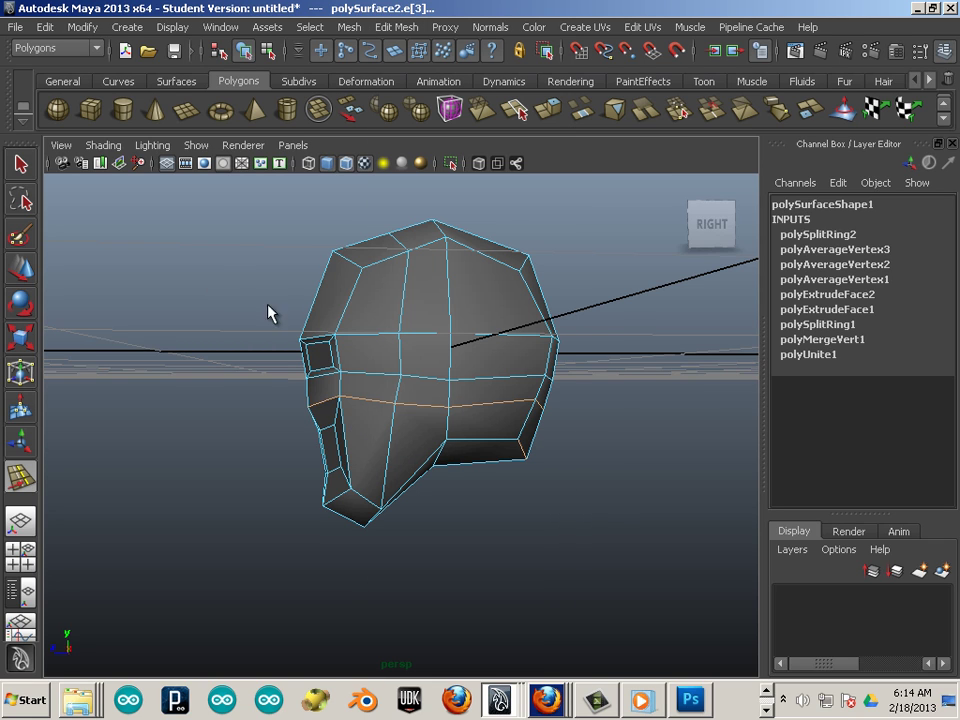
mouse_move(435, 362)
middle_down()
mouse_move(460, 362)
mouse_move(452, 363)
middle_up()
click(491, 519)
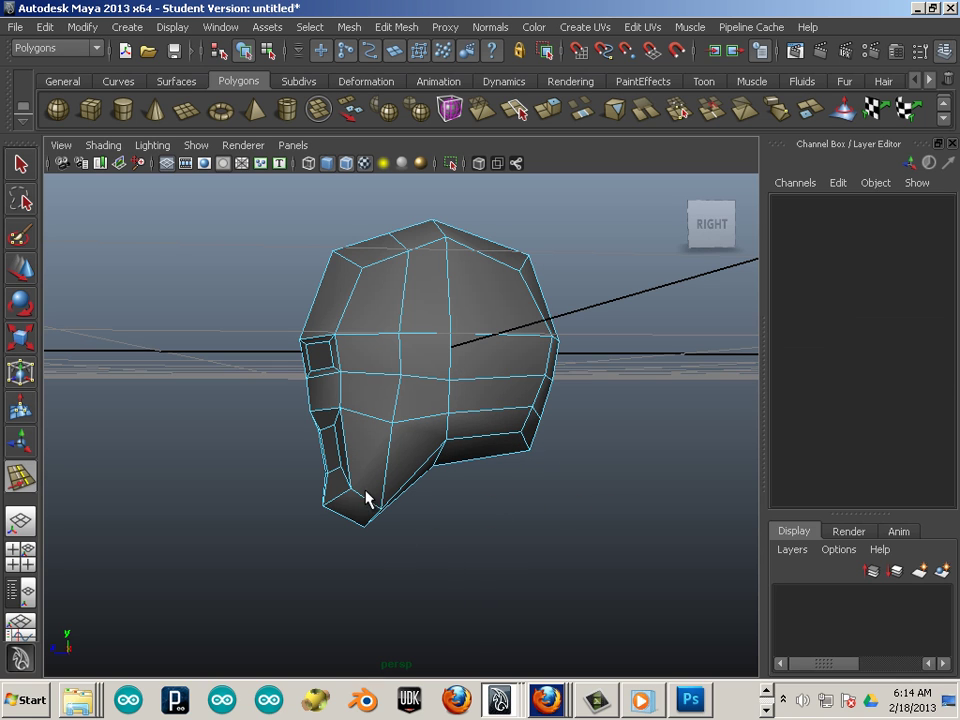
Insert a horizontal edge loop through the mouth area and around the head, between the row above the mouth and the jaw's lower row.
alt+drag(366, 500, 454, 506)
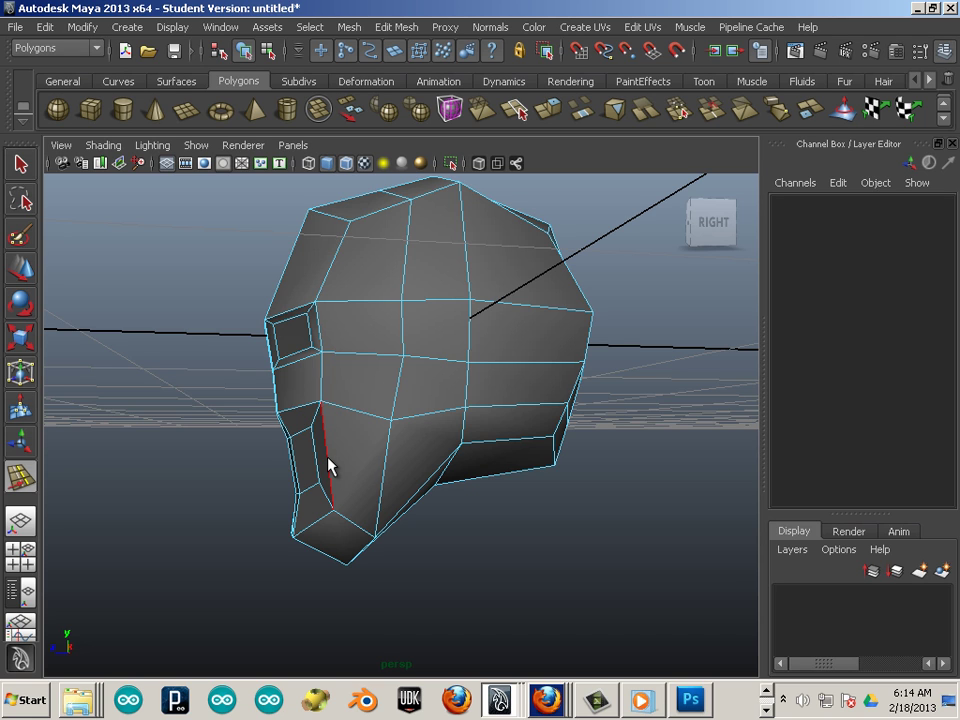
click(328, 458)
alt+drag(448, 501, 528, 532)
key(space)
key(space)
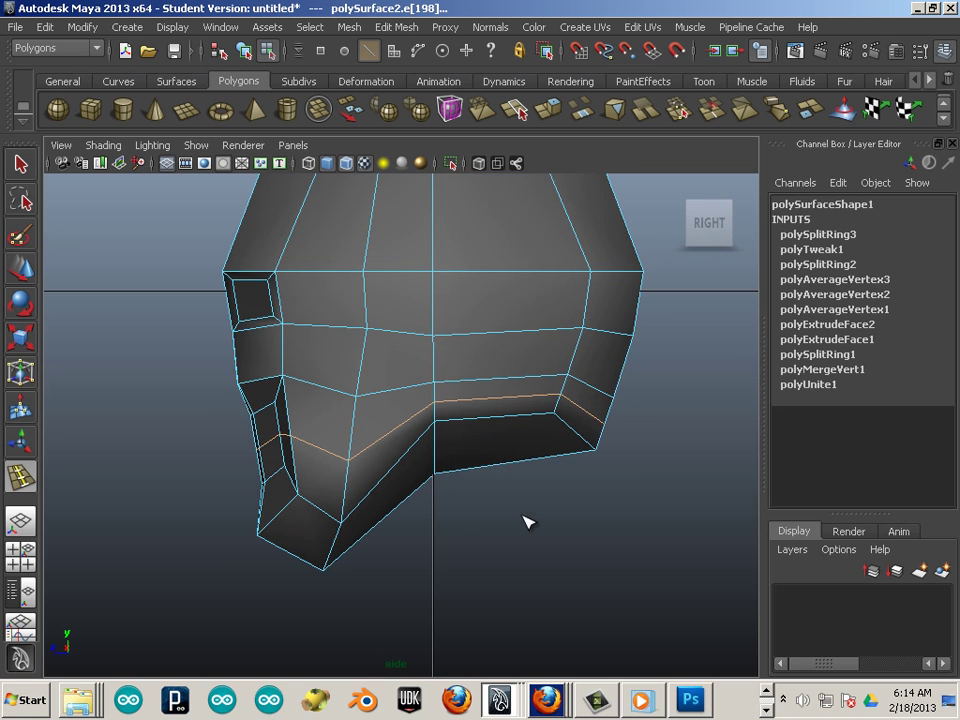
alt+middle_drag(477, 514, 465, 564)
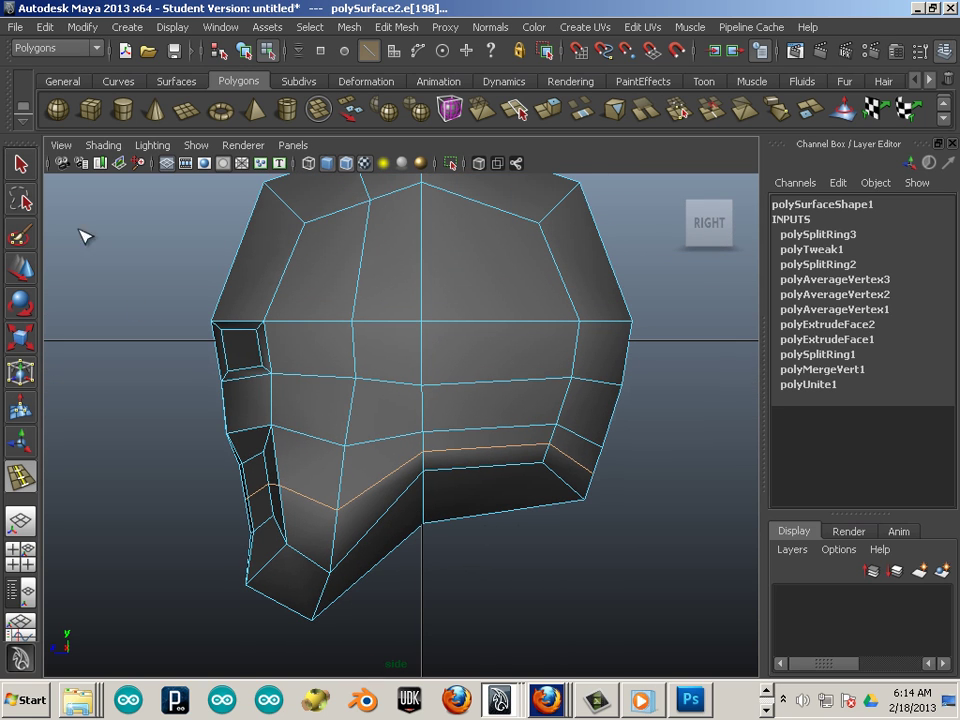
In the side view, insert a vertical edge loop about midway between the side's centre line and the next loop toward the back.
click(22, 166)
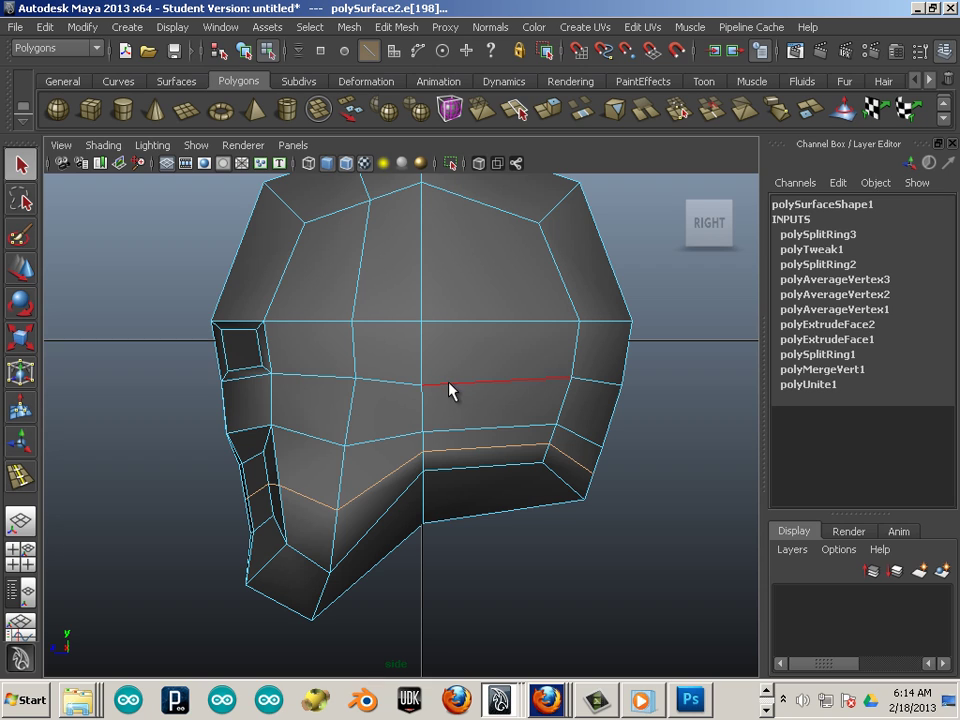
key(y)
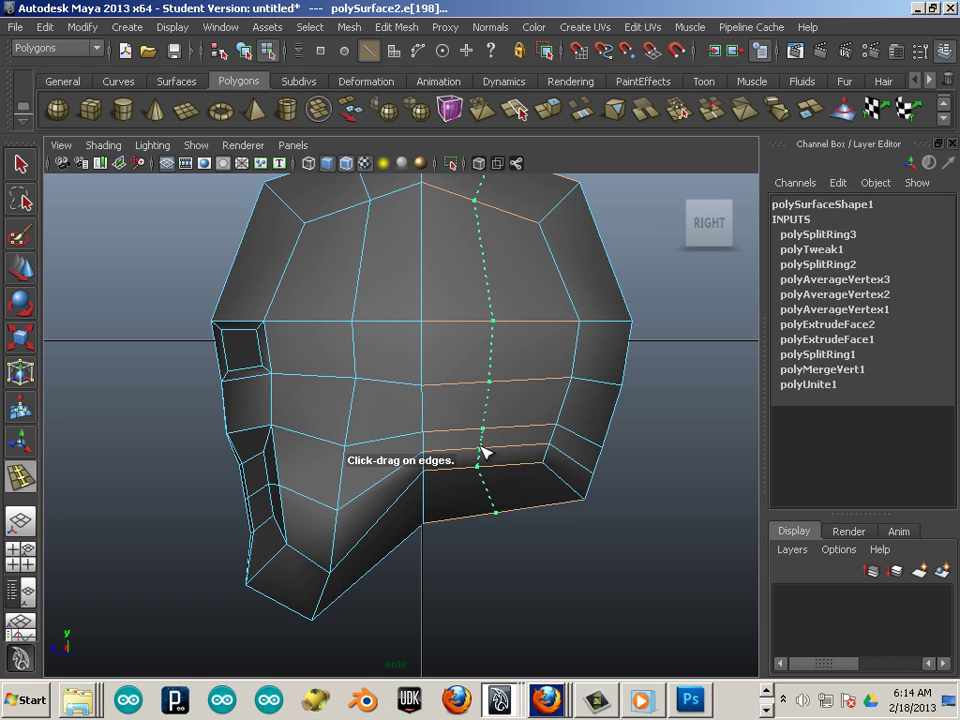
click(483, 453)
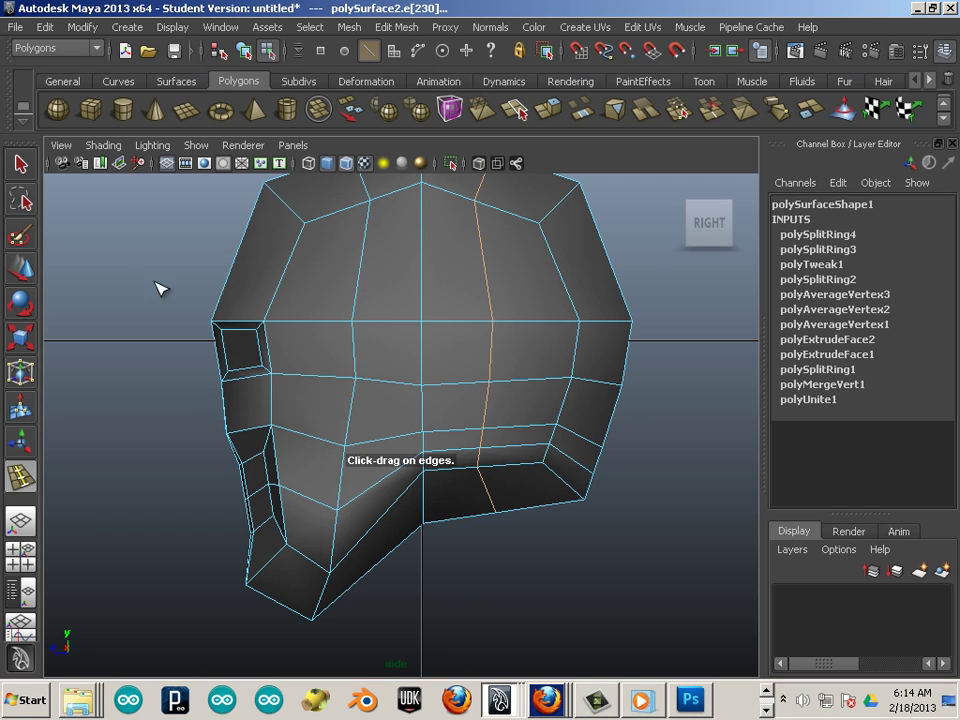
click(17, 177)
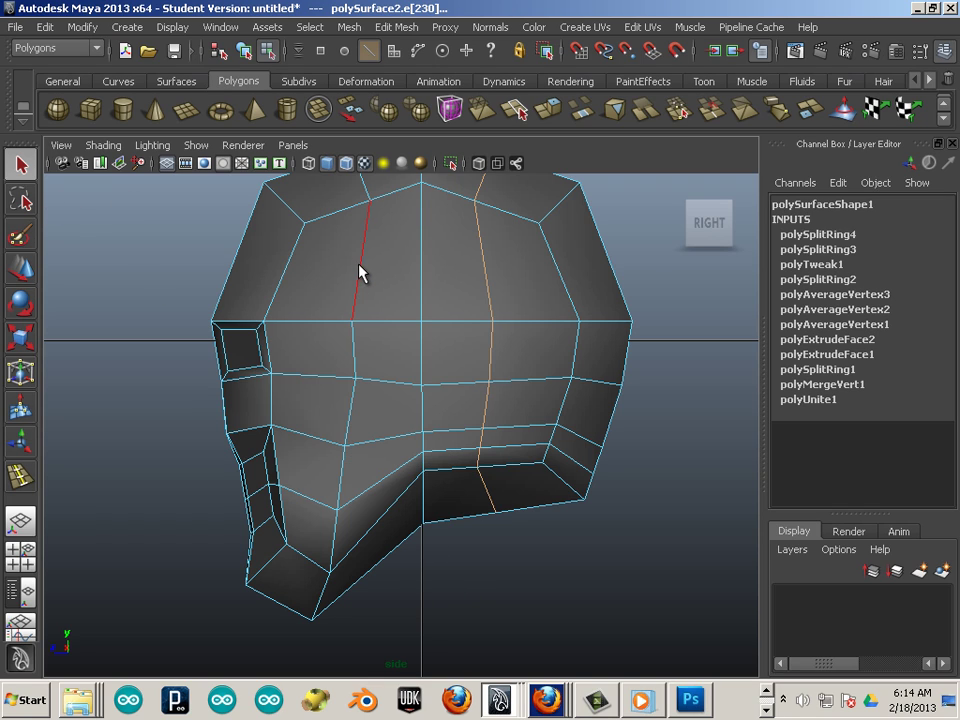
click(425, 615)
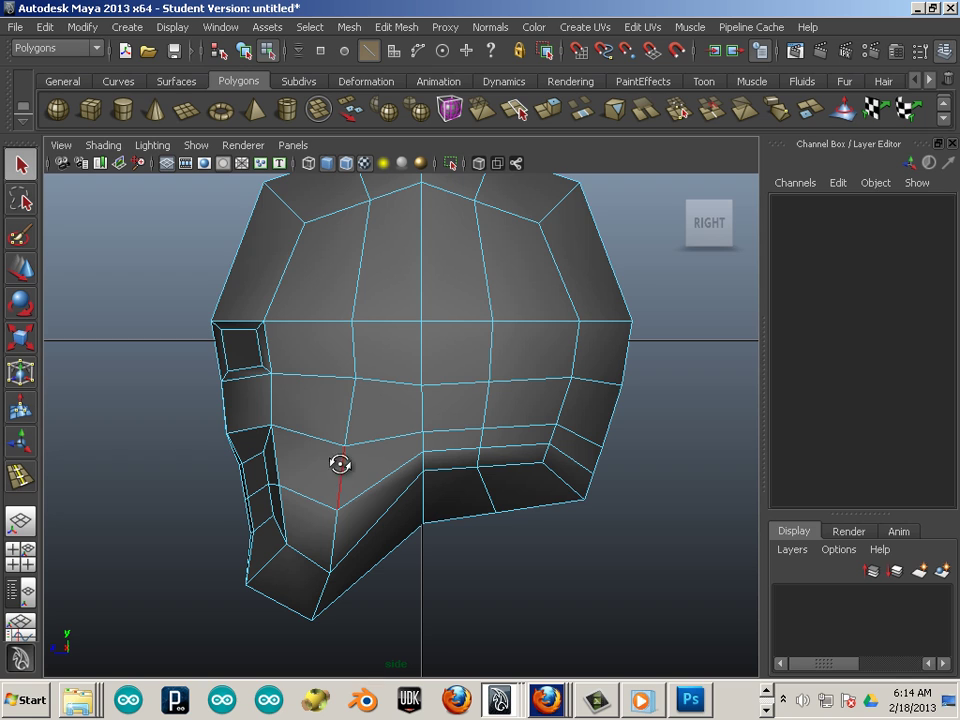
Slide the vertical edge loop between the eye and the side's centre line forward, toward the face.
double_click(345, 468)
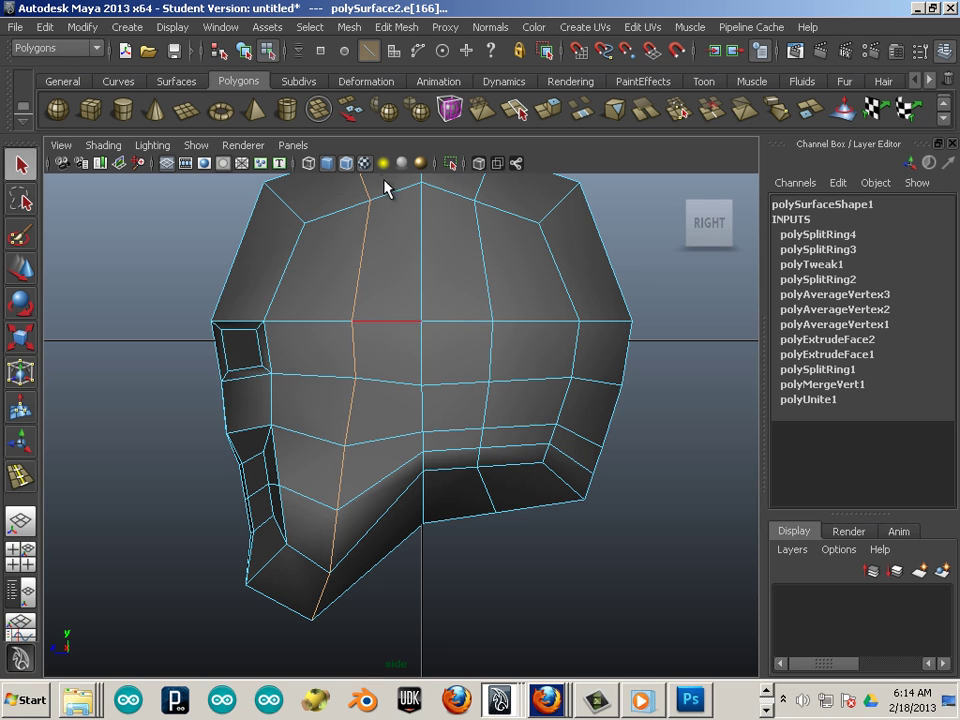
click(386, 28)
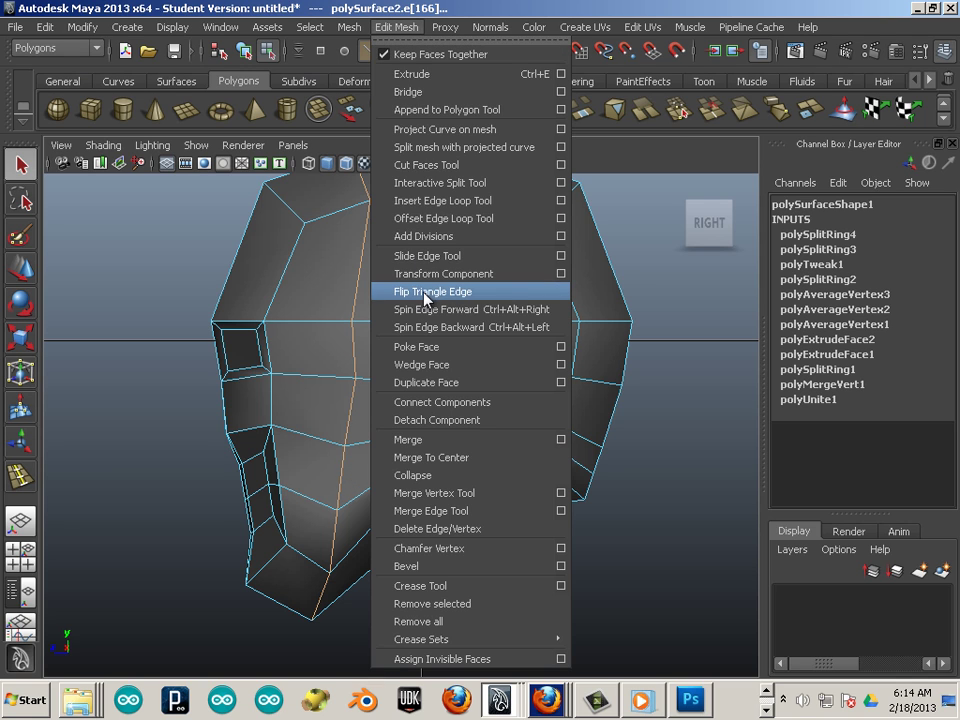
click(422, 256)
middle_drag(345, 297, 259, 297)
click(22, 268)
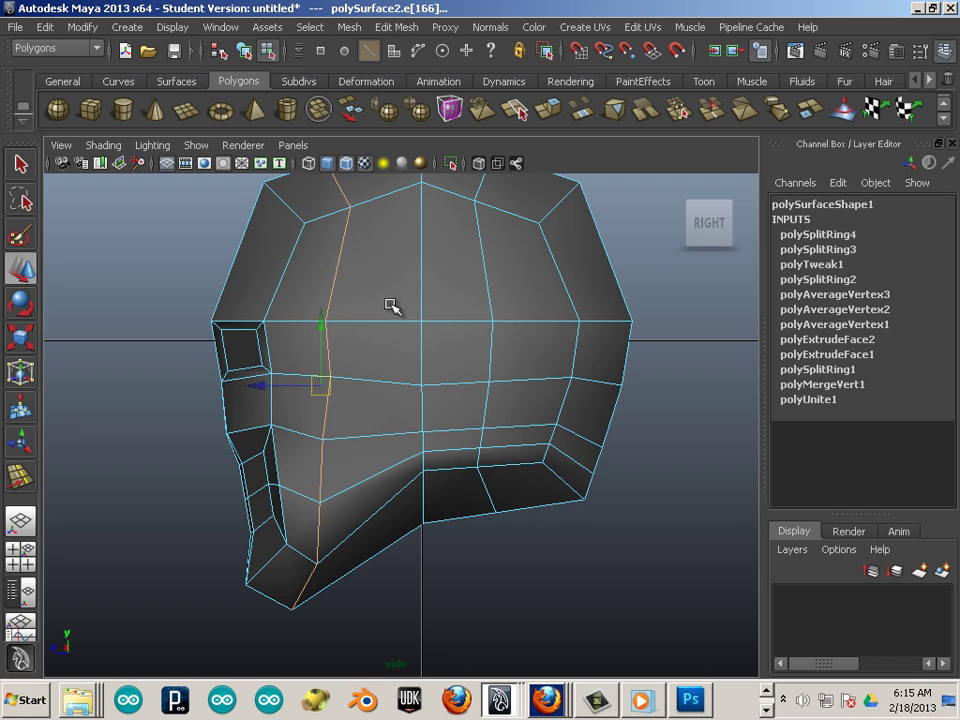
Insert a vertical edge loop about midway between the forward cheek loop and the side's centre line.
key(y)
drag(396, 328, 373, 336)
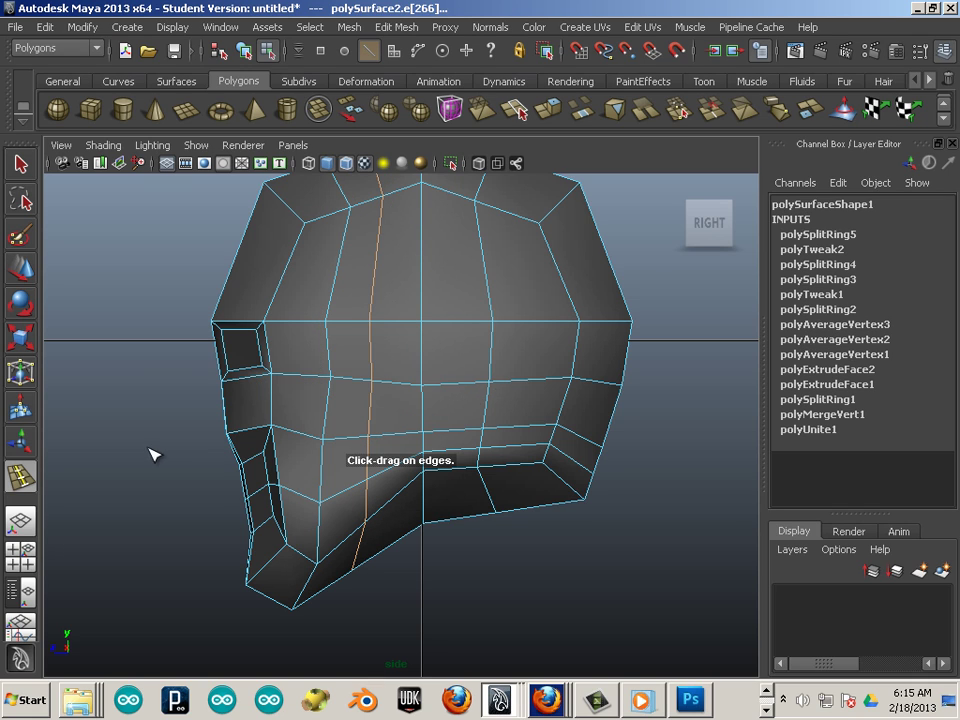
click(22, 268)
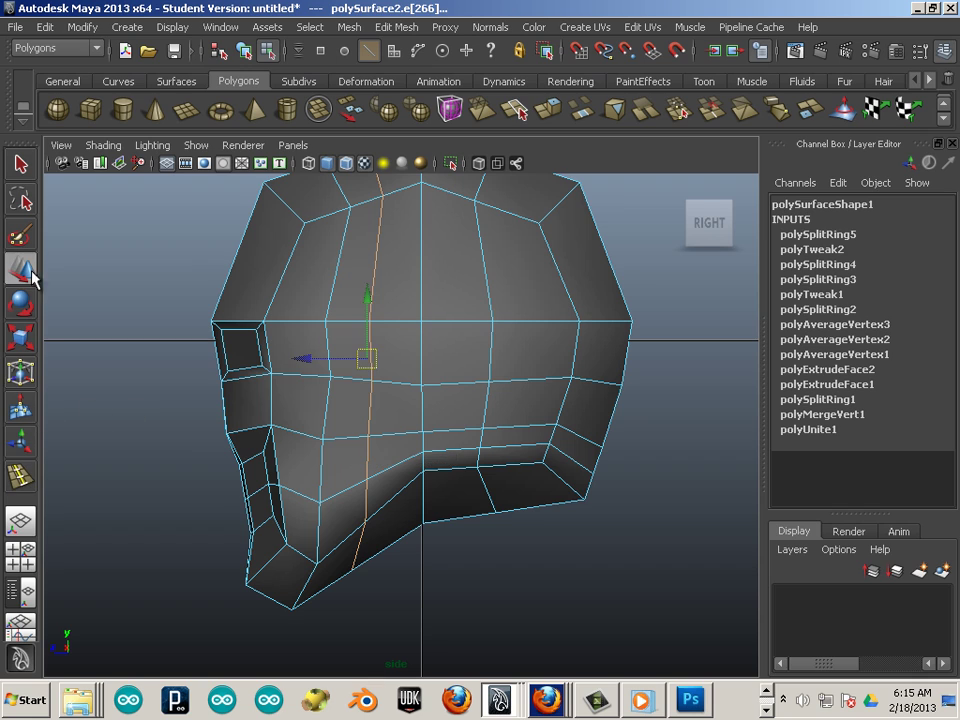
Select the six ear-area faces on both sides of the side's centre line, from the eye-top line down to the lowest inserted loop.
click(445, 440)
shift+click(394, 446)
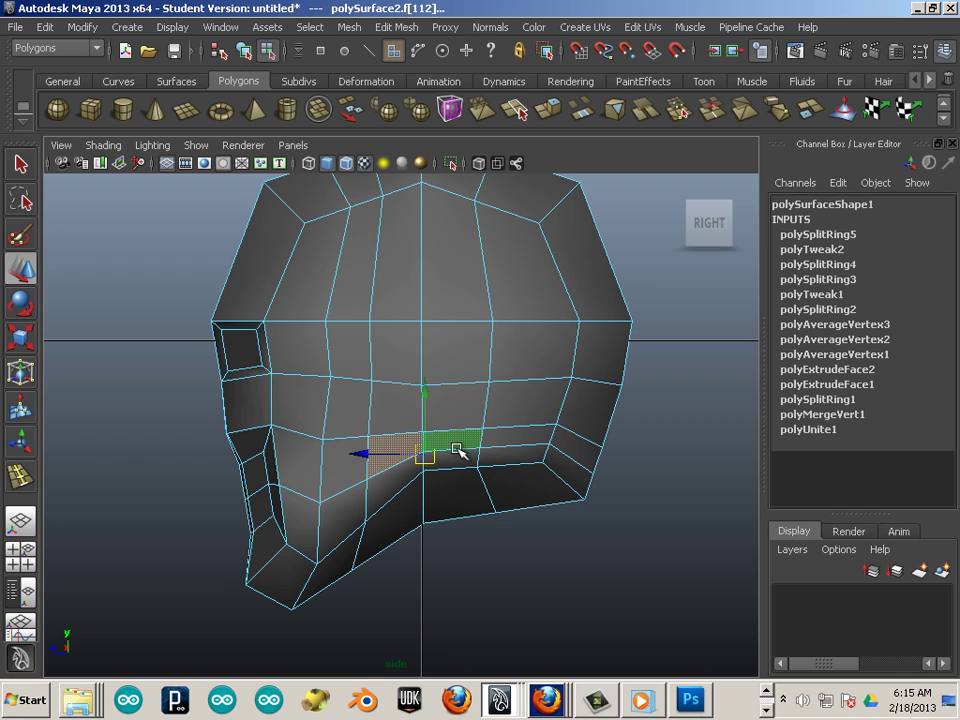
shift+click(452, 405)
shift+click(402, 402)
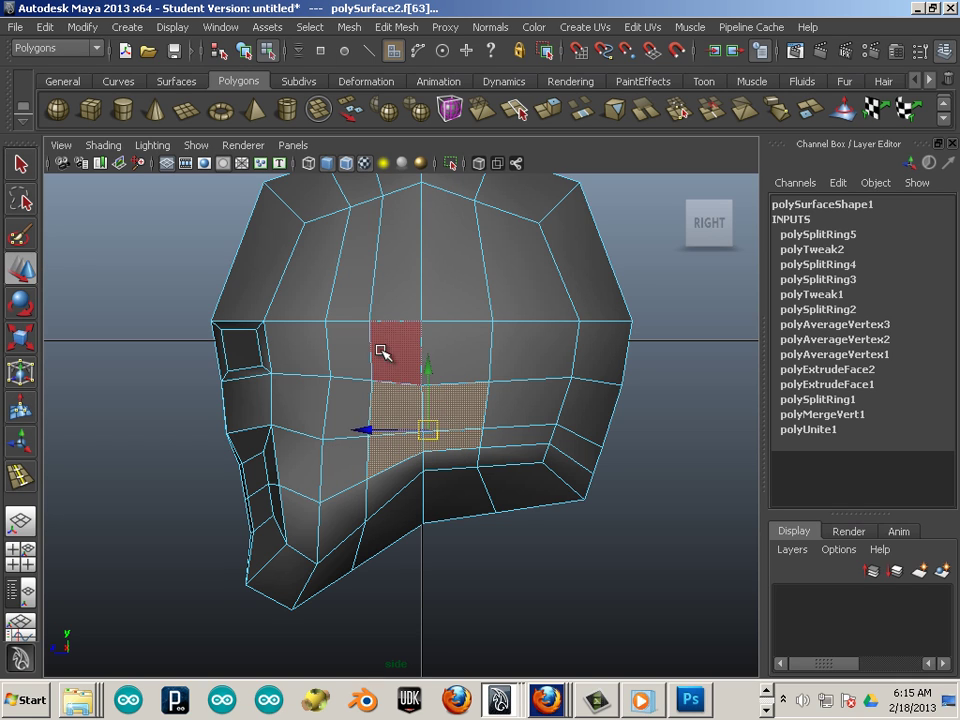
shift+click(383, 350)
shift+click(456, 349)
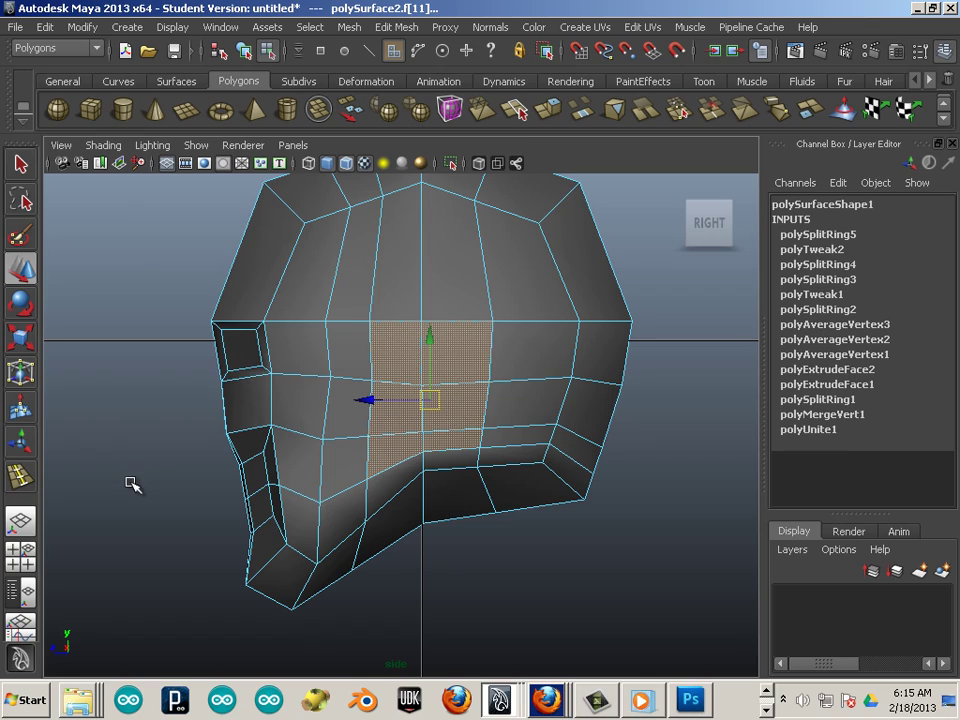
In the perspective view, add the six matching ear-area faces on the opposite side of the head to the selection.
key(space)
key(space)
alt+drag(132, 486, 517, 486)
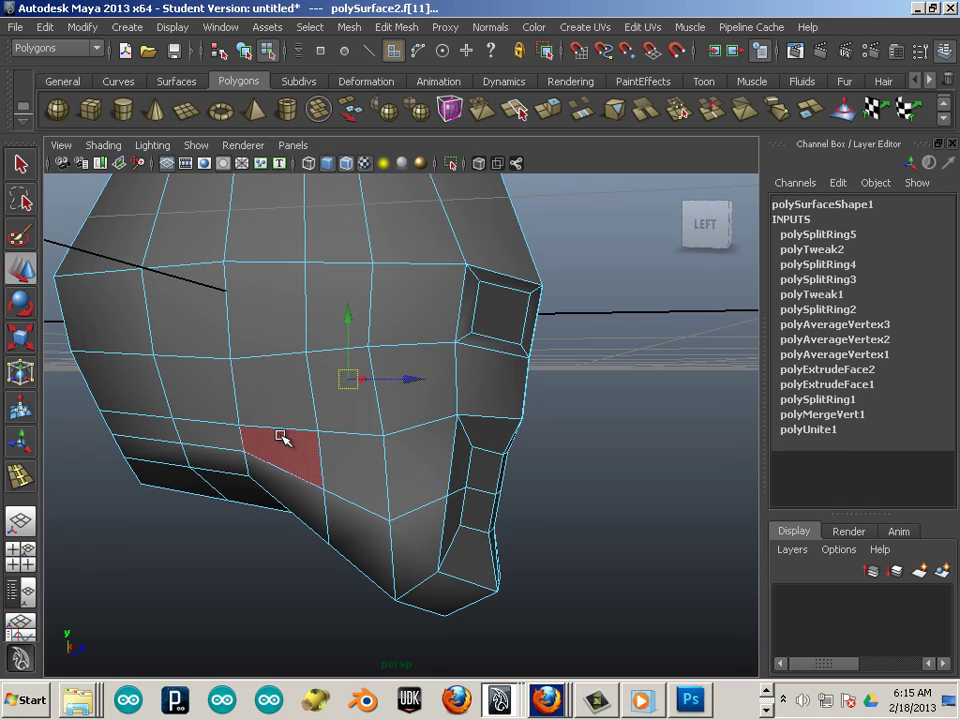
shift+click(281, 436)
shift+click(268, 405)
shift+click(214, 406)
shift+click(205, 432)
shift+click(205, 345)
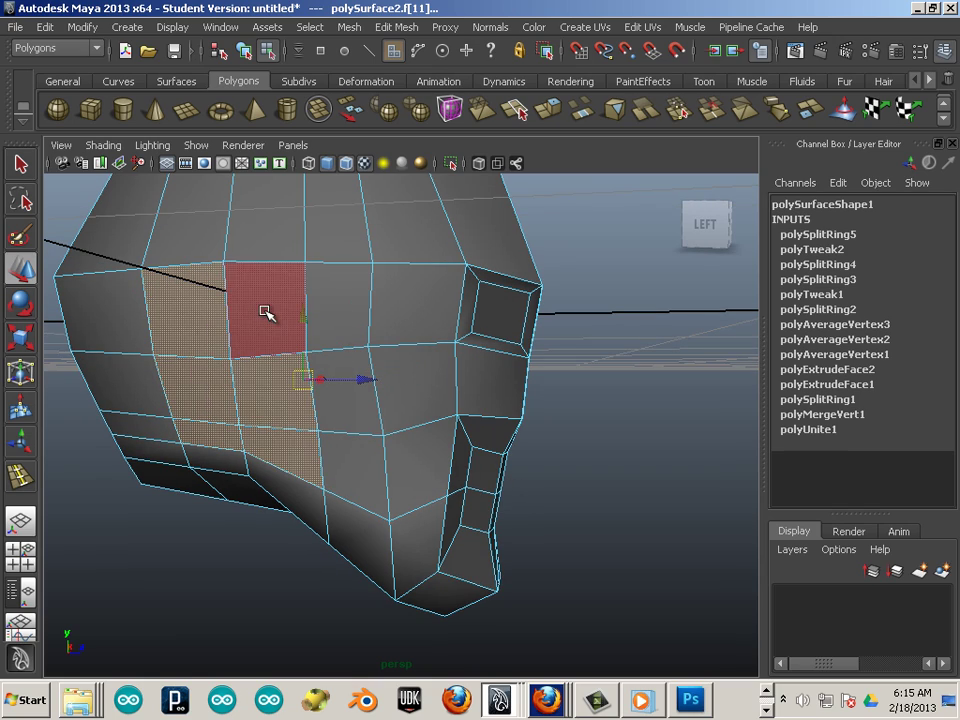
shift+click(264, 313)
alt+drag(512, 405, 258, 415)
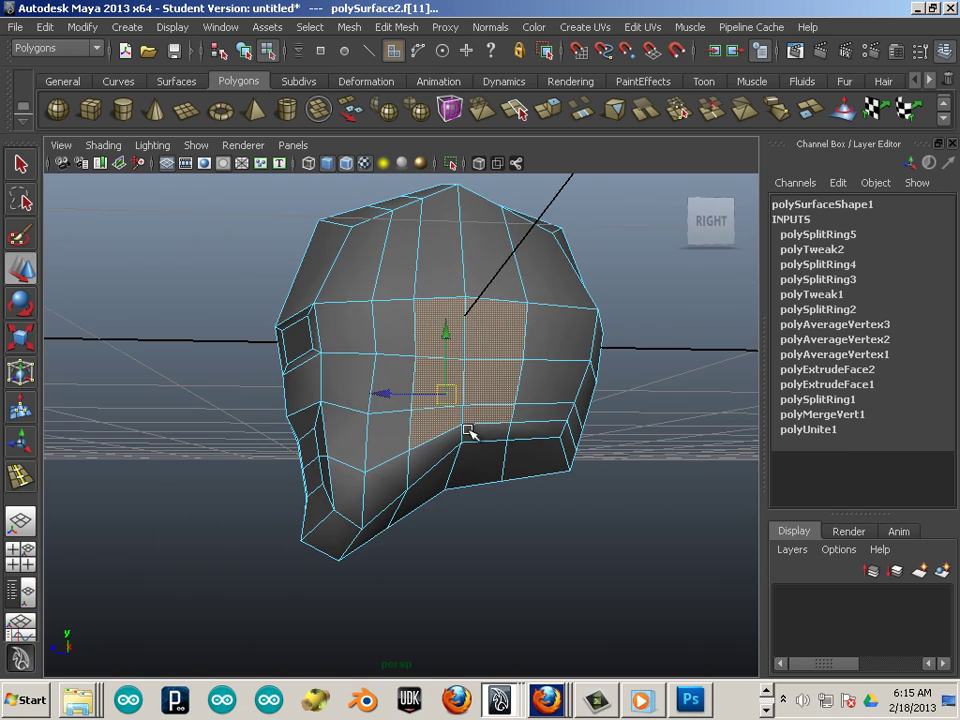
alt+drag(469, 435, 461, 452)
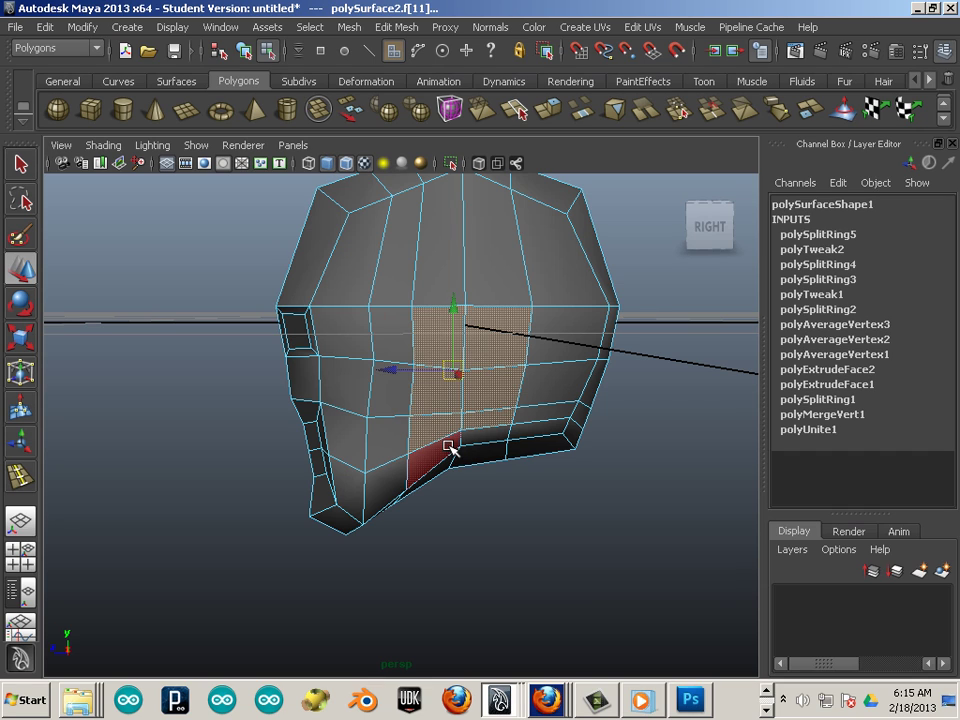
Extrude the selected ear faces without offset, and shrink them inward by applying Average Vertices repeatedly.
key(ctrl+e)
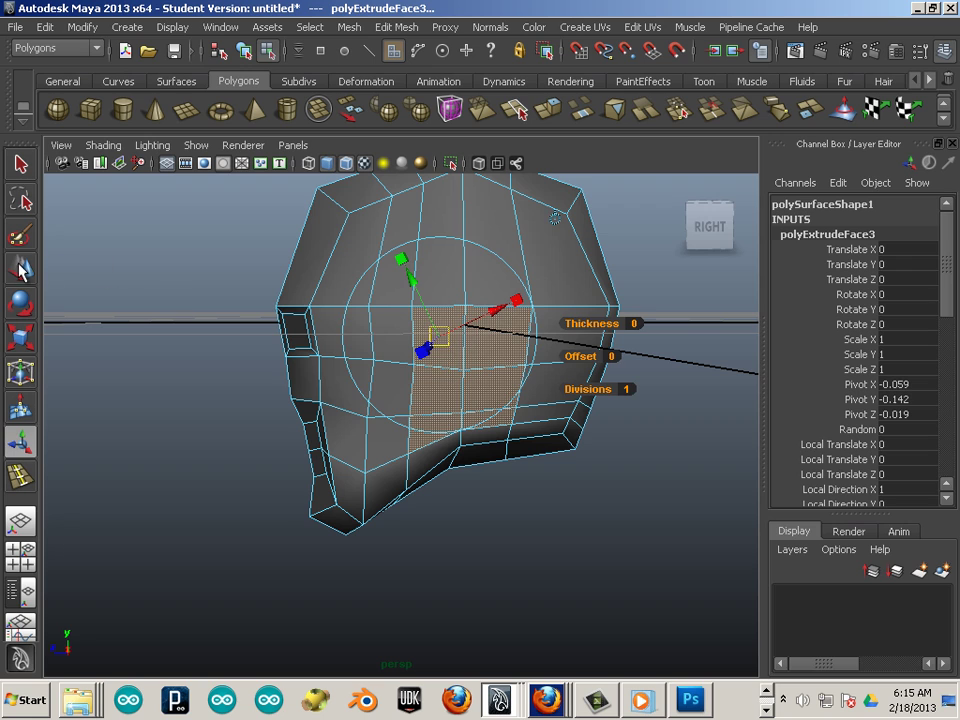
key(w)
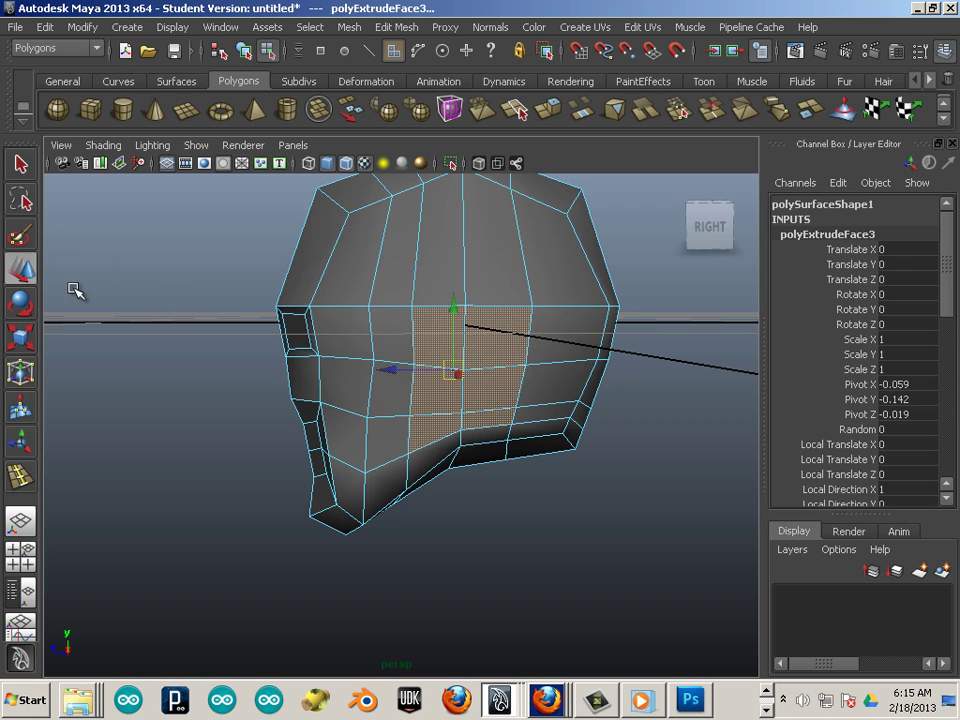
click(347, 28)
click(352, 145)
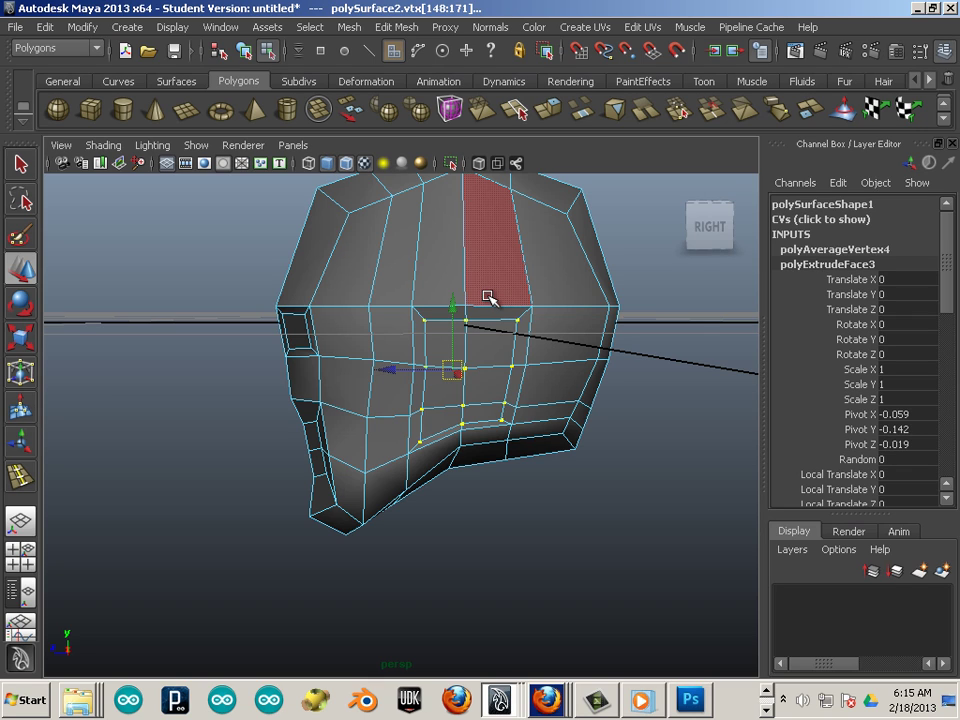
key(g)
key(g)
key(g)
key(g)
key(g)
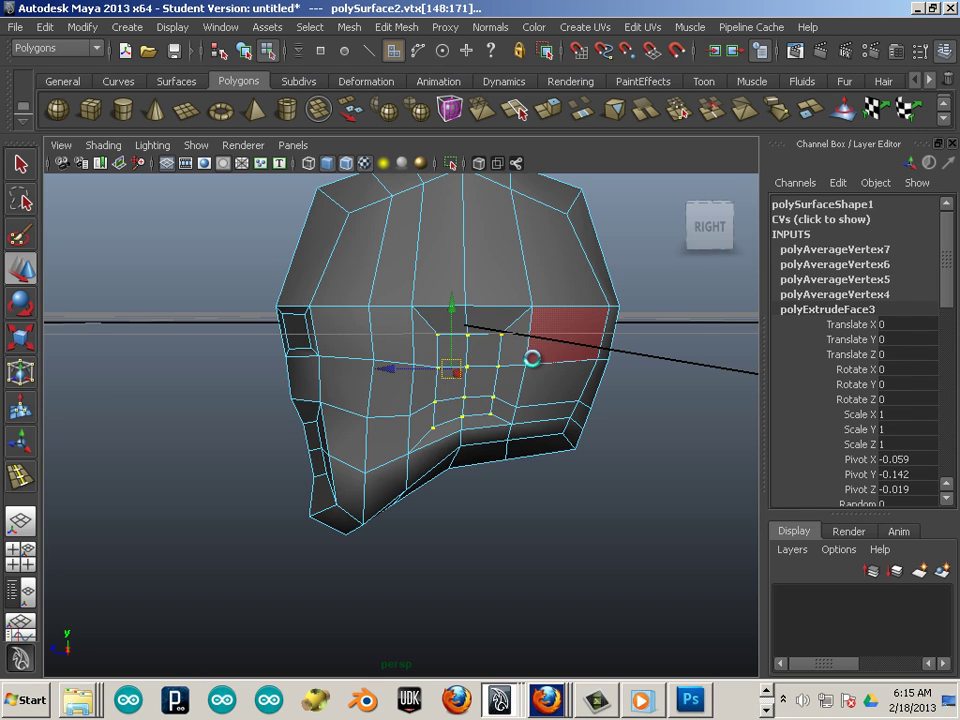
Apply Average Vertices once more to the extruded ear-area vertices and clear the selection.
key(g)
click(489, 508)
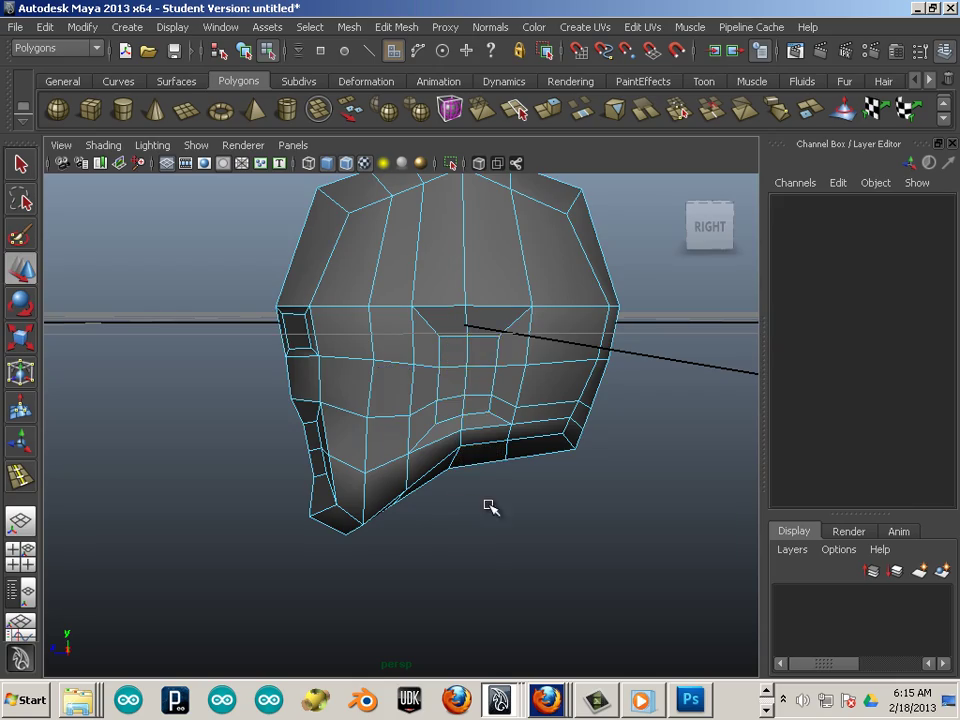
alt+drag(489, 508, 521, 489)
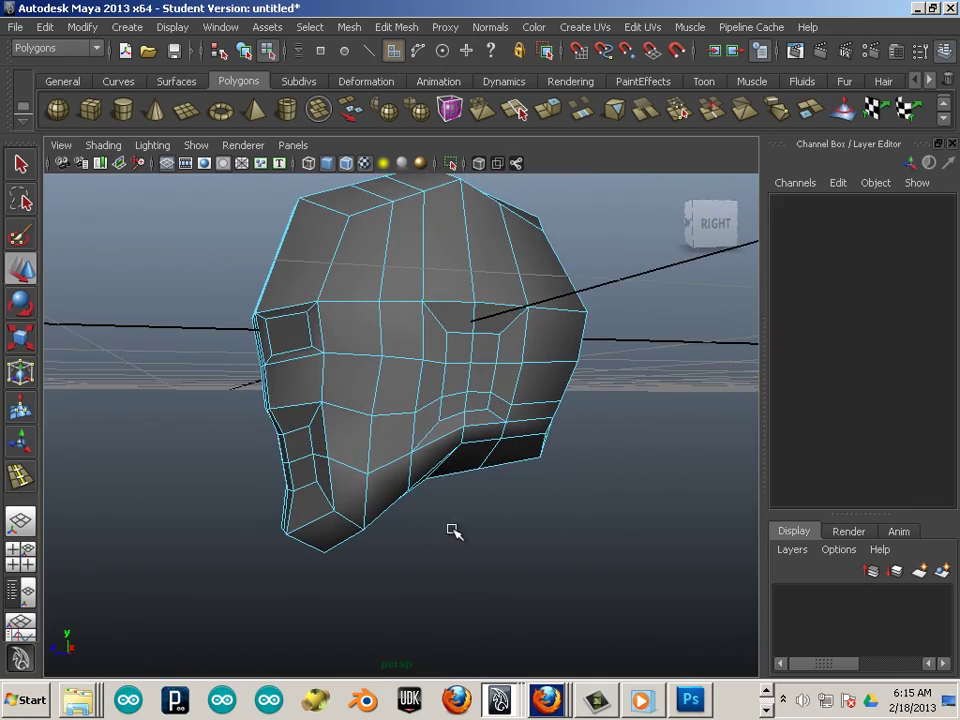
Select the twelve central faces on the underside of the head, three columns across and four rows deep, for the neck.
alt+drag(452, 529, 351, 401)
alt+drag(505, 510, 463, 452)
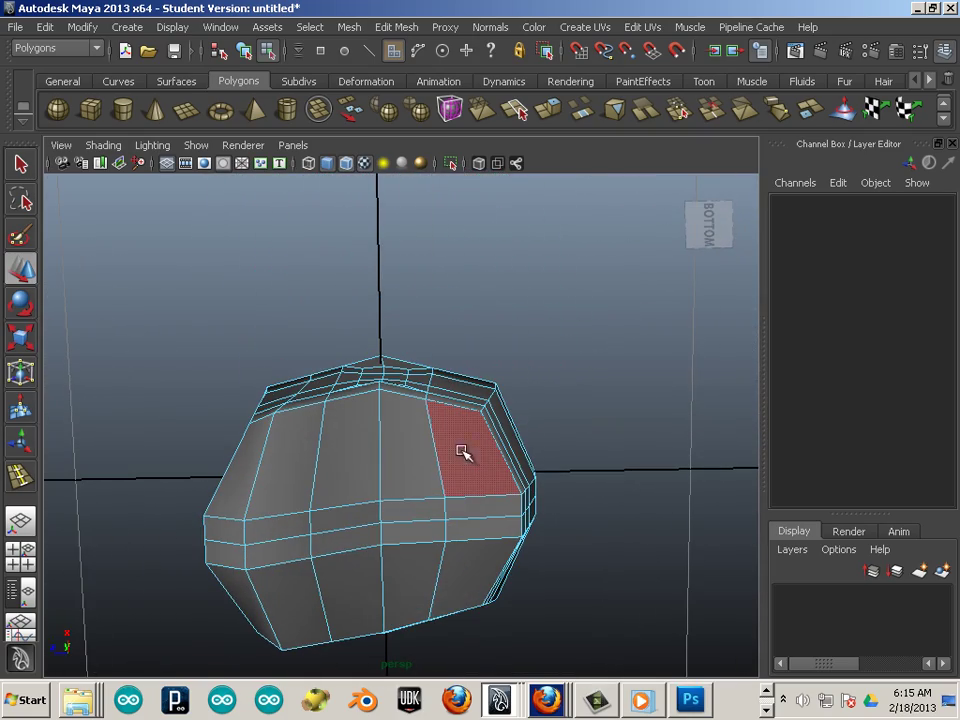
click(462, 442)
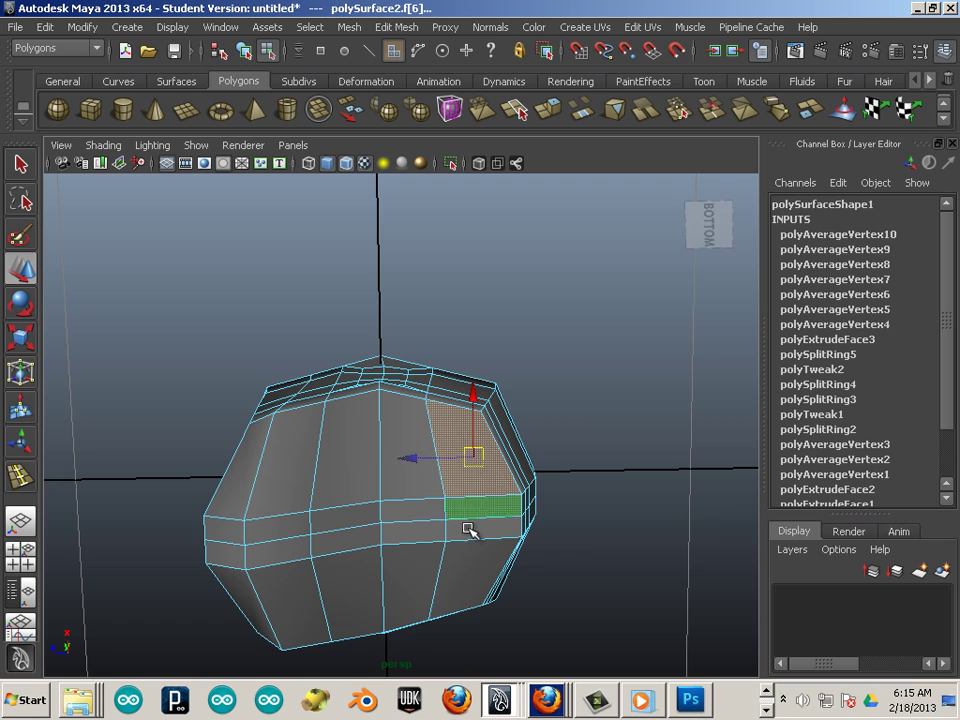
shift+click(456, 561)
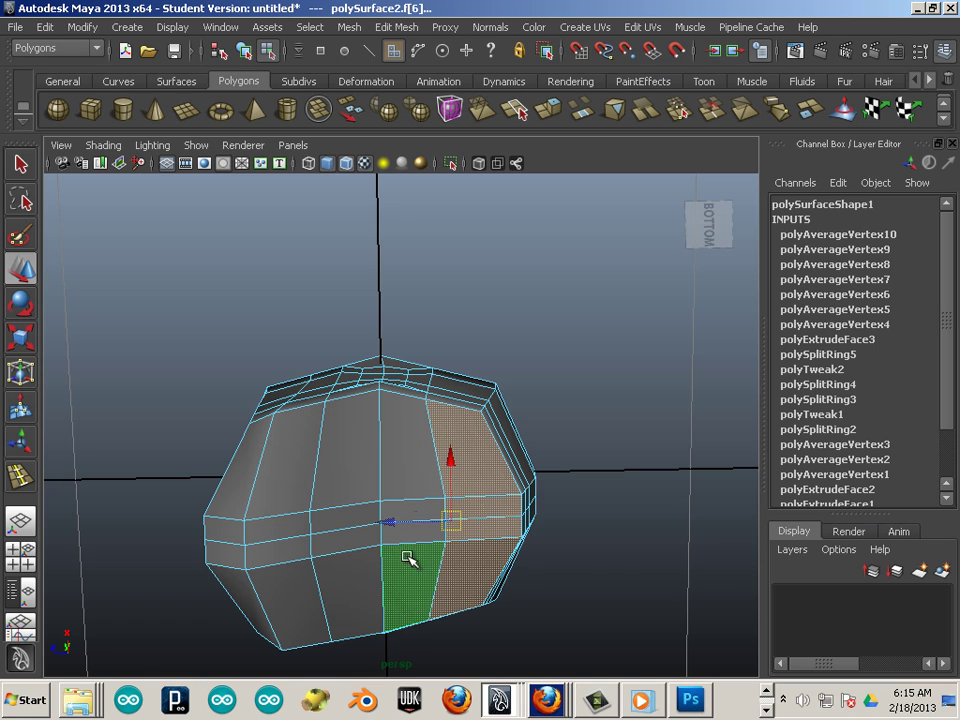
shift+click(364, 454)
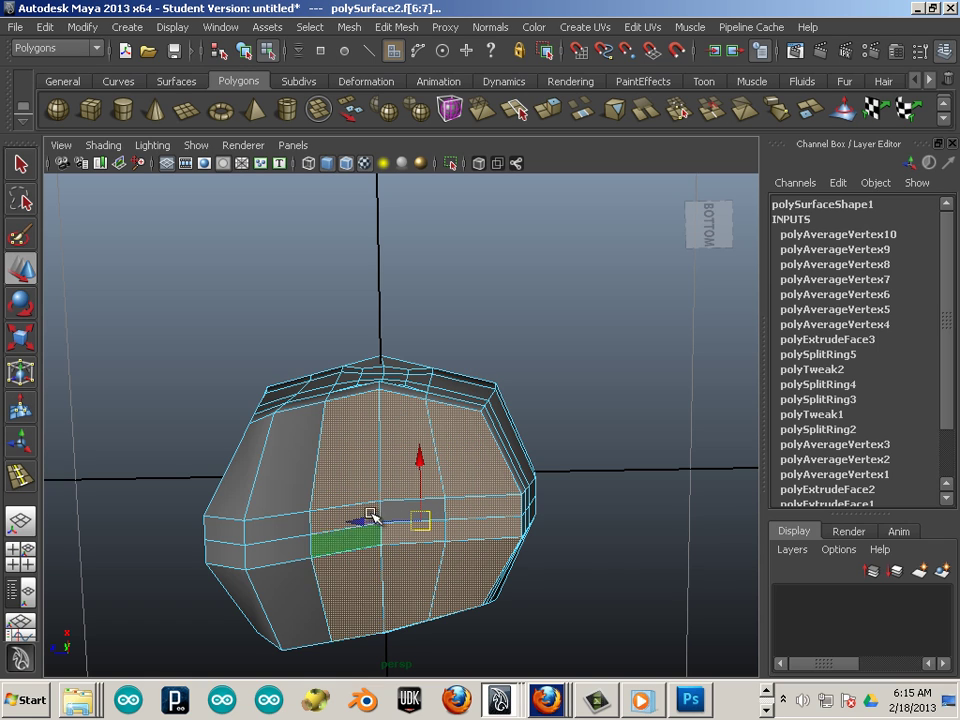
Extrude the selected underside faces without offset and shrink them inward with four passes of Average Vertices.
alt+drag(550, 500, 503, 533)
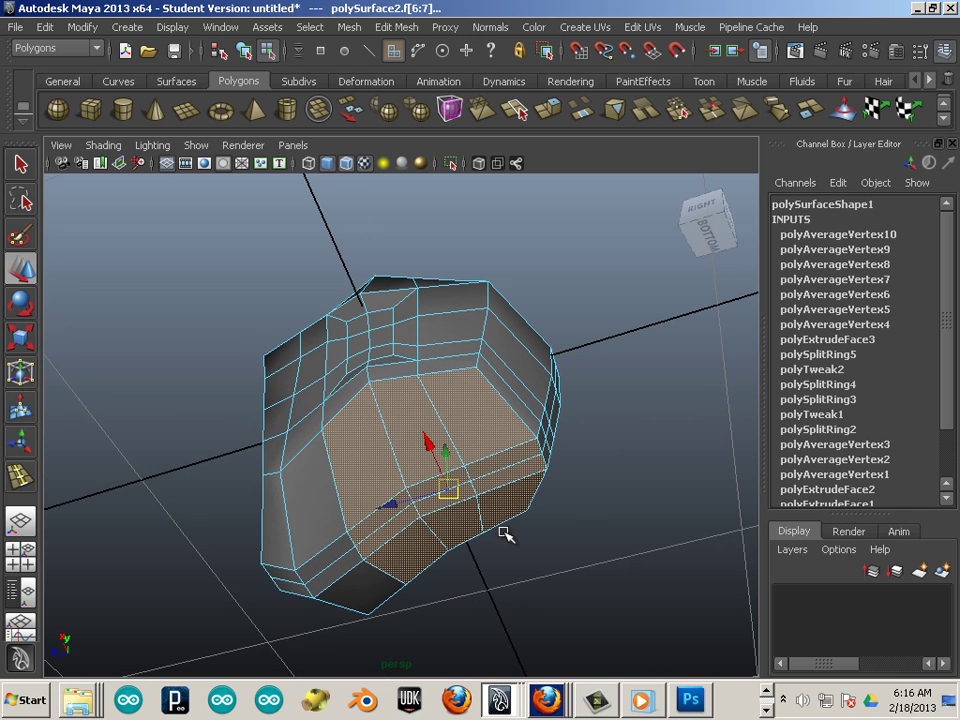
key(ctrl+e)
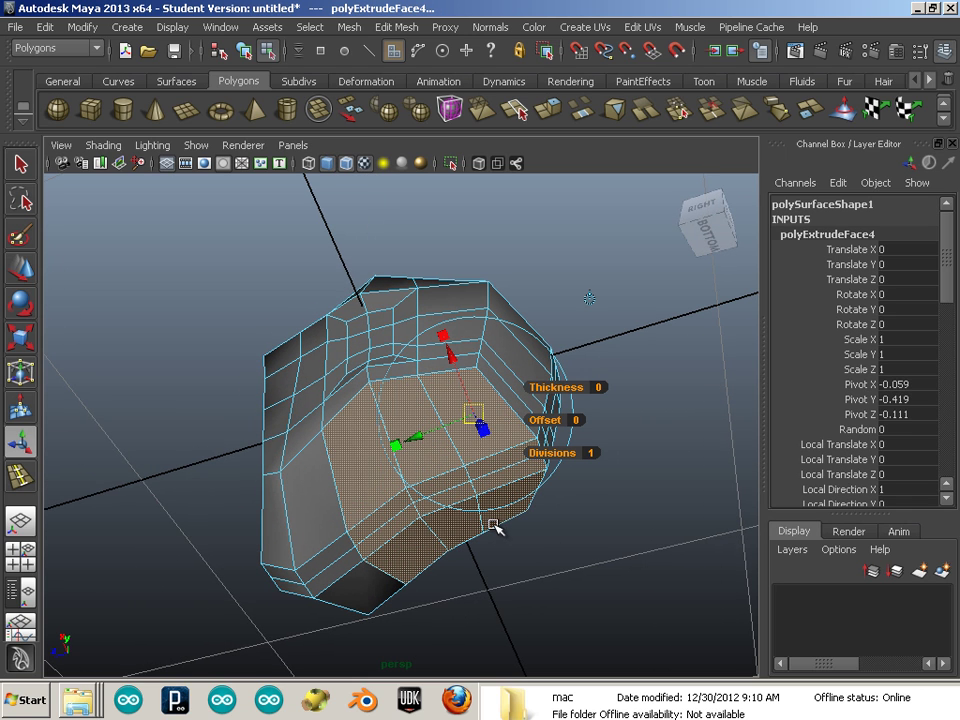
click(20, 268)
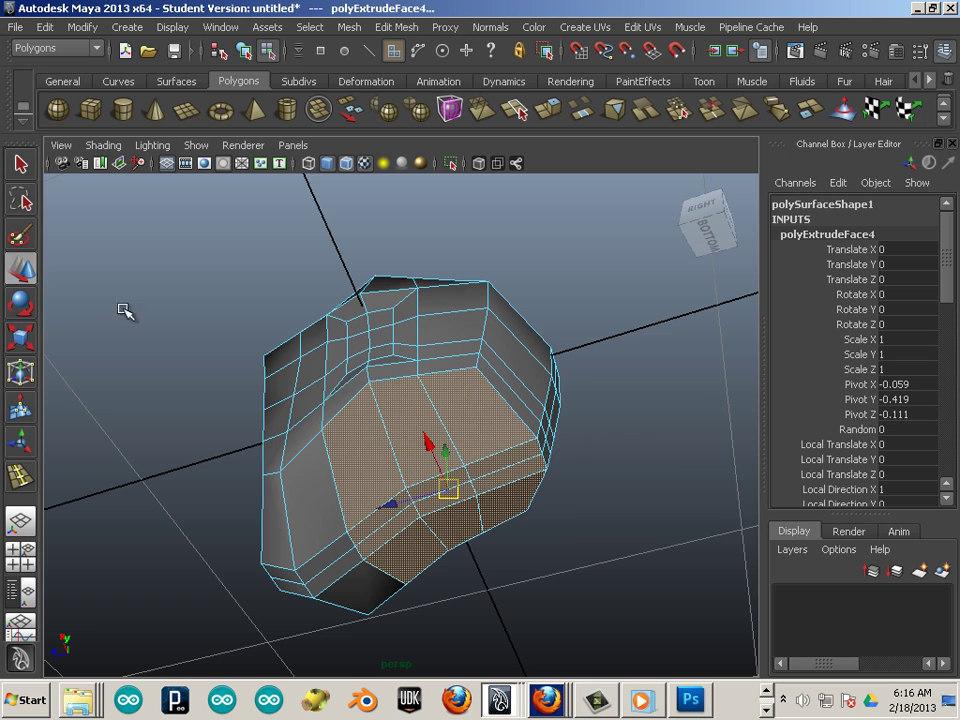
key(g)
key(g)
key(g)
key(g)
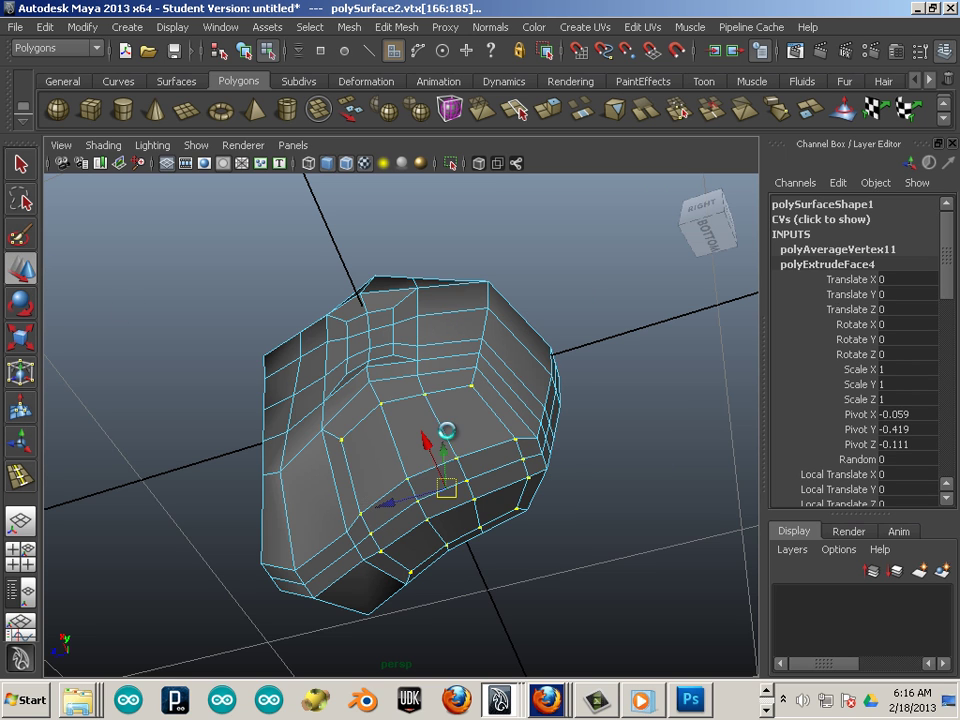
Pull the averaged underside vertices straight down below the jaw to form the neck.
alt+drag(447, 432, 580, 550)
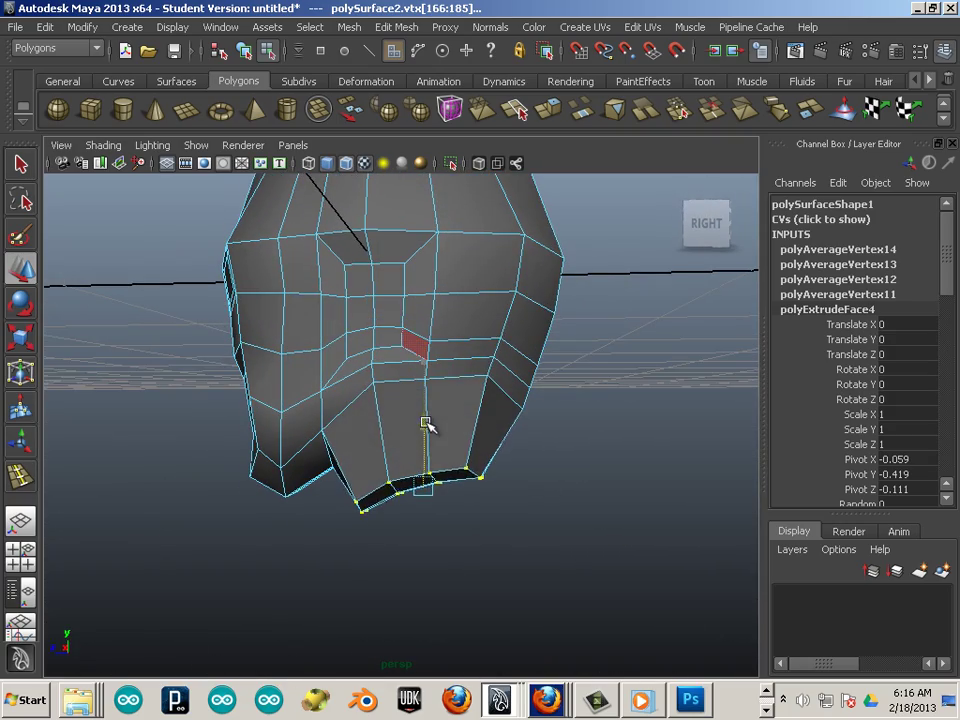
alt+drag(424, 425, 534, 467)
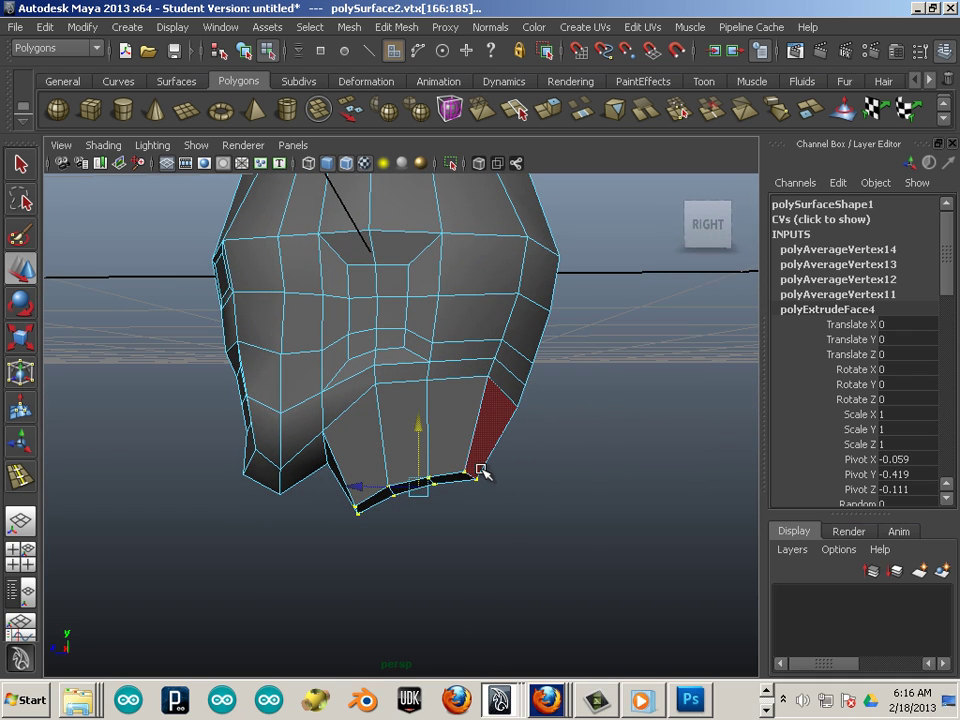
In the side view, lower the rear jaw-underside vertices just in front of the neck.
key(space)
alt+drag(481, 471, 418, 522)
key(F9)
drag(391, 477, 391, 503)
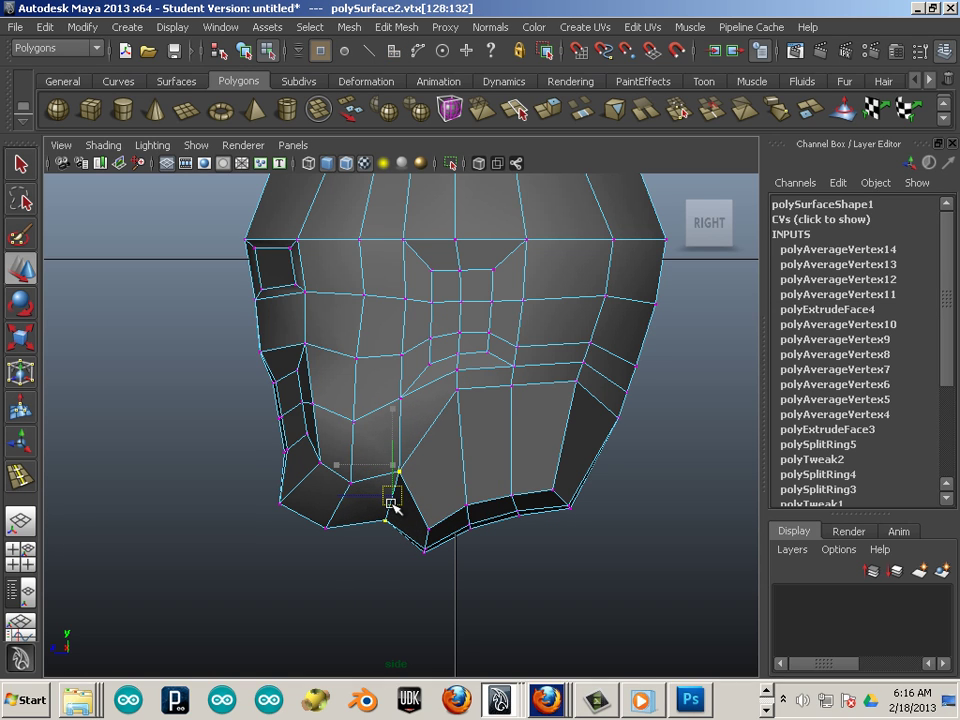
Select all vertices at the neck's lower end and flatten them vertically into a level line by scaling.
drag(658, 645, 441, 500)
key(r)
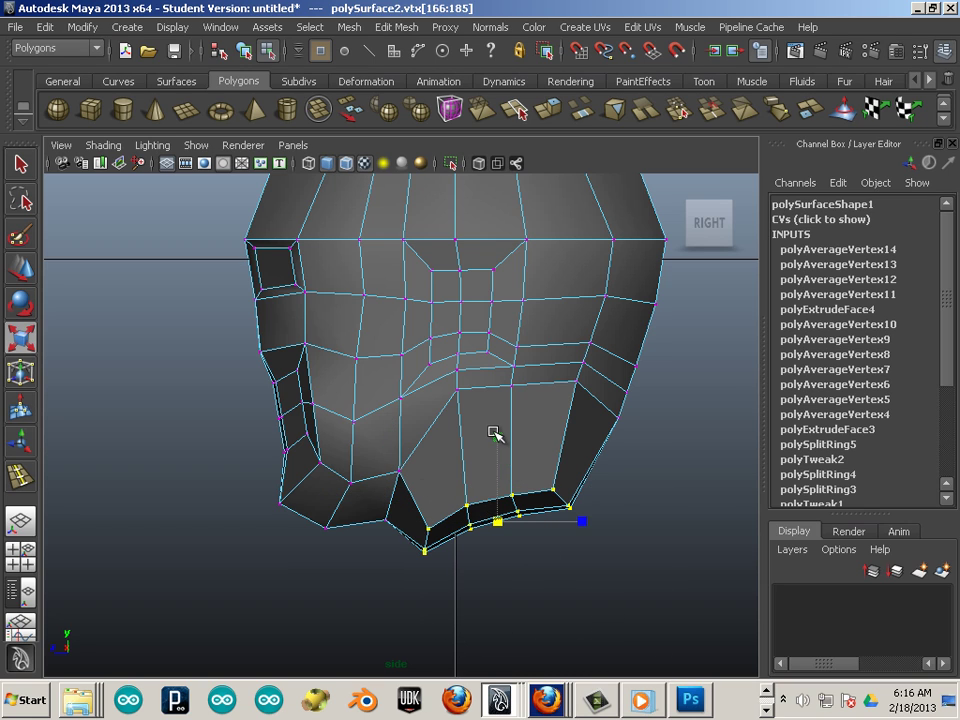
drag(495, 434, 493, 583)
drag(497, 437, 497, 605)
click(596, 585)
drag(681, 574, 411, 505)
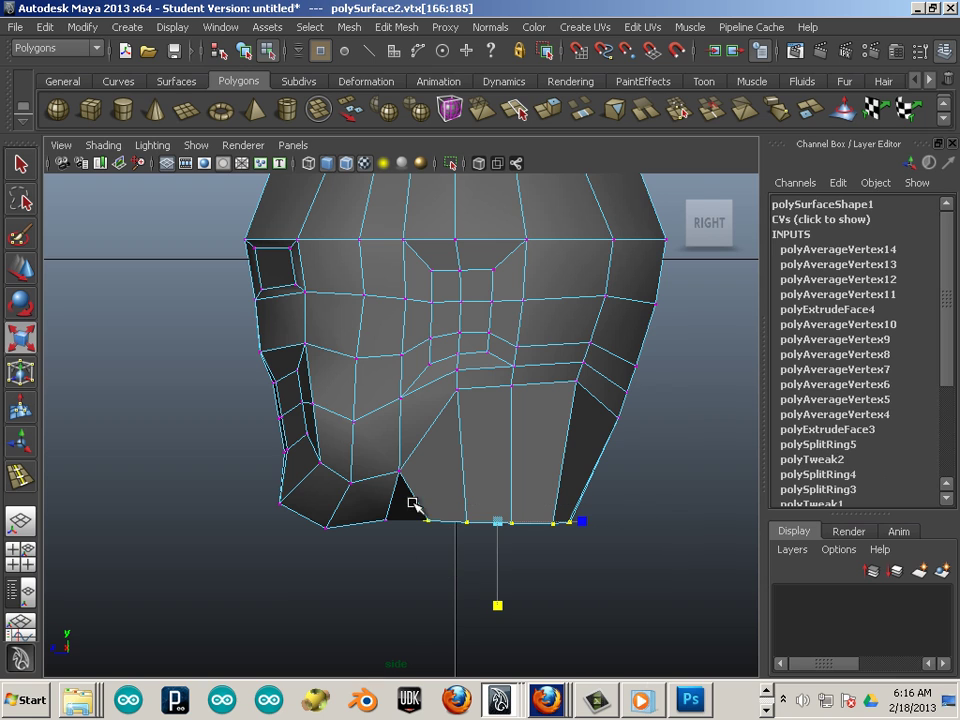
click(508, 448)
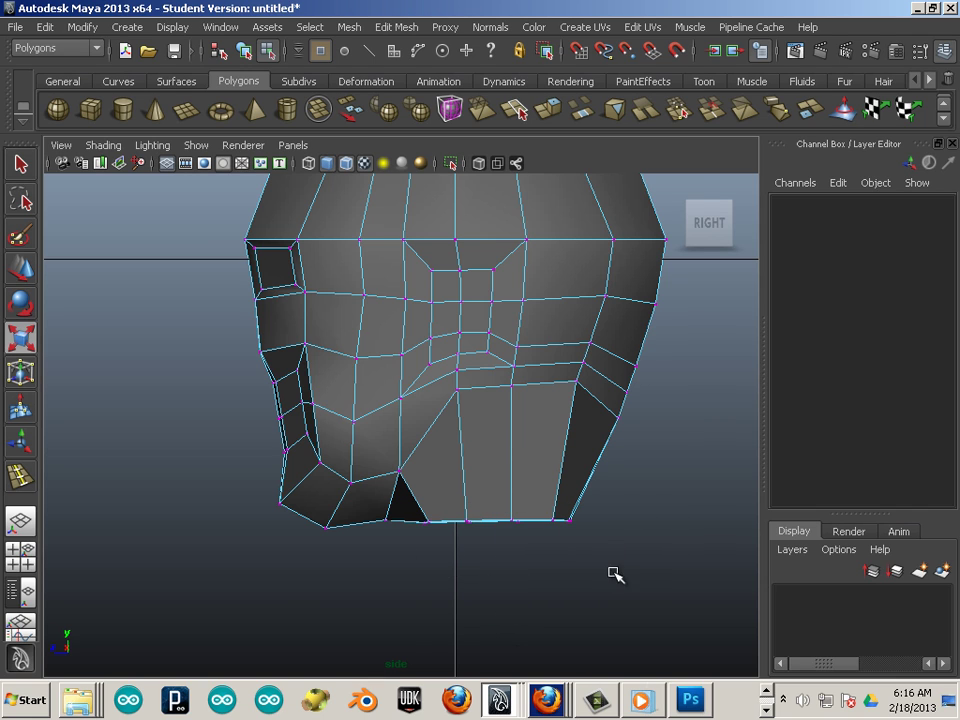
drag(615, 574, 425, 507)
drag(497, 440, 499, 520)
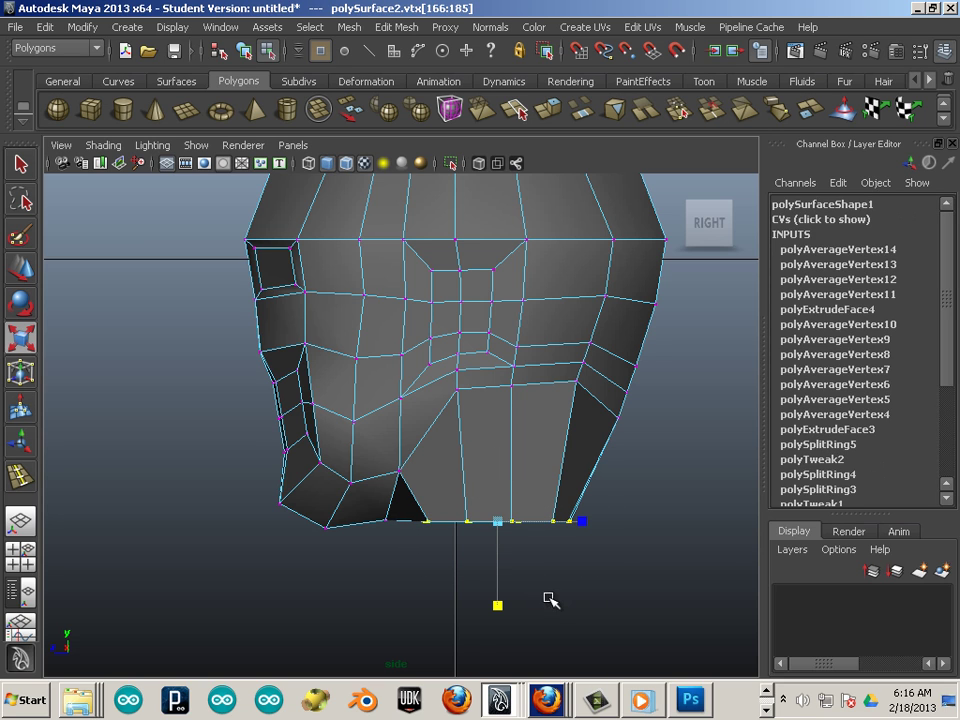
Switch to object selection, select the whole head mesh and delete its construction history.
alt+middle_drag(551, 600, 381, 418)
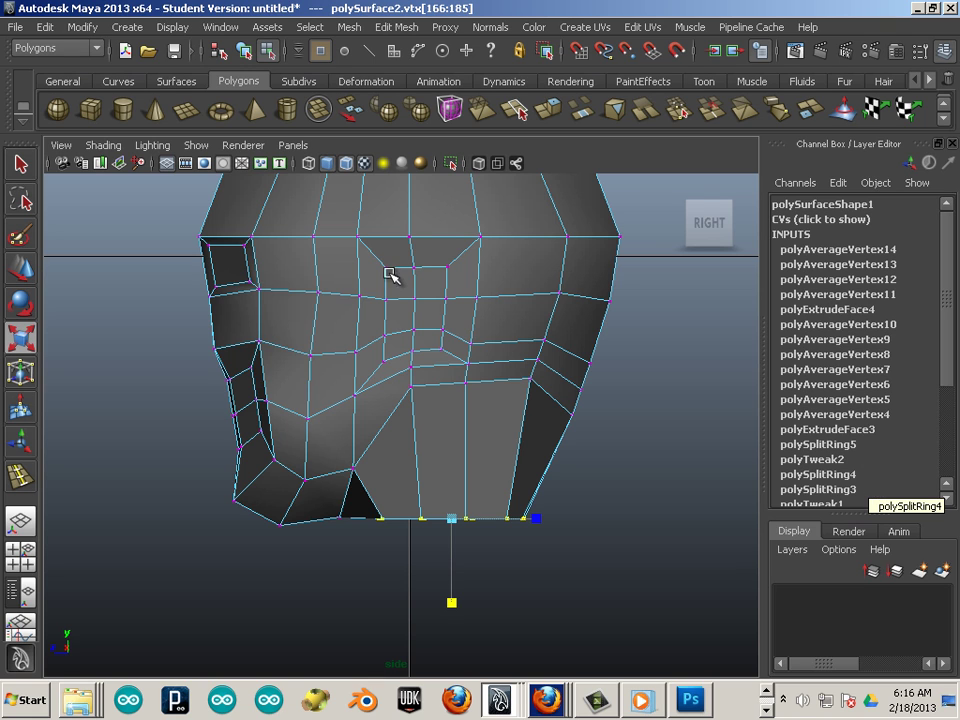
right_drag(357, 255, 414, 240)
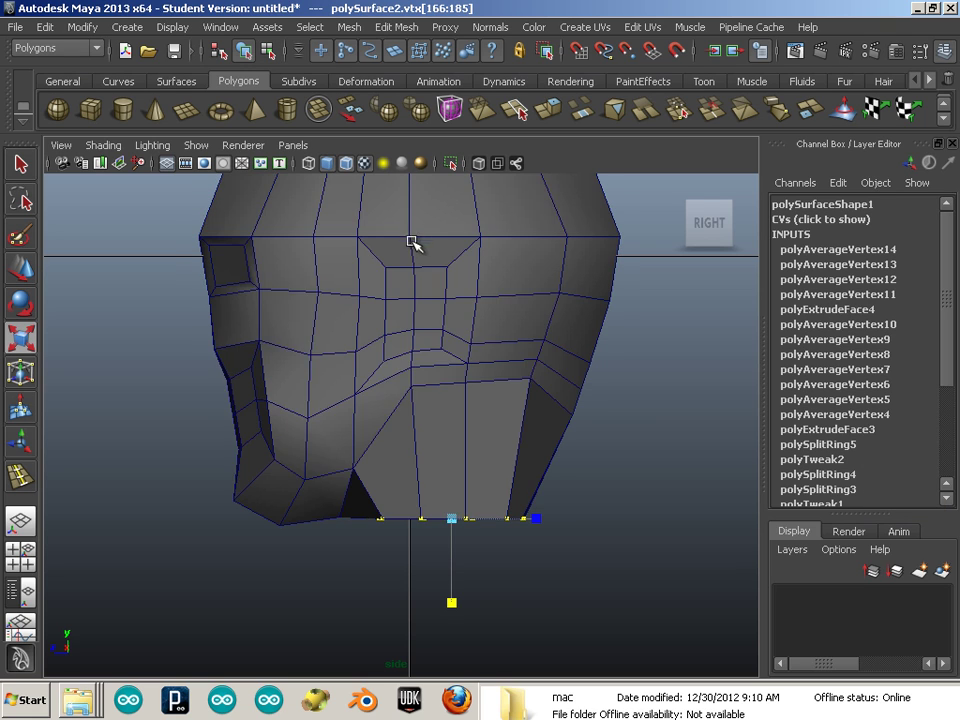
click(45, 27)
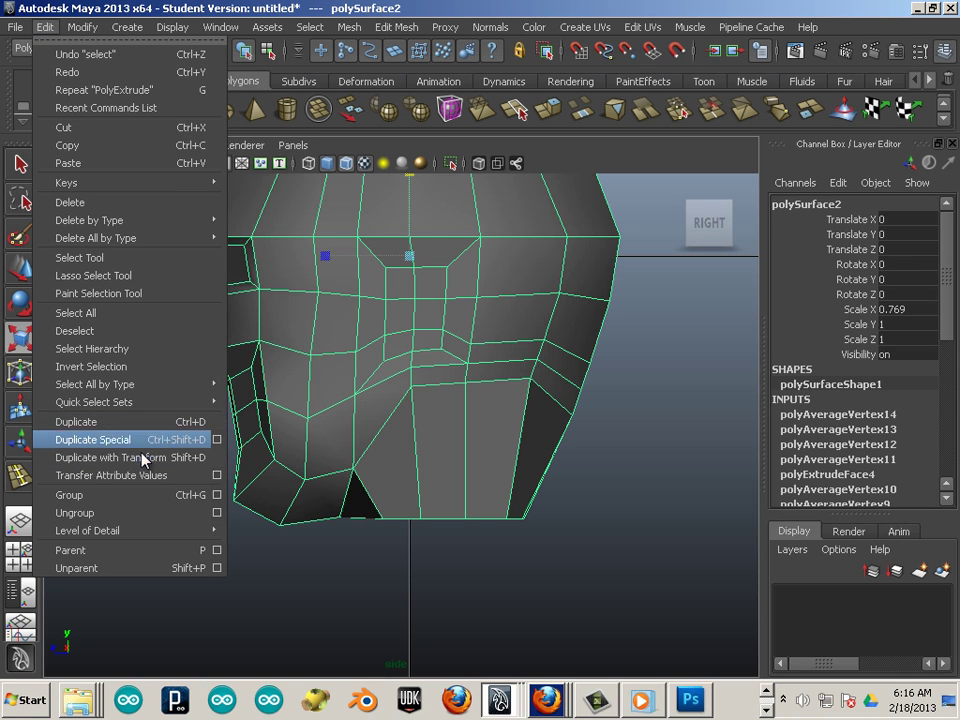
mouse_move(120, 220)
click(264, 229)
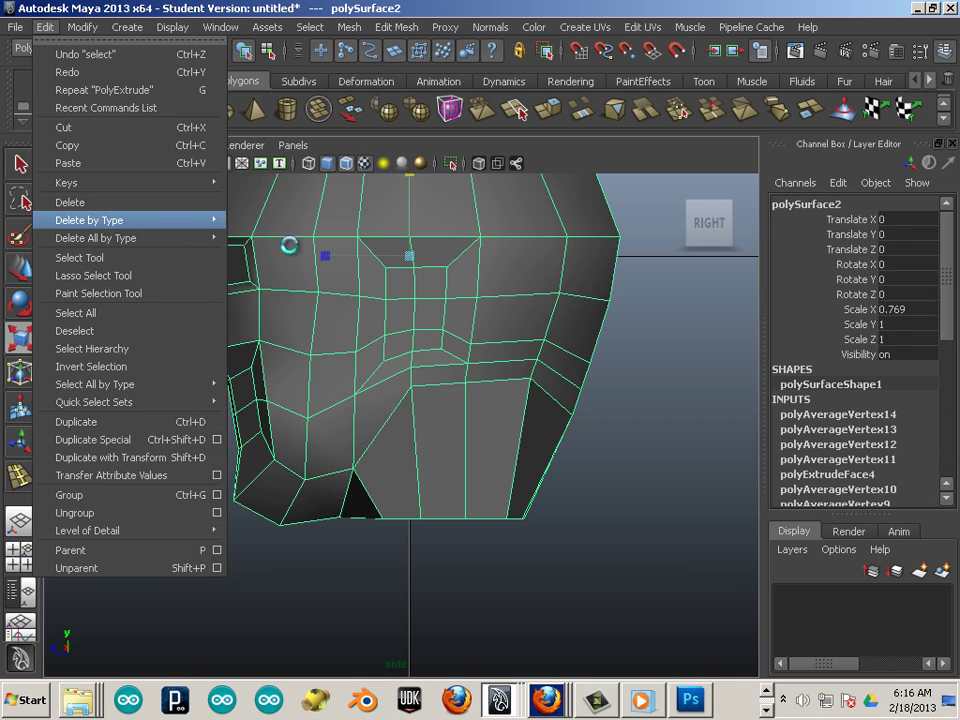
Reselect the neck's bottom vertices and scale them vertically again to level them further.
key(F9)
drag(600, 564, 360, 500)
drag(458, 580, 453, 416)
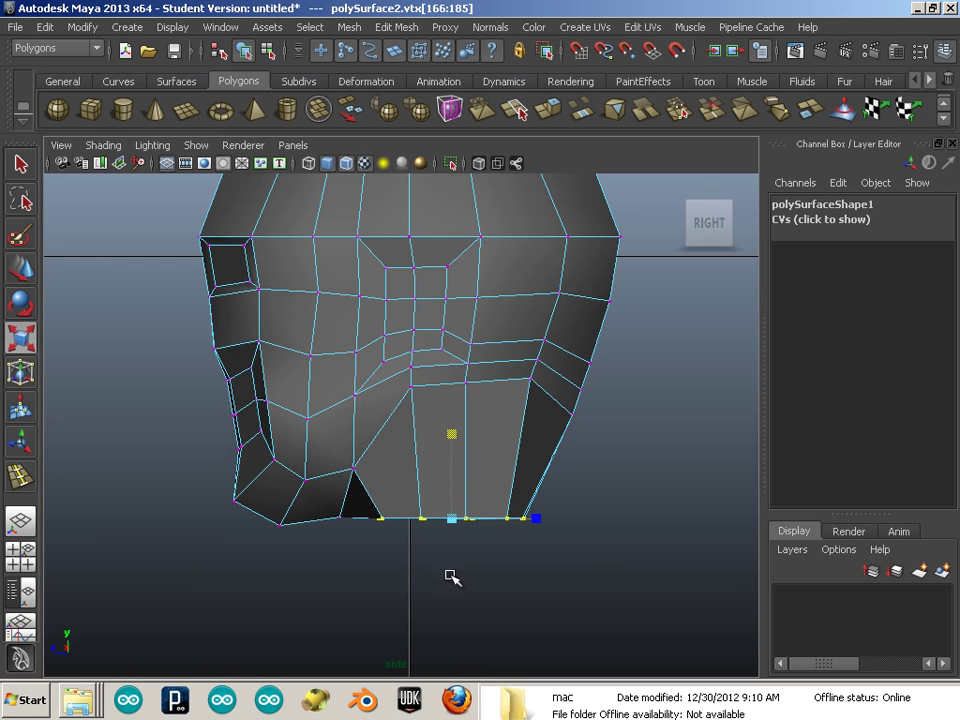
Lower the neck's bottom vertices slightly, and shift its rearmost bottom vertices backward and a little up.
click(449, 537)
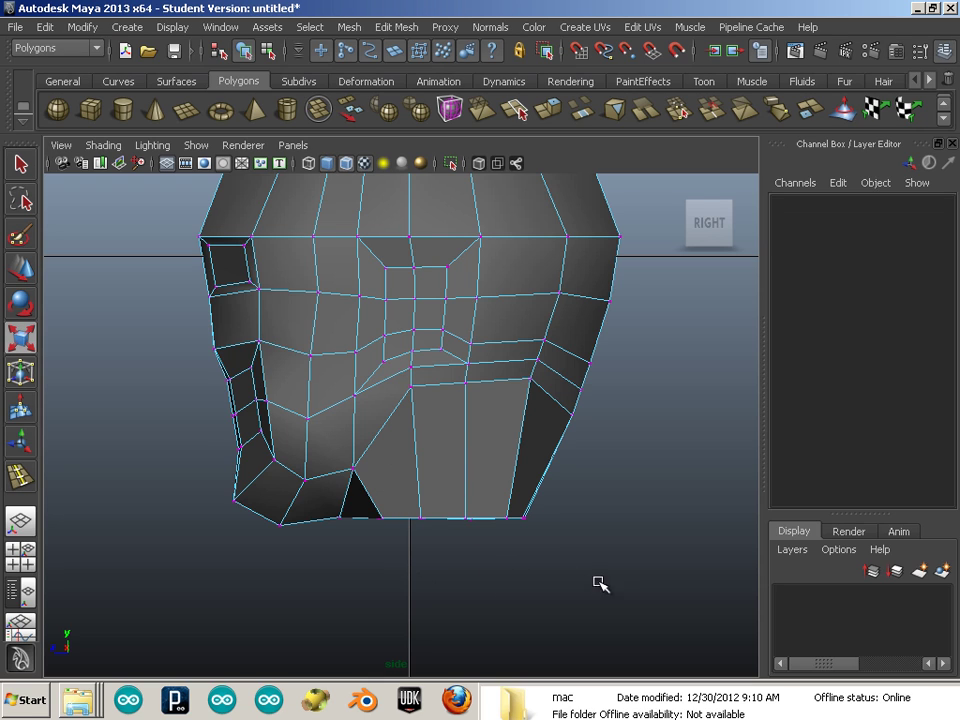
drag(600, 584, 366, 504)
key(w)
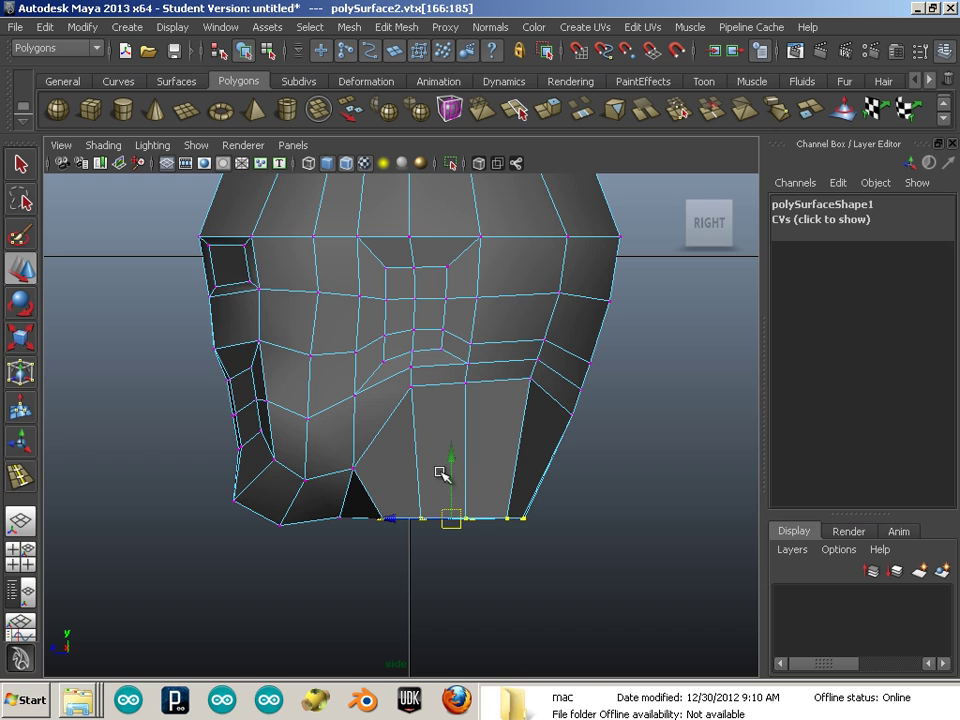
drag(448, 461, 448, 485)
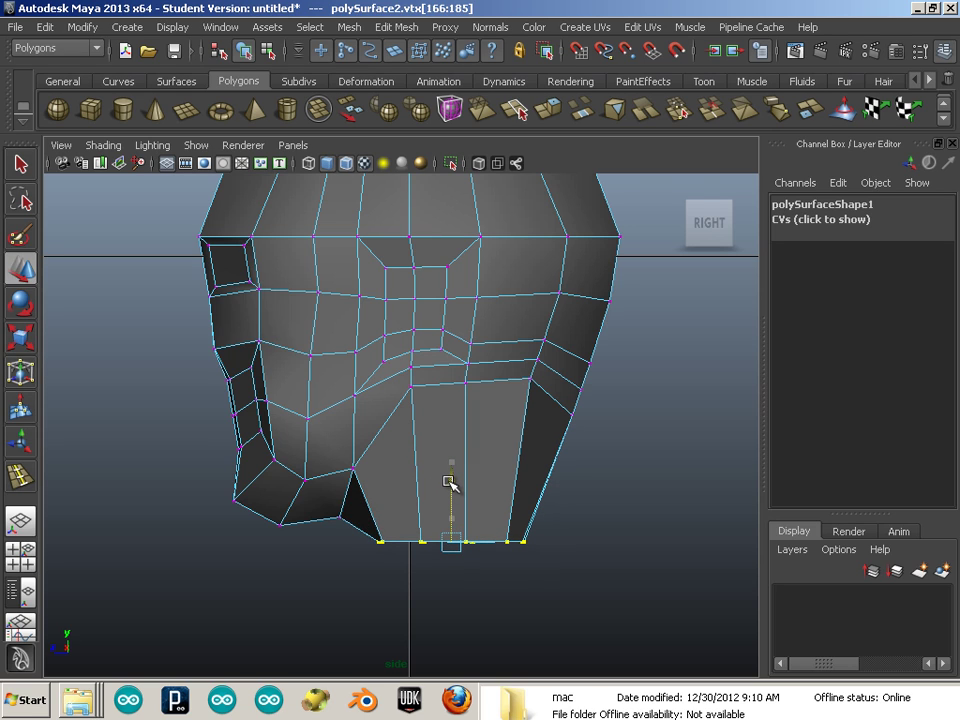
drag(500, 527, 502, 528)
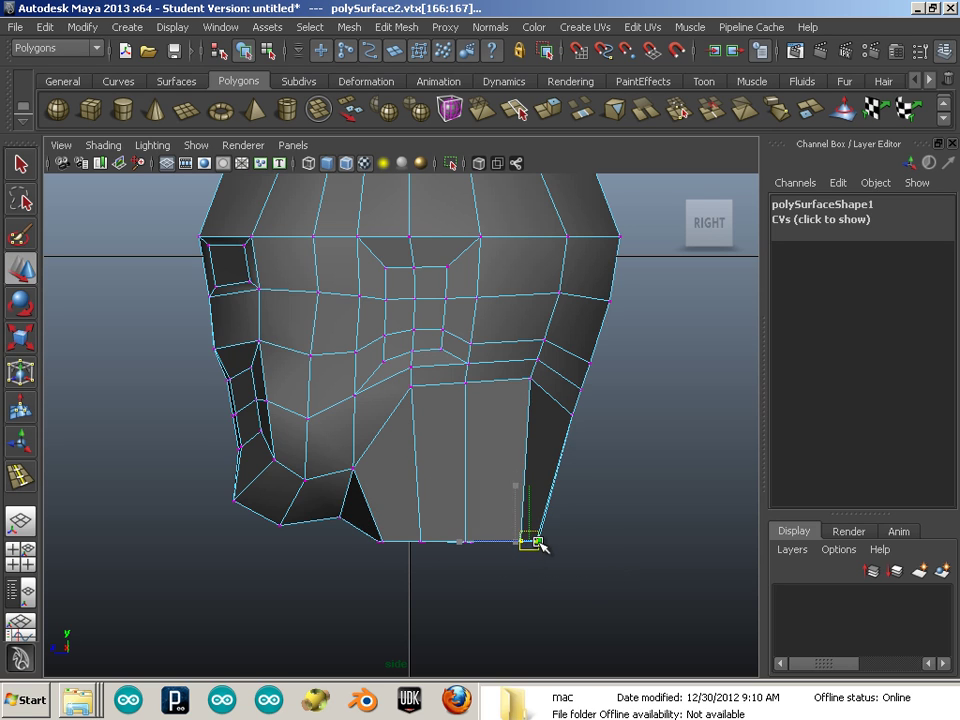
click(565, 545)
Move the back-of-head vertices between the eye-top line and the neck forward, and push the upper ones back outward to round the skull base.
scroll(551, 448, down, 4)
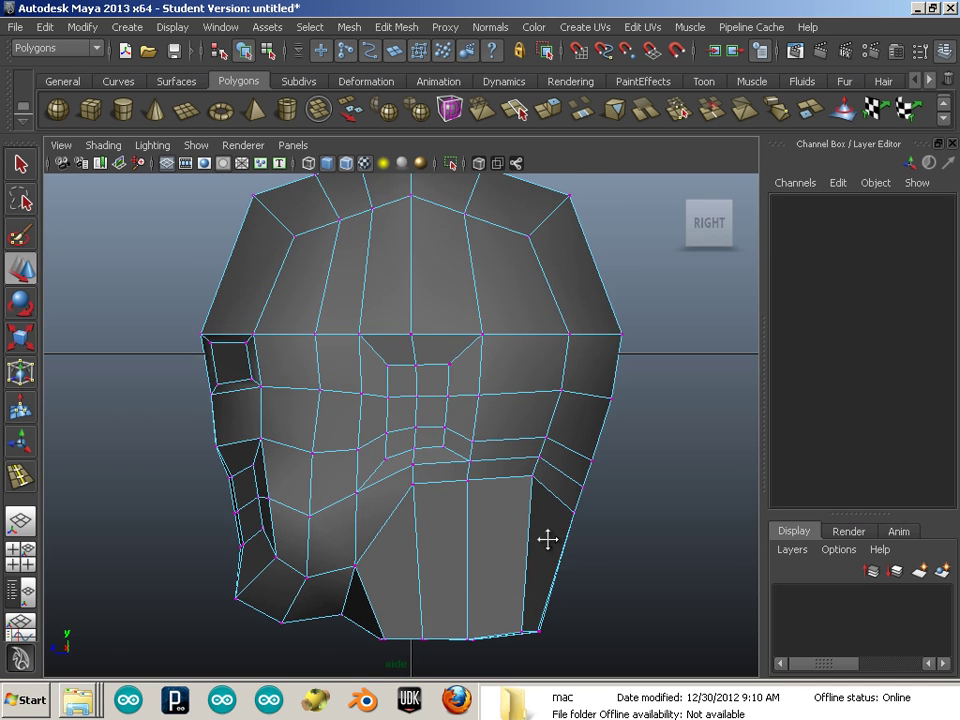
alt+middle_drag(470, 492, 516, 454)
scroll(420, 457, up, 2)
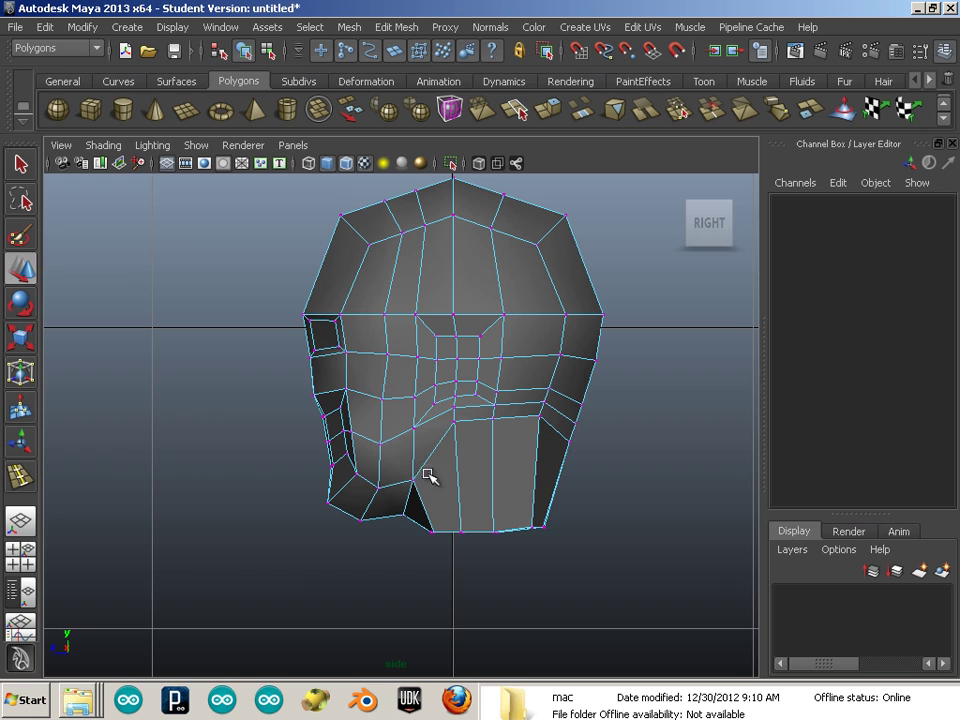
drag(623, 489, 529, 345)
drag(575, 403, 491, 395)
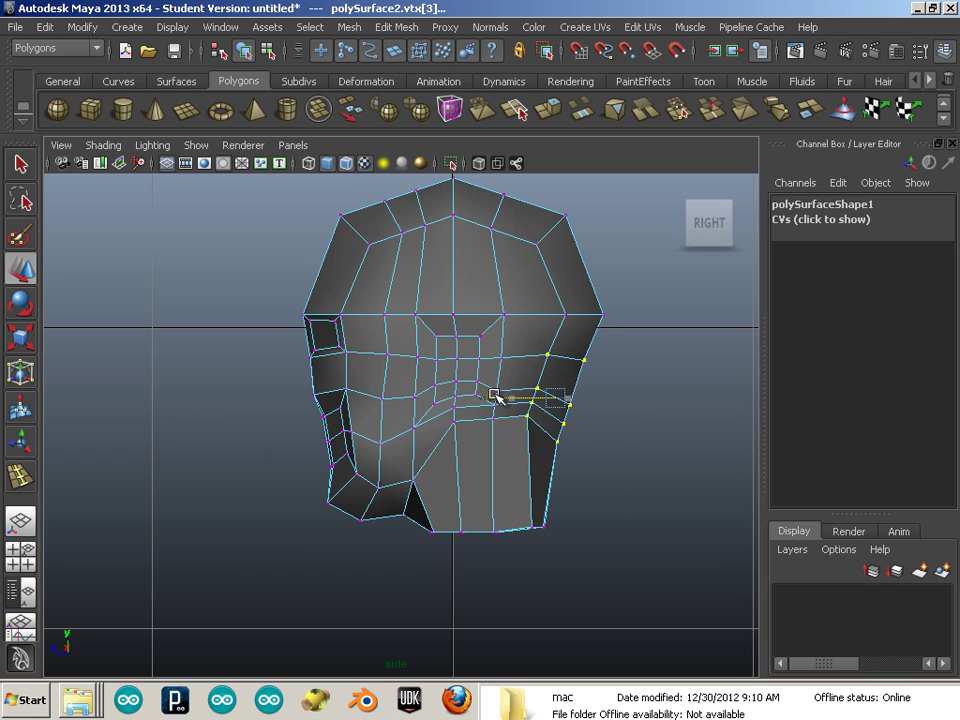
drag(626, 401, 514, 372)
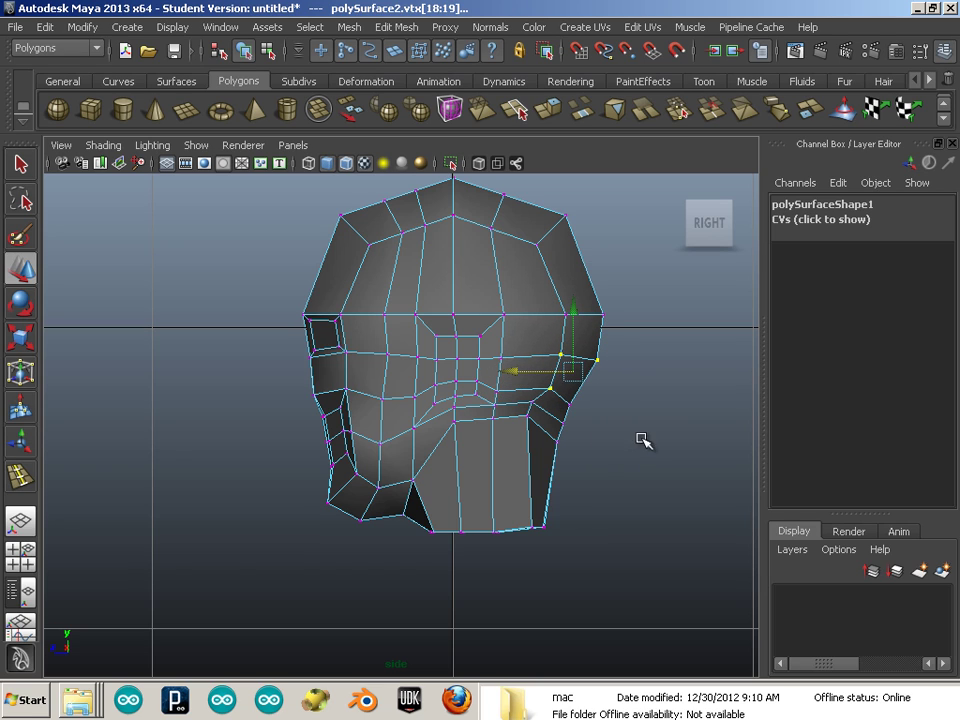
drag(647, 434, 574, 433)
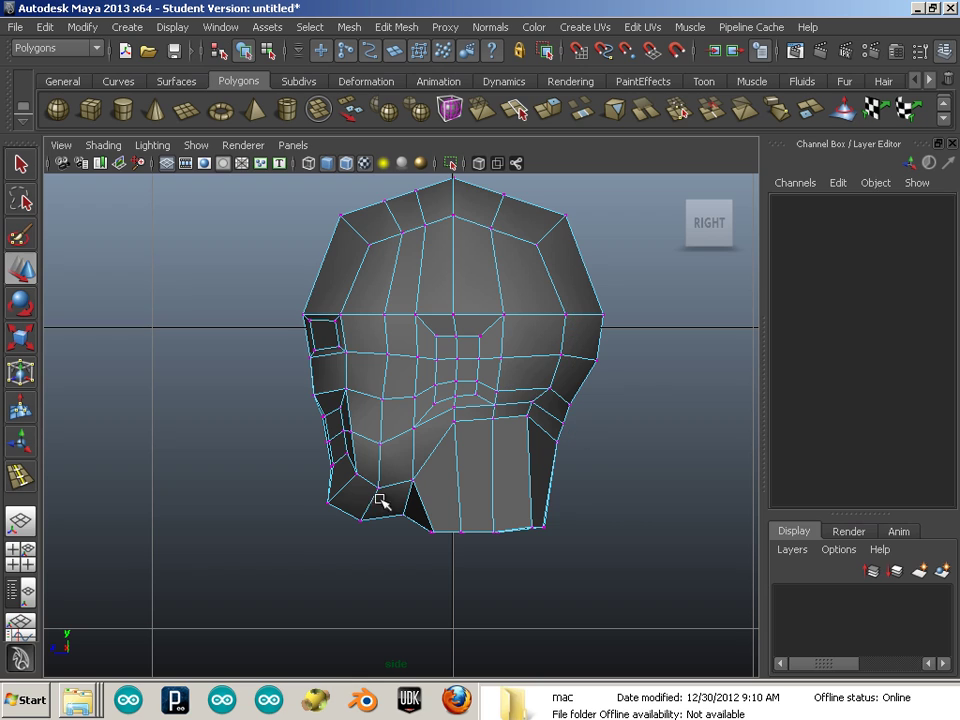